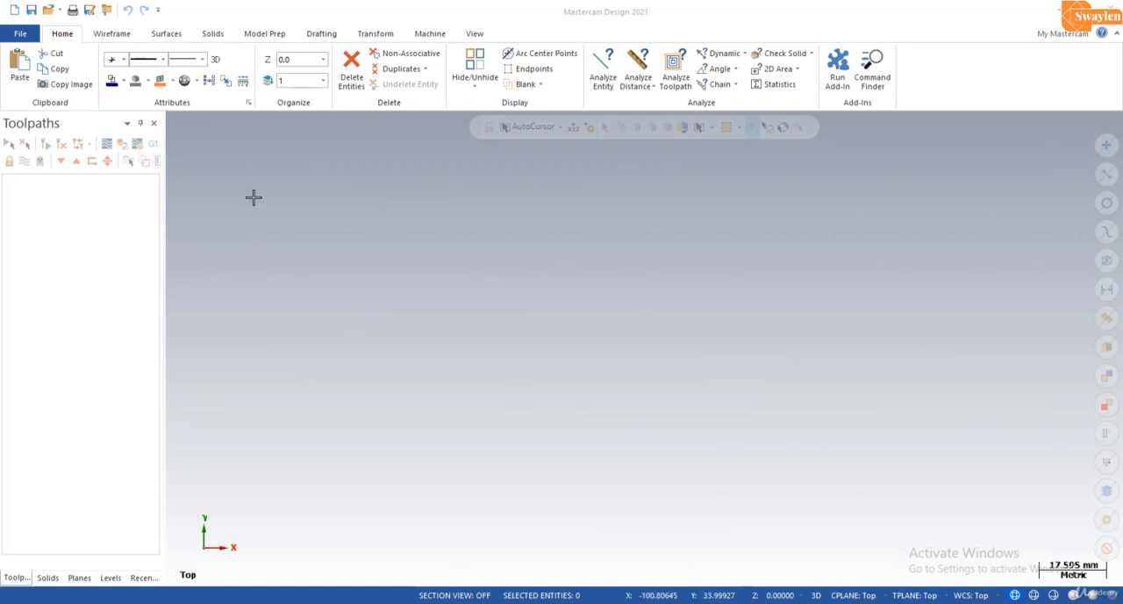
# Step: Create a solid block 80 mm long, 50 mm wide and 20 mm high, with its base centred on the origin
pyautogui.click(212, 36)
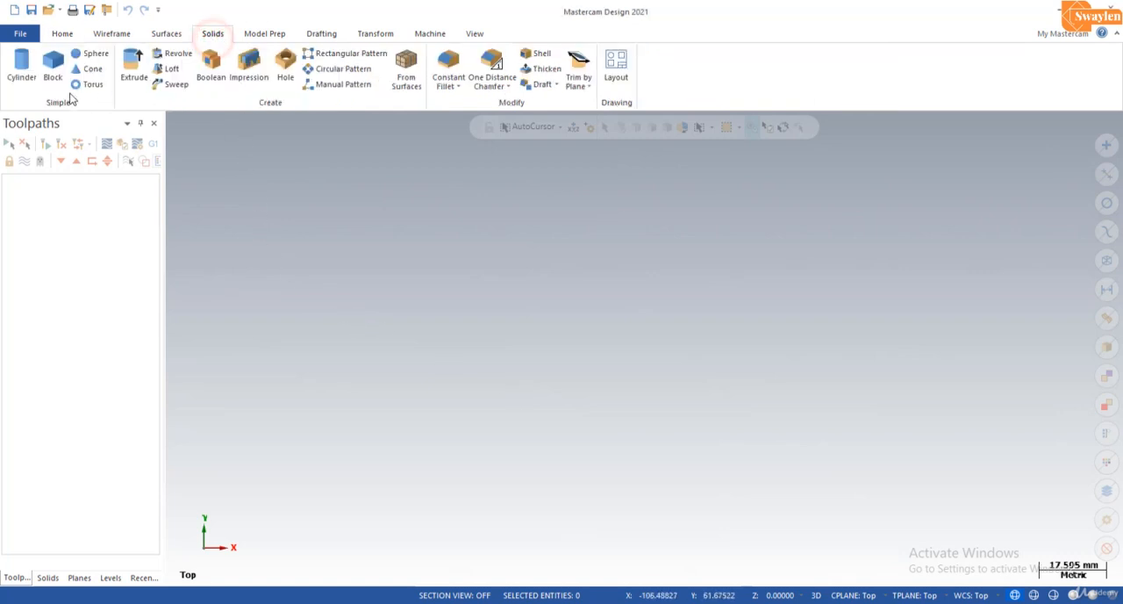
pyautogui.click(54, 70)
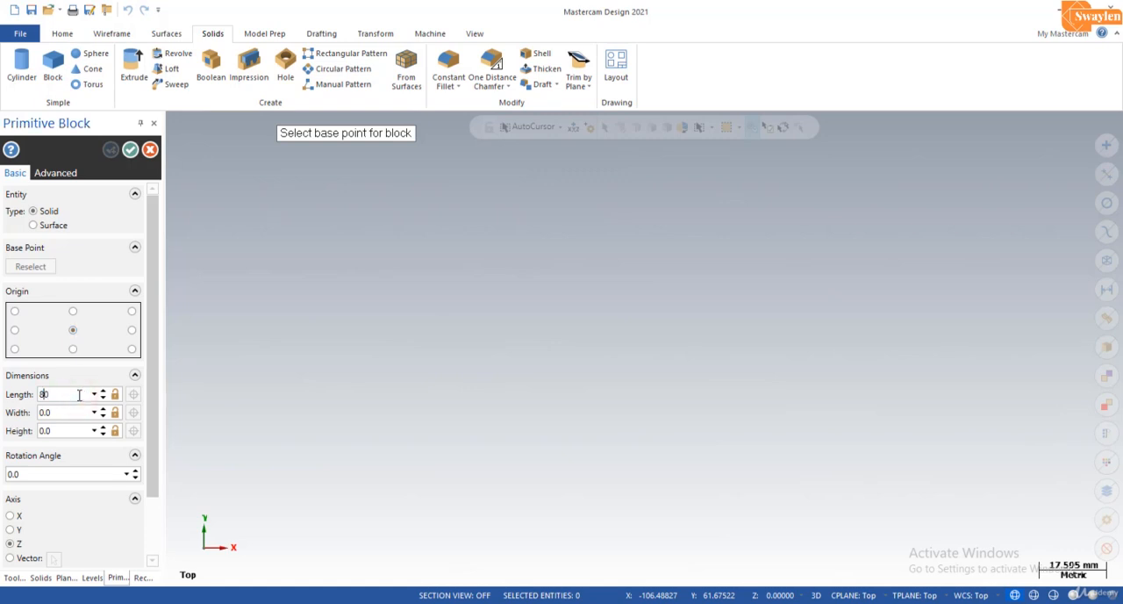
pyautogui.write('5')
pyautogui.write('20')
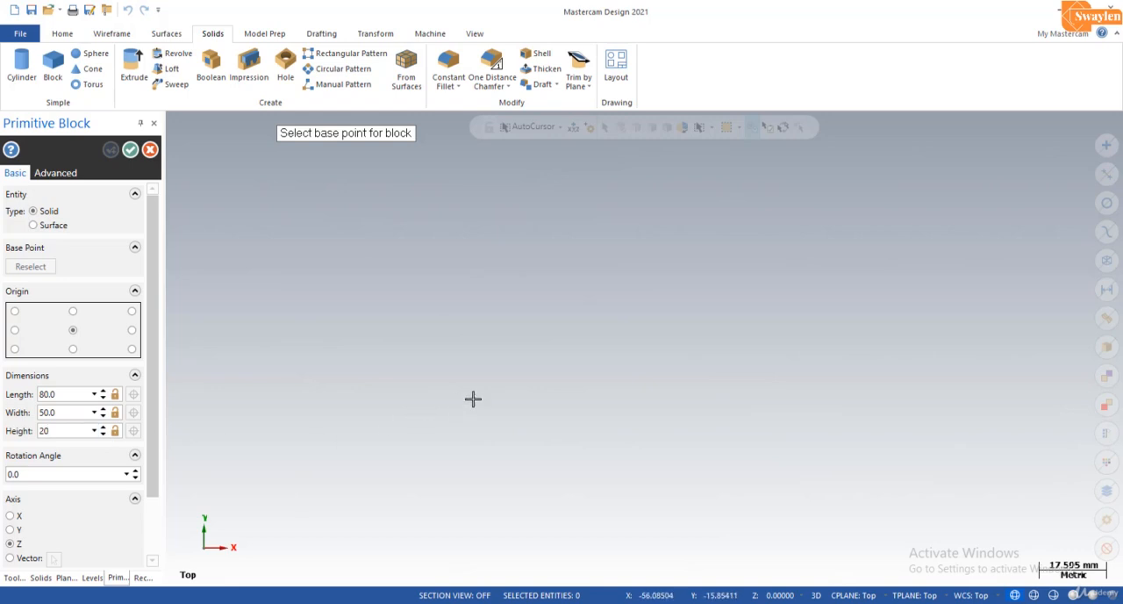
pyautogui.click(646, 349)
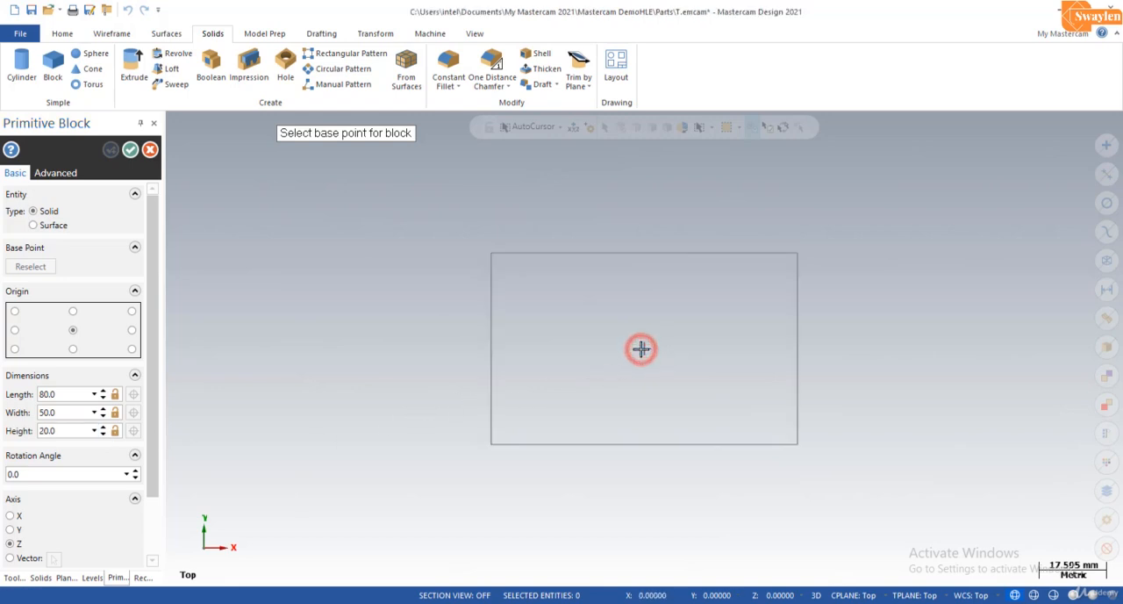
pyautogui.click(131, 151)
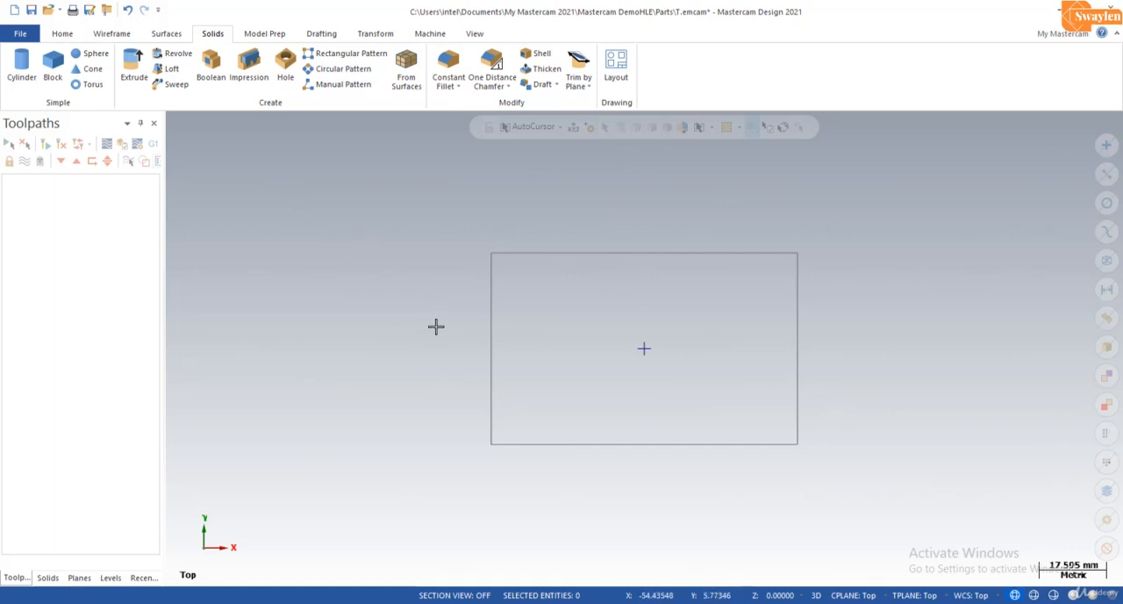
# Step: Draw a 70 by 40 mm wireframe rectangle anchored by its centre at the origin
pyautogui.click(111, 33)
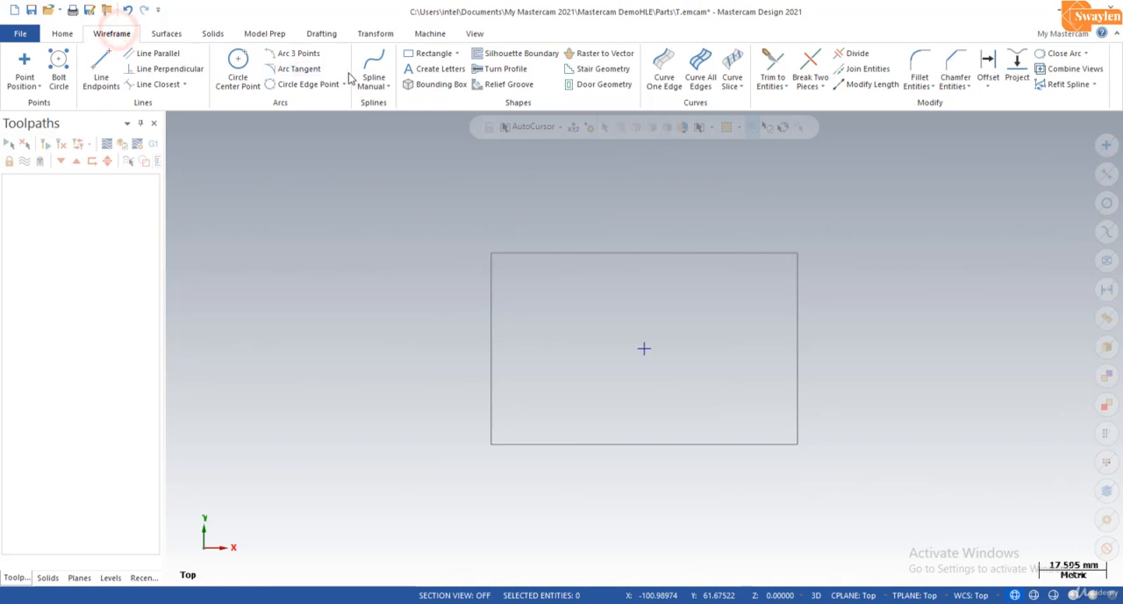
pyautogui.click(421, 53)
pyautogui.click(100, 254)
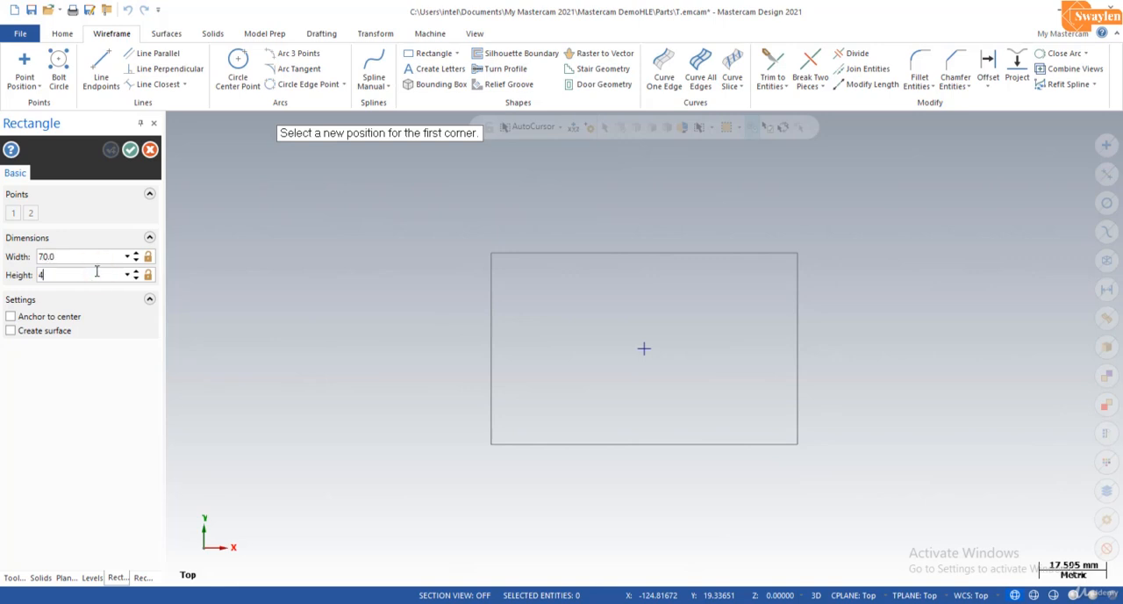
pyautogui.write('40')
pyautogui.click(97, 256)
pyautogui.click(63, 316)
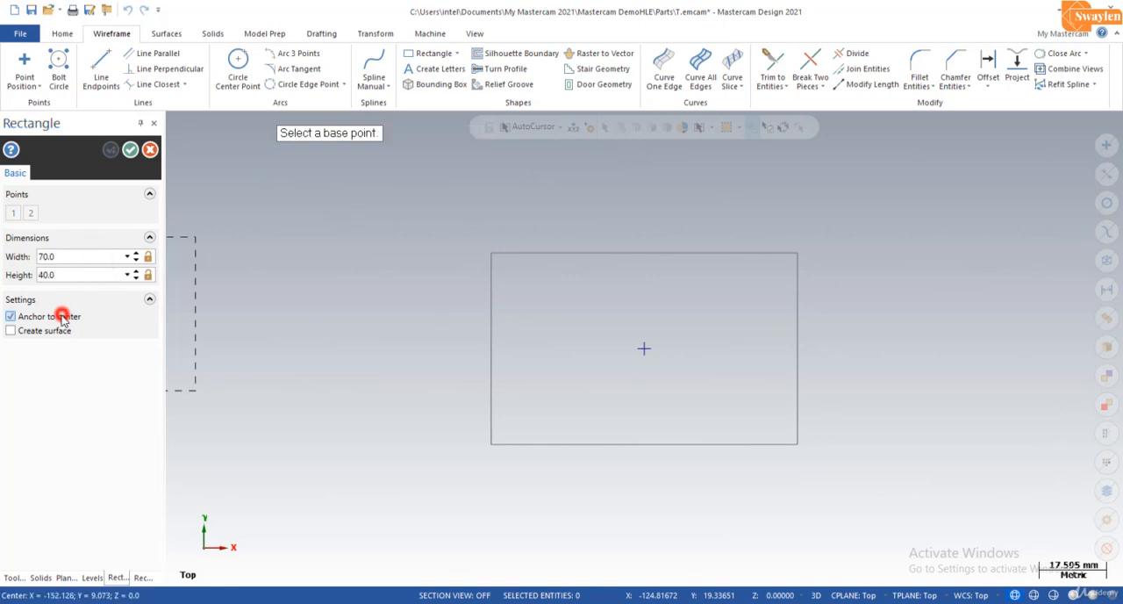
pyautogui.click(644, 349)
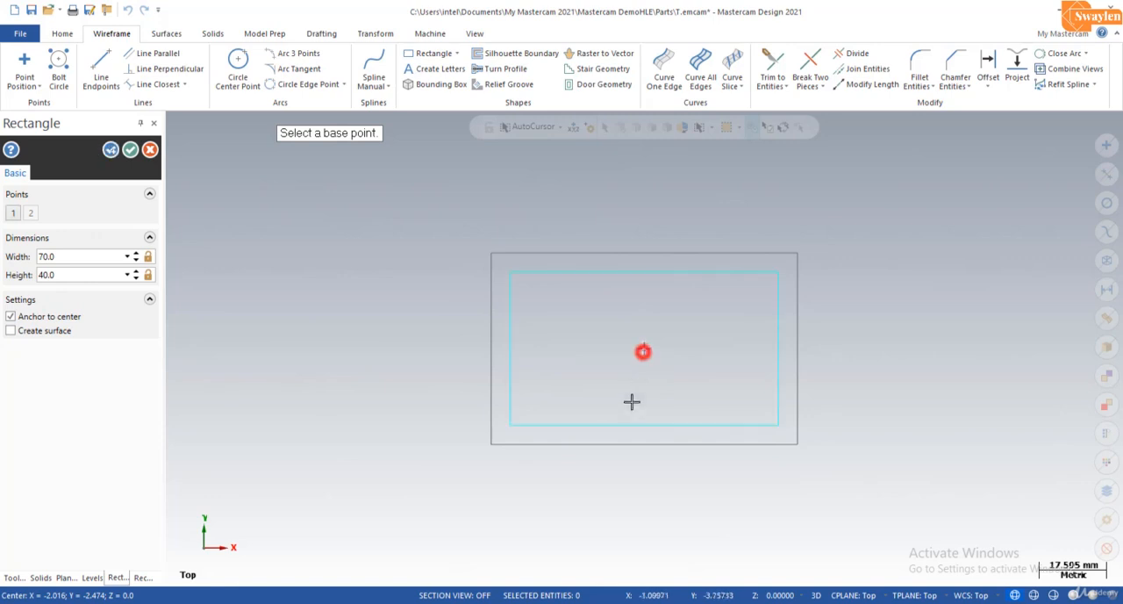
pyautogui.click(130, 151)
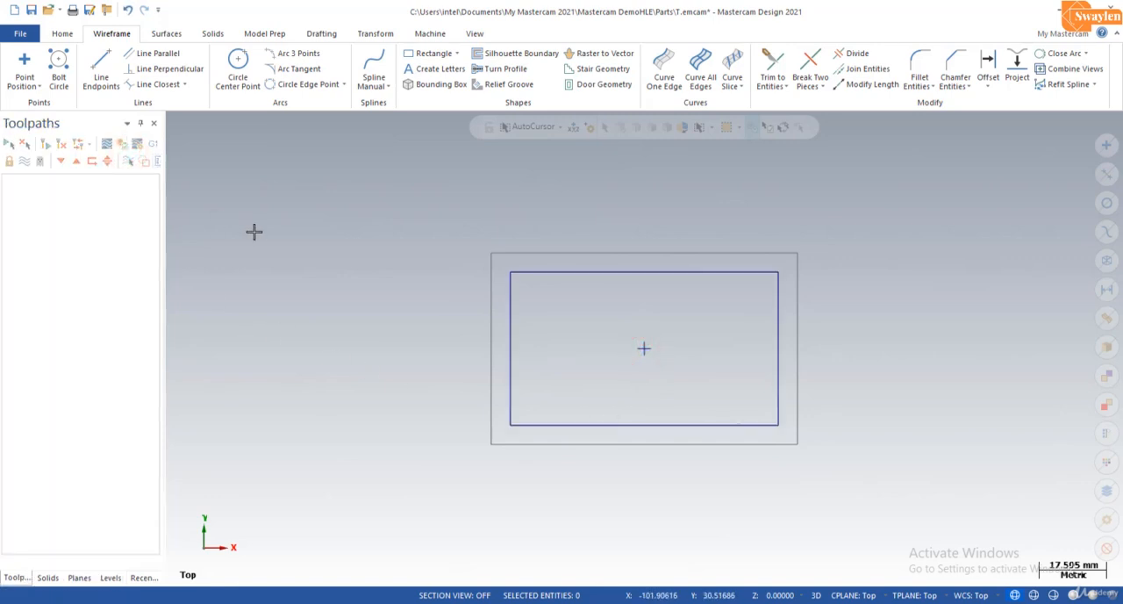
# Step: Add a 40 by 30 mm rectangular shape with a 4 mm fillet radius, centred on the origin
pyautogui.click(455, 53)
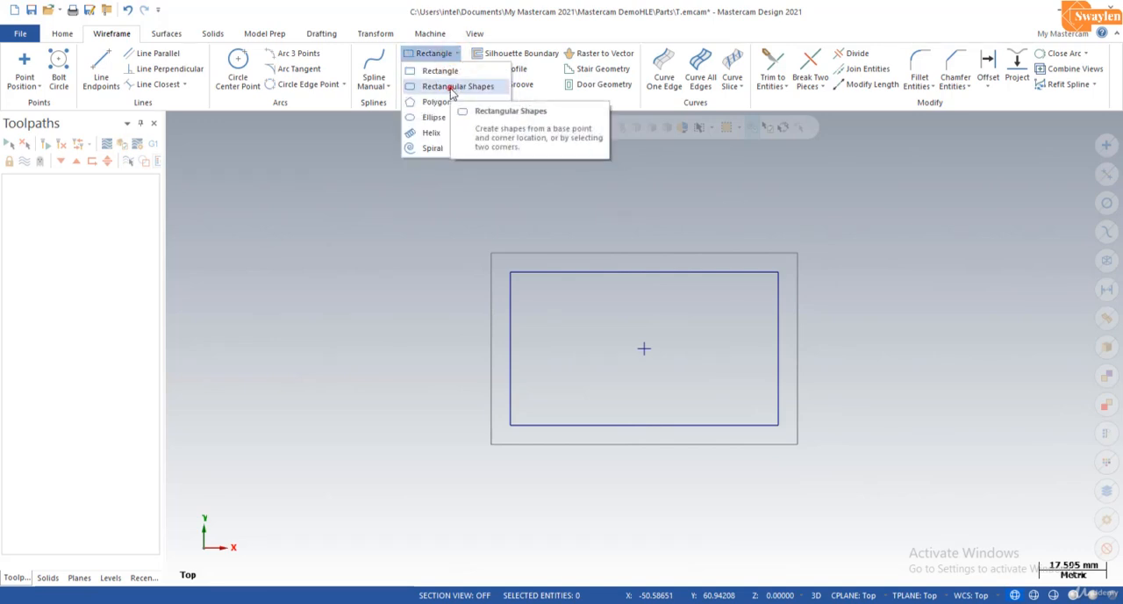
pyautogui.click(454, 87)
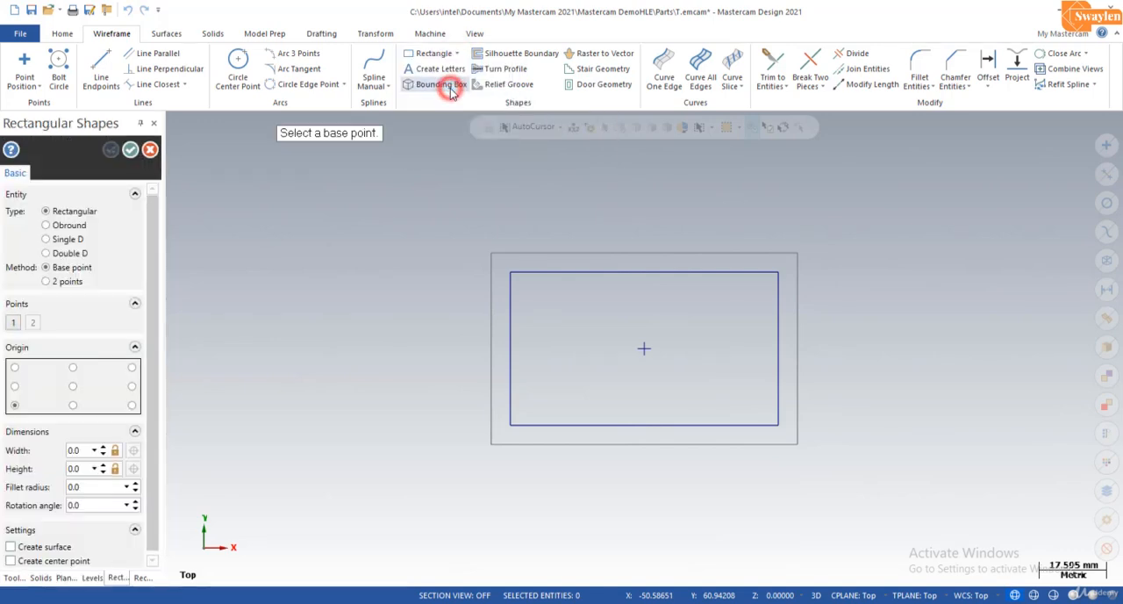
pyautogui.click(75, 387)
pyautogui.click(80, 453)
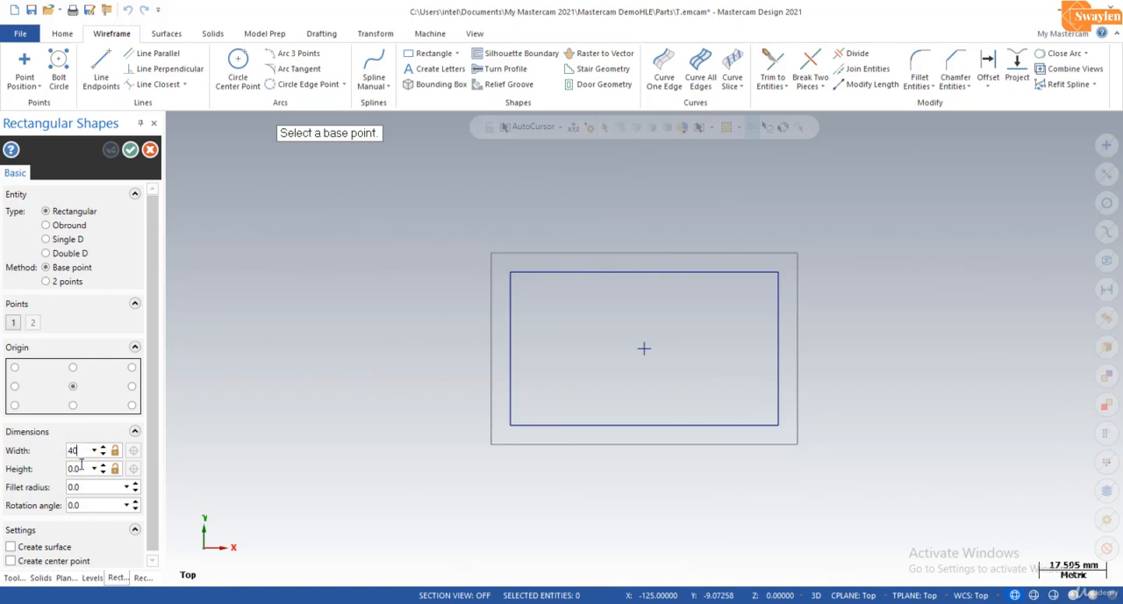
pyautogui.write('30')
pyautogui.click(83, 488)
pyautogui.write('4')
pyautogui.click(644, 348)
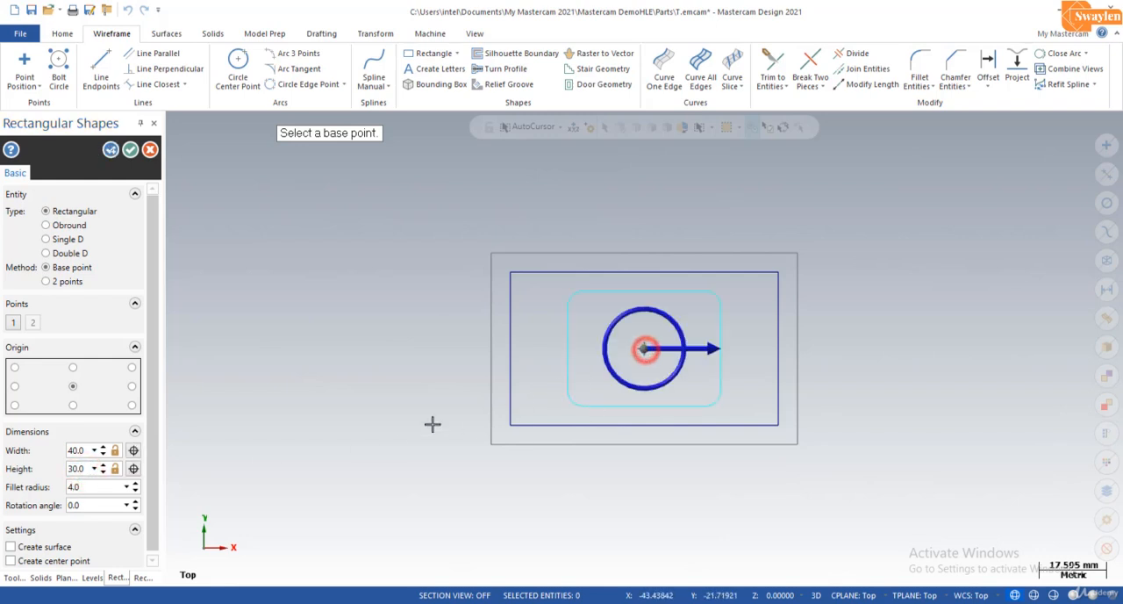
pyautogui.click(131, 150)
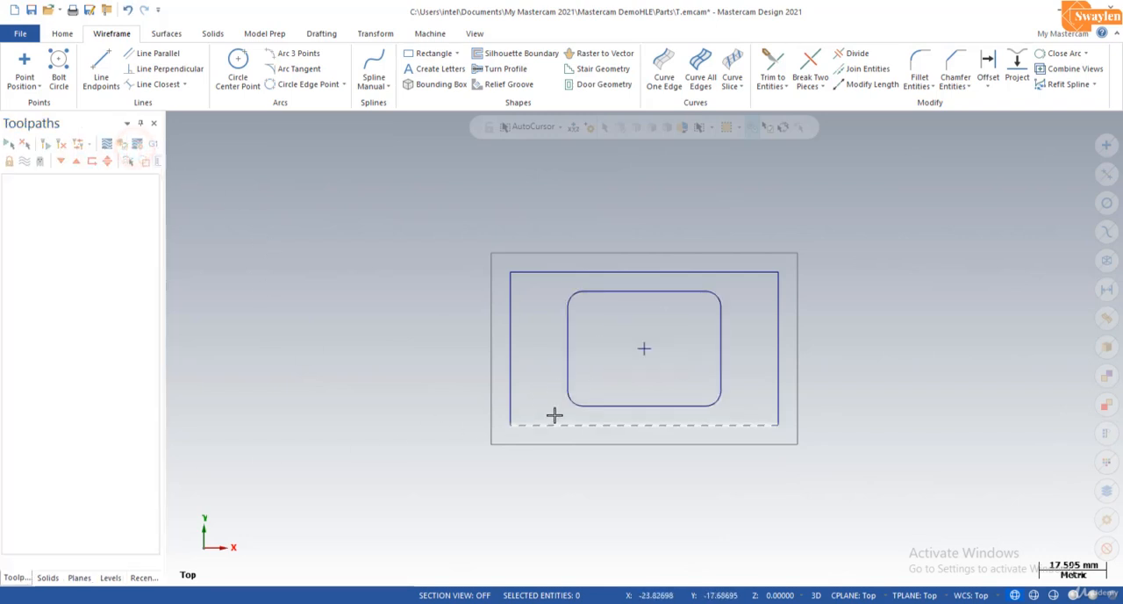
# Step: Translate both rectangle profiles and the centre point 20 mm in Z onto the block's upper face, using the Move method
pyautogui.moveTo(691, 515); pyautogui.dragTo(637, 434, button='middle')
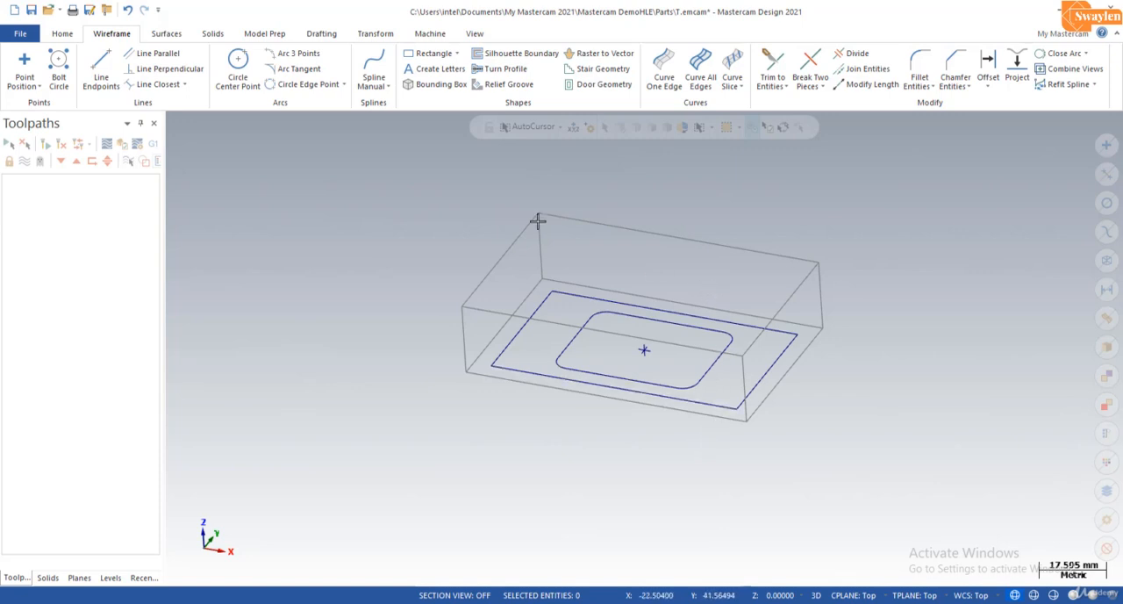
pyautogui.click(472, 33)
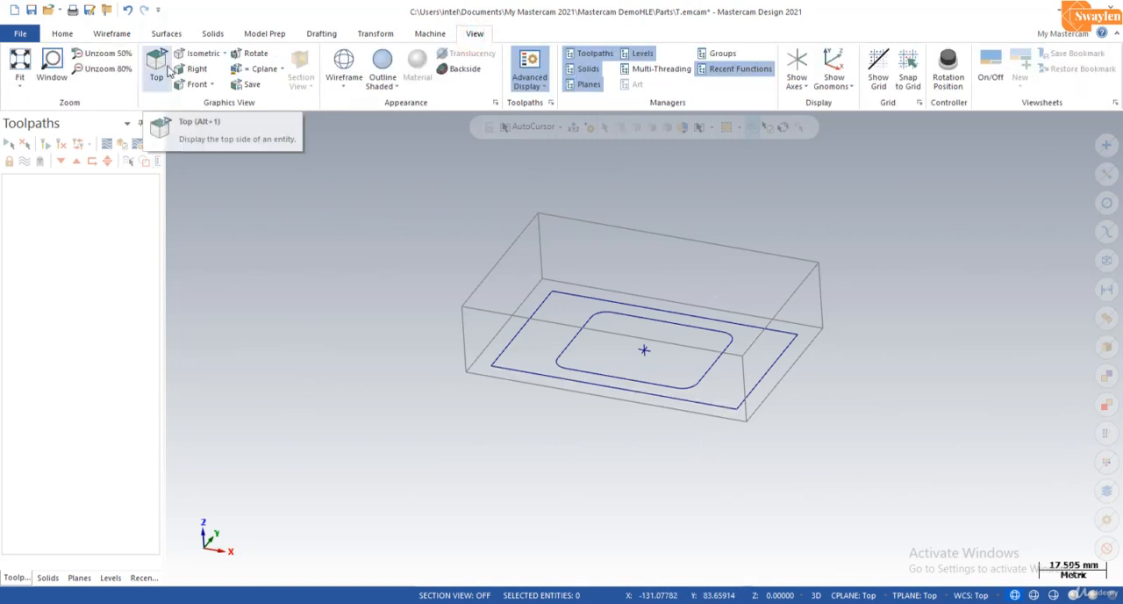
pyautogui.click(161, 65)
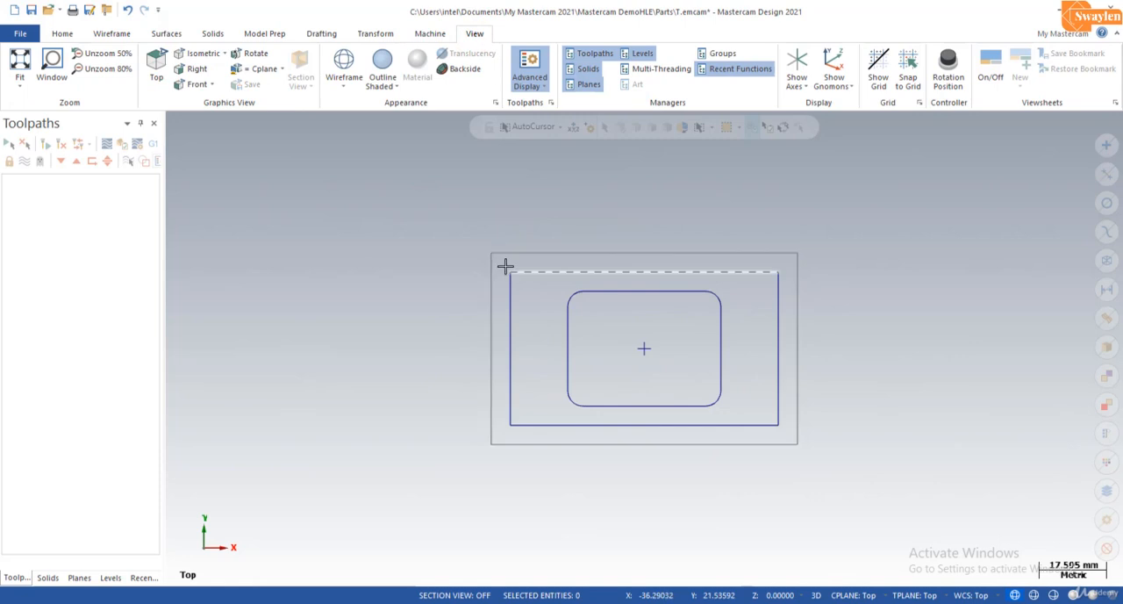
pyautogui.moveTo(502, 262)
pyautogui.mouseDown()
pyautogui.moveTo(705, 398)
pyautogui.moveTo(788, 433)
pyautogui.mouseUp()
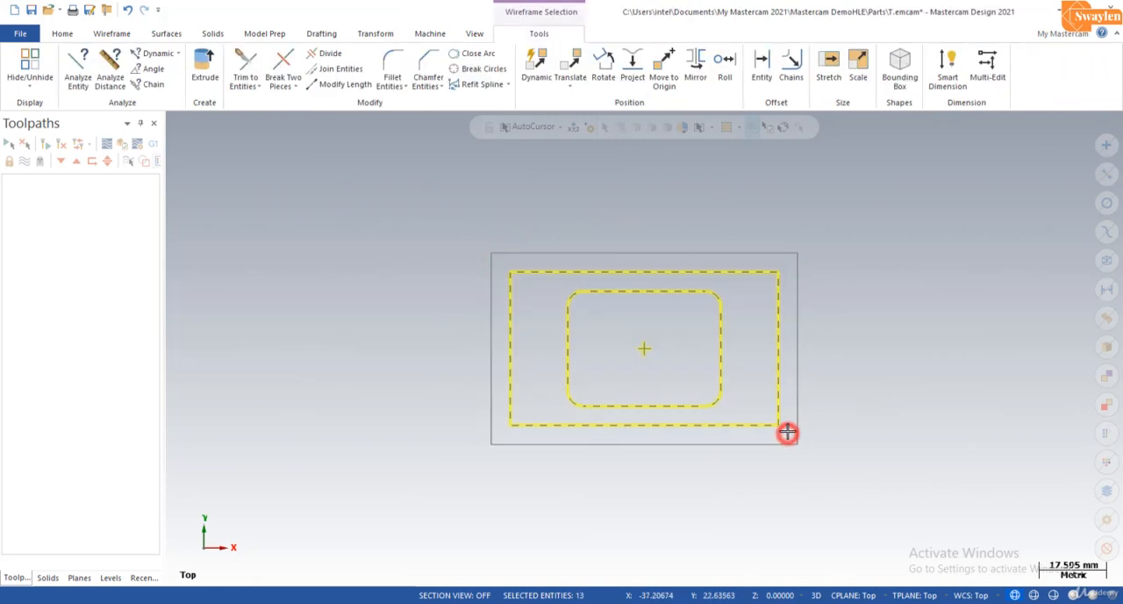
pyautogui.click(576, 67)
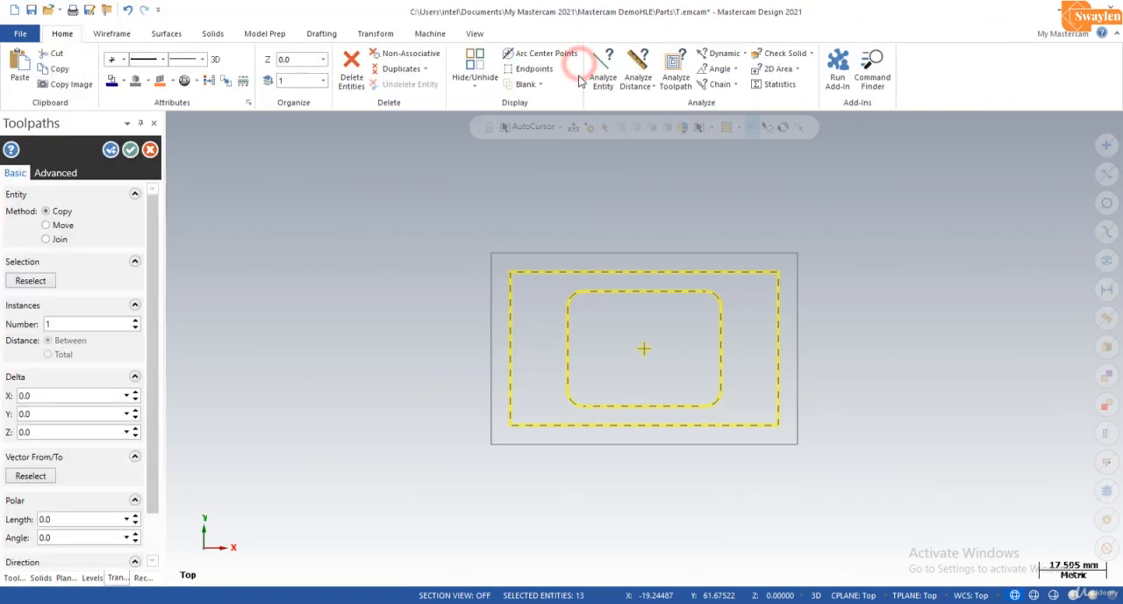
pyautogui.click(36, 432)
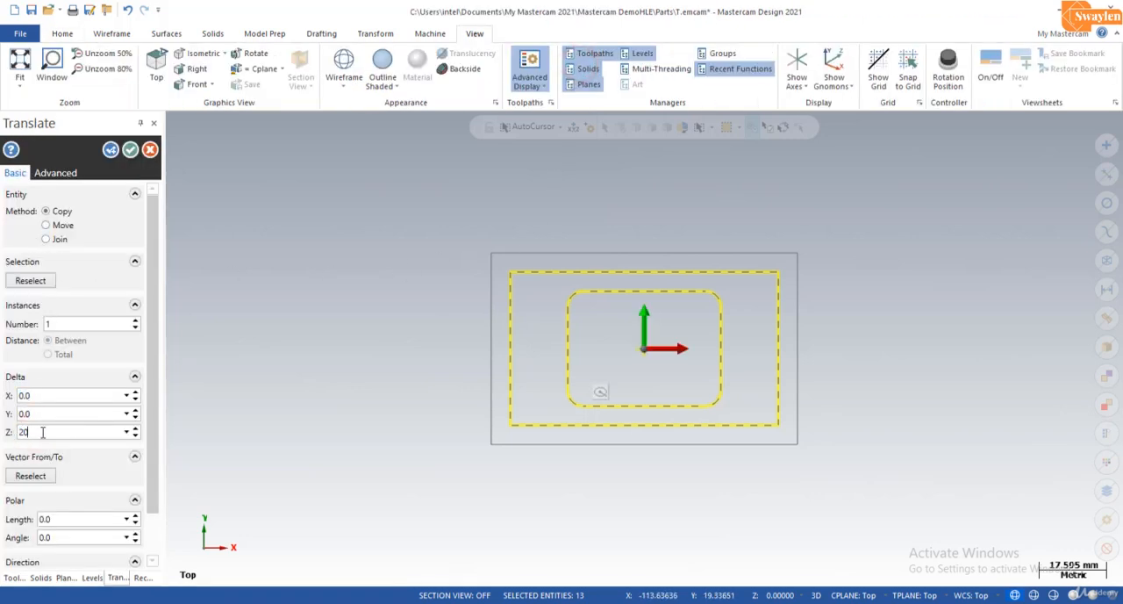
pyautogui.press('Return')
pyautogui.moveTo(526, 539); pyautogui.dragTo(209, 318, button='middle')
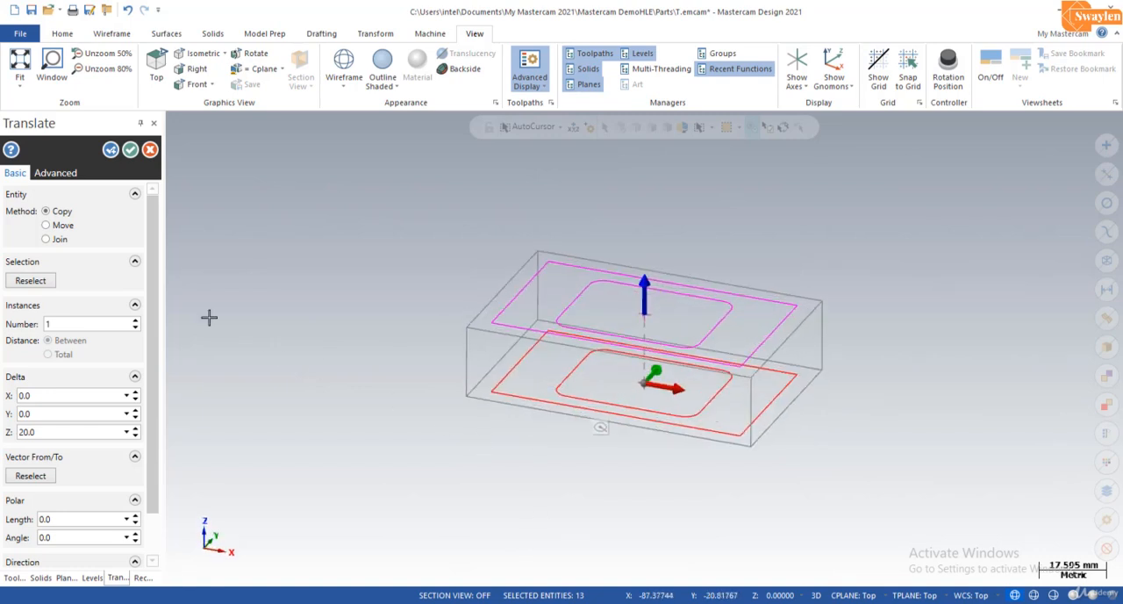
pyautogui.click(62, 226)
pyautogui.click(131, 150)
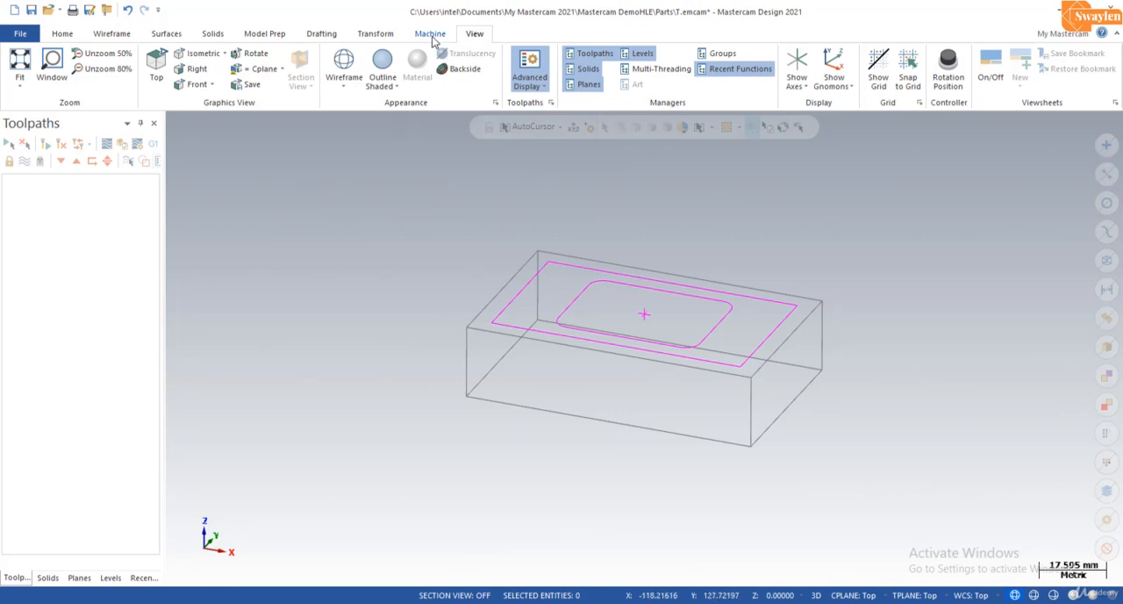
# Step: Display the model outline-shaded and set up a 5 mm extruded body cut of the rounded rectangle down into the block
pyautogui.click(383, 63)
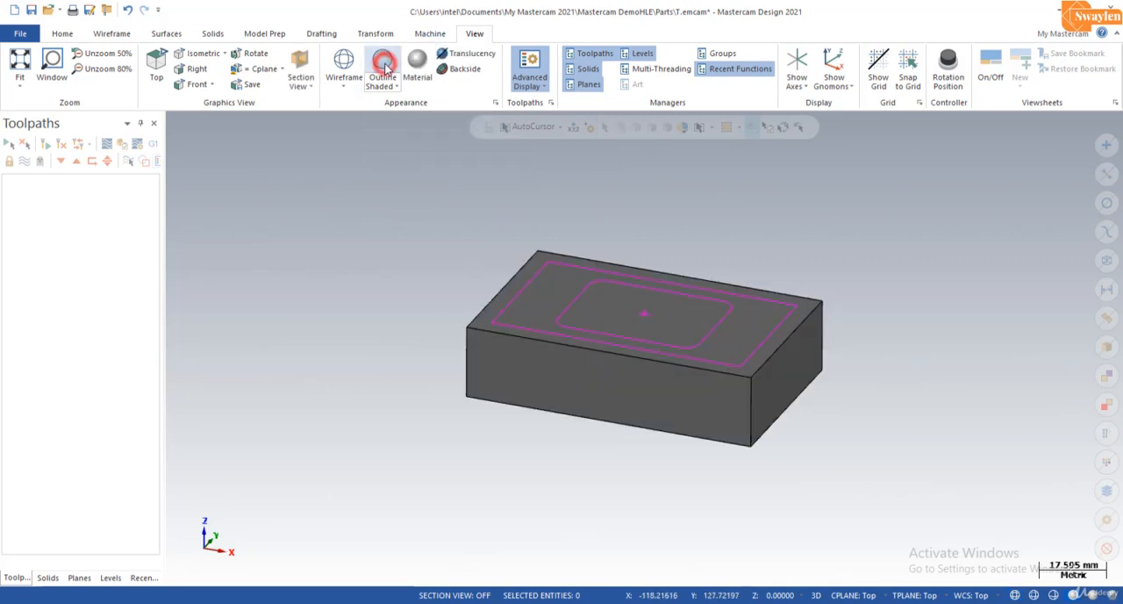
pyautogui.scroll(3, 768, 298)
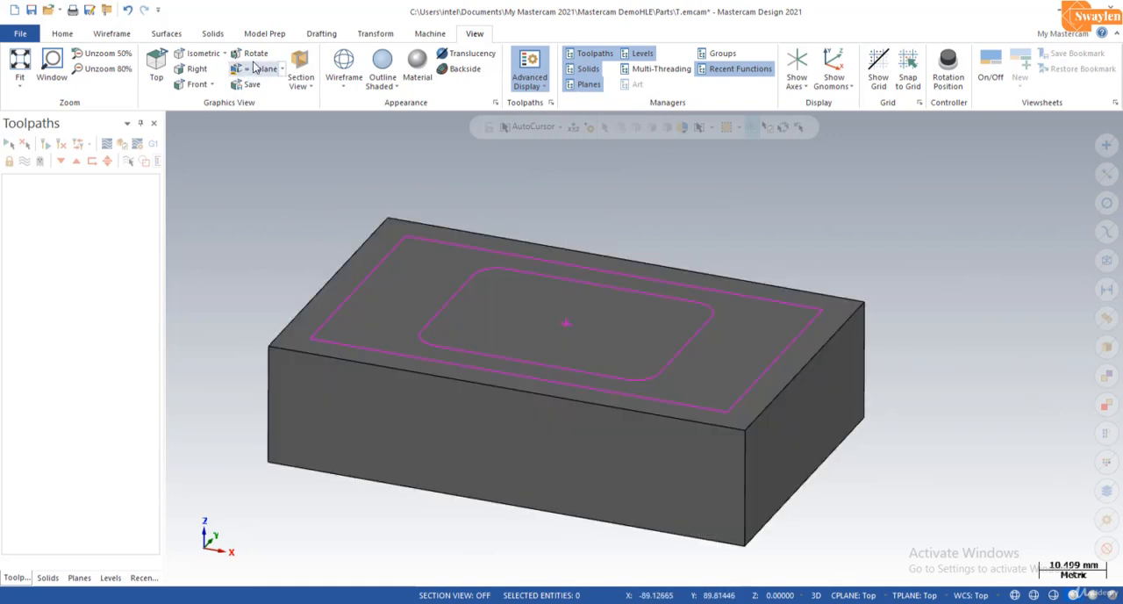
pyautogui.click(216, 36)
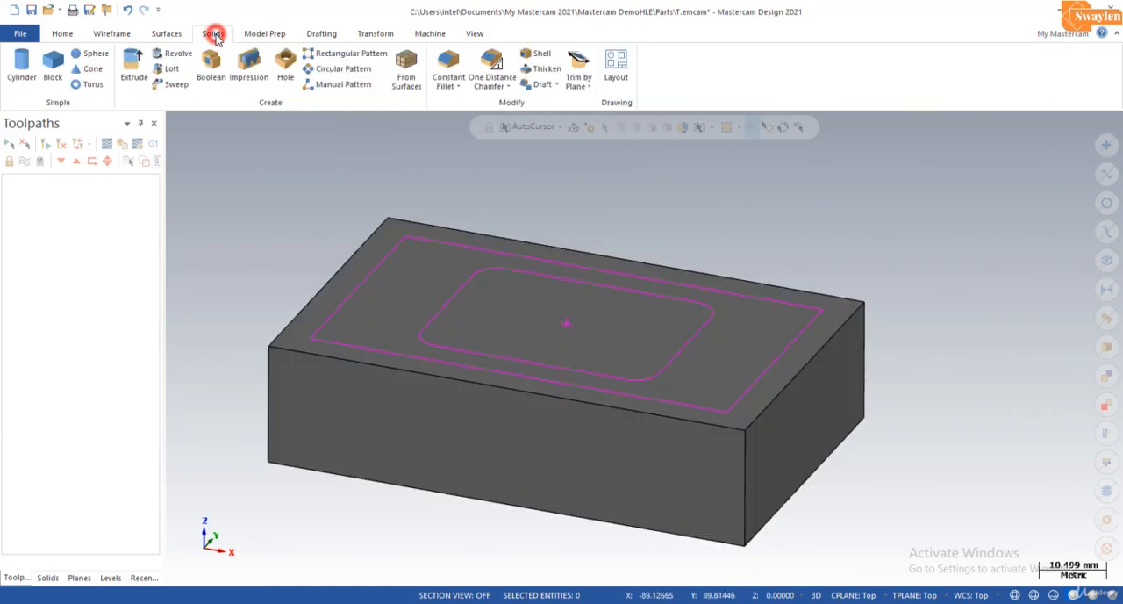
pyautogui.click(132, 77)
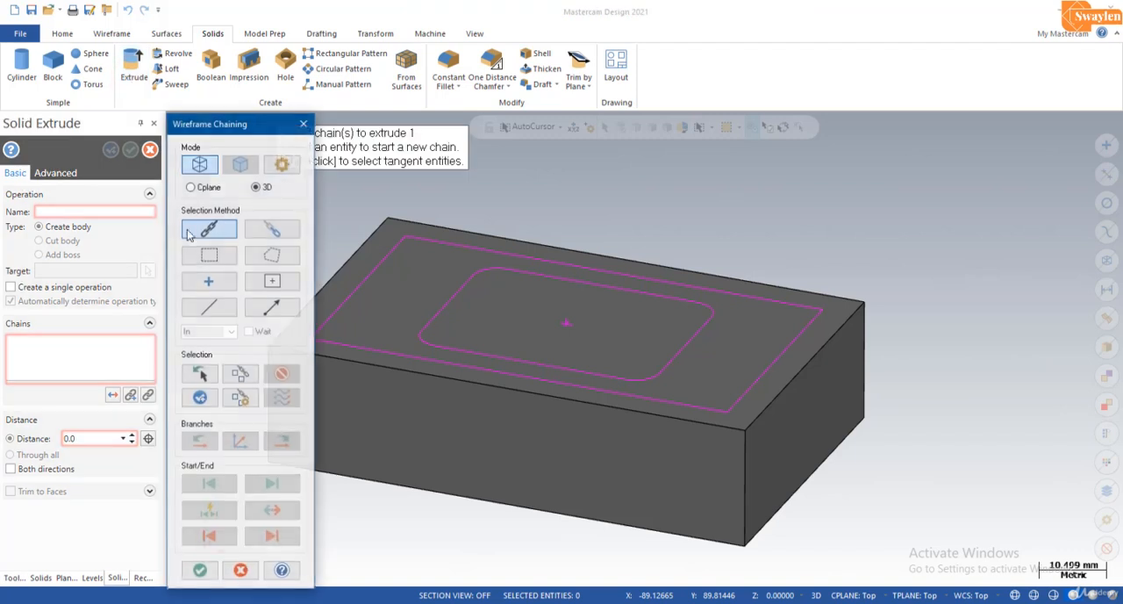
pyautogui.click(438, 312)
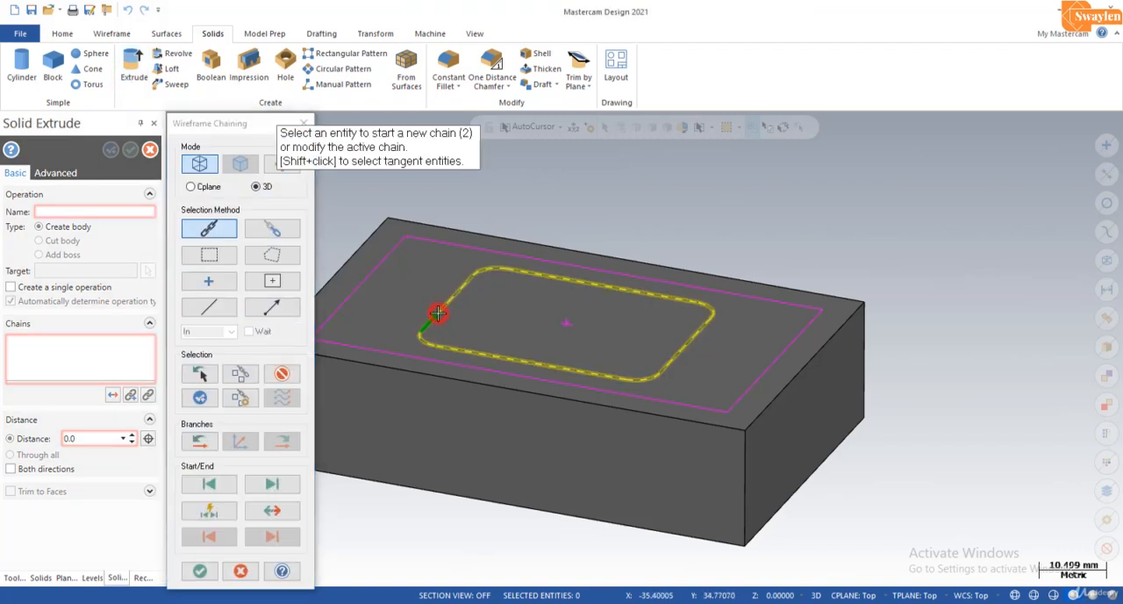
pyautogui.click(200, 570)
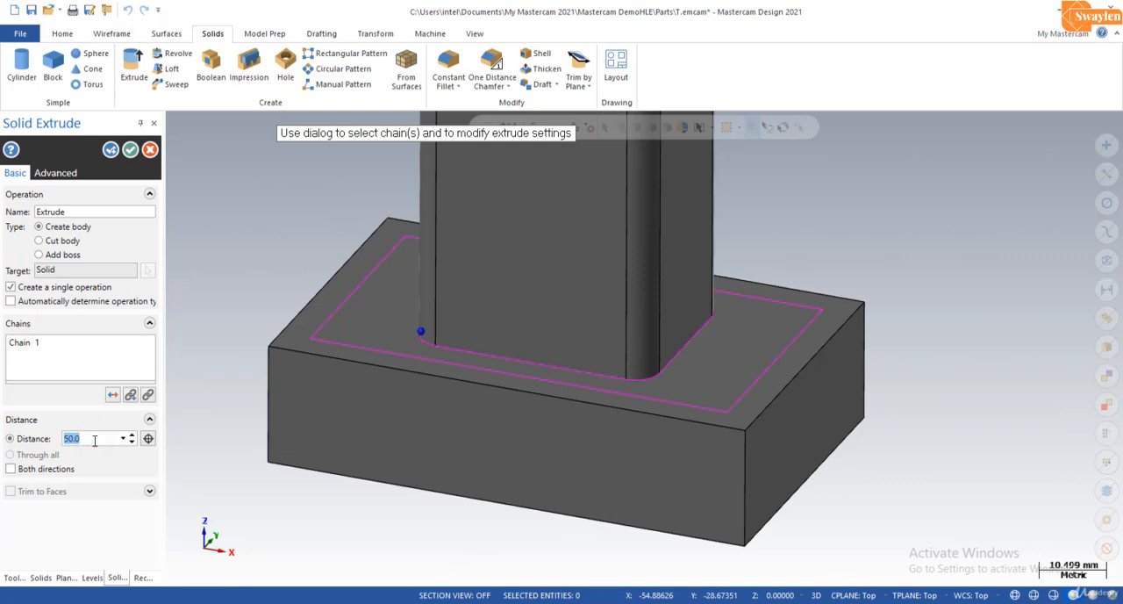
pyautogui.press('Return')
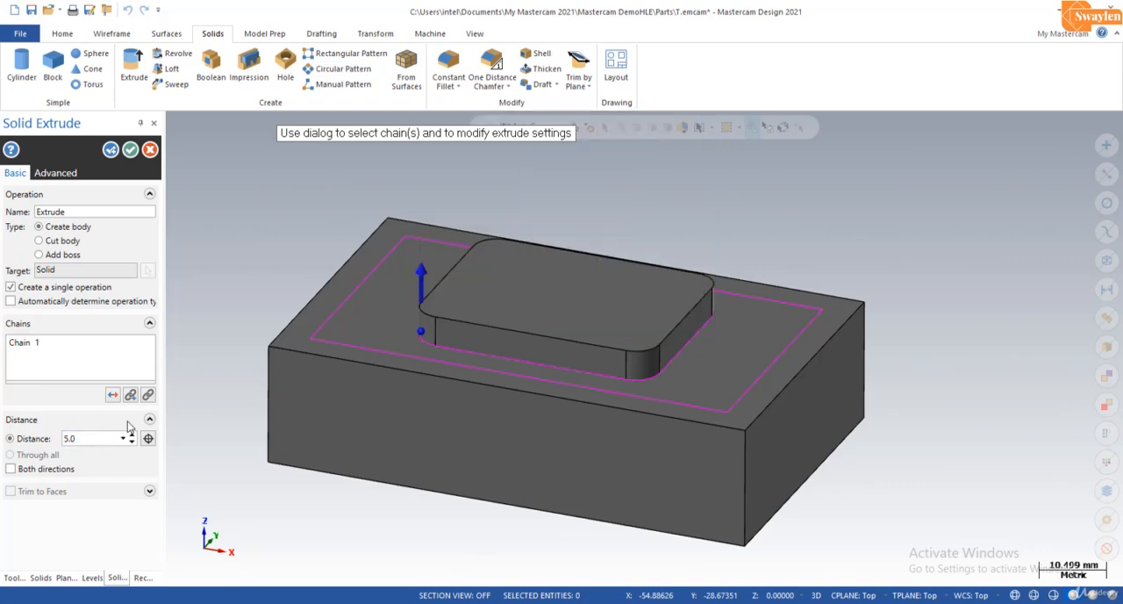
pyautogui.click(114, 396)
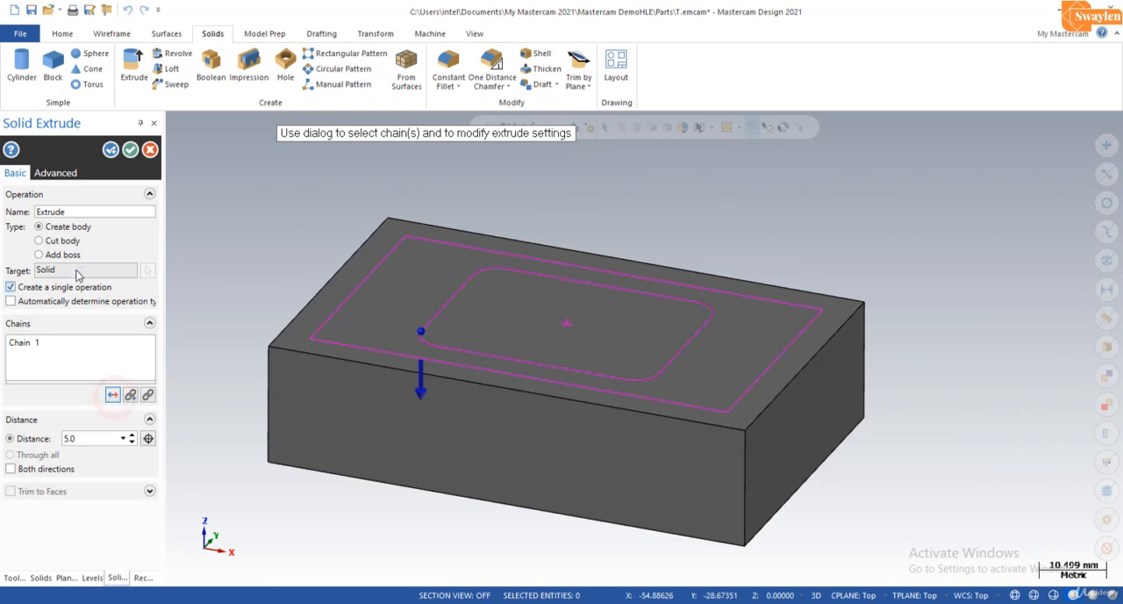
pyautogui.click(64, 244)
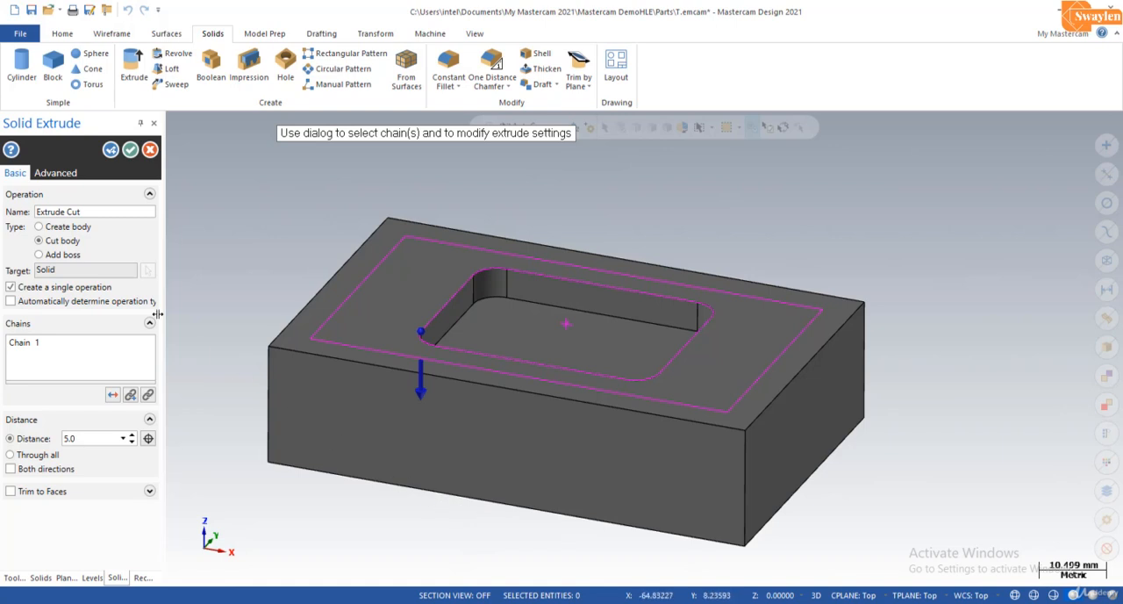
# Step: Enable draft on the rounded-rectangle pocket cut with an angle of 10 degrees
pyautogui.click(55, 173)
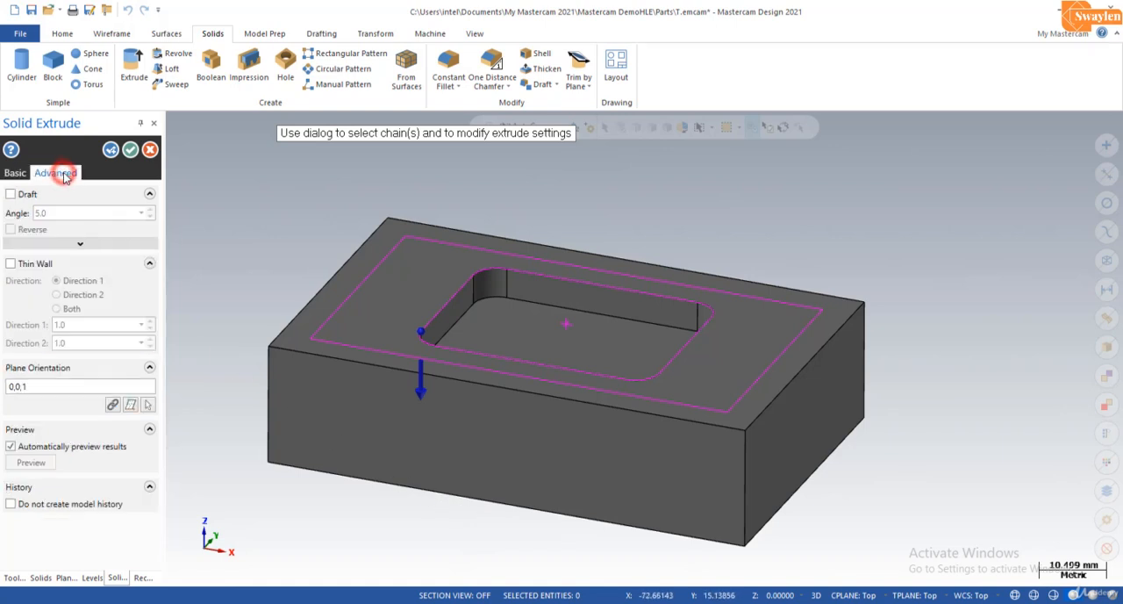
pyautogui.click(10, 195)
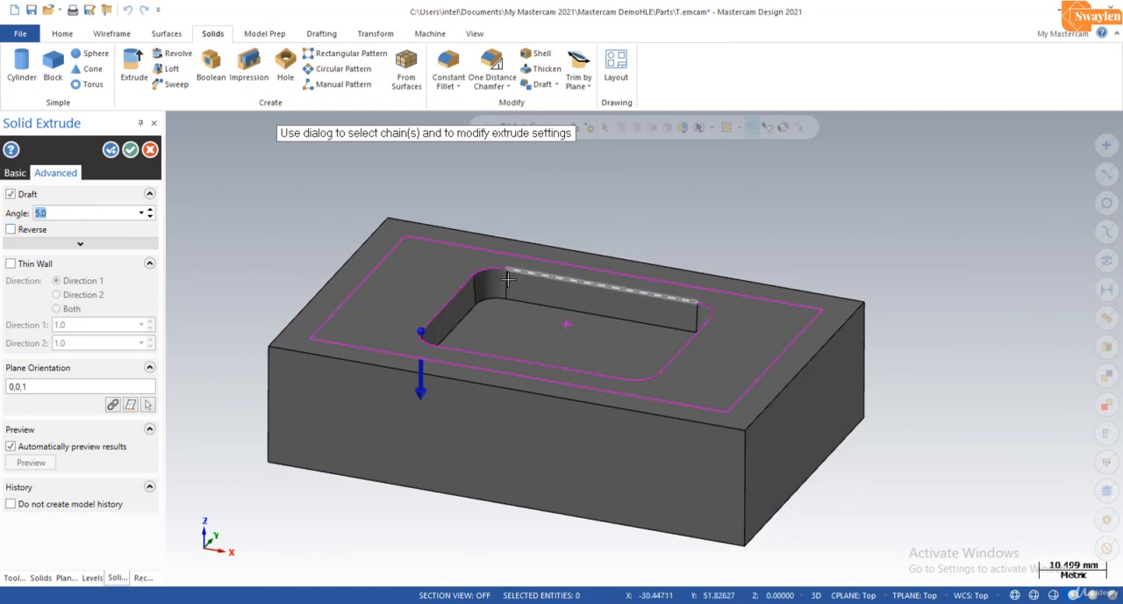
pyautogui.click(144, 214)
pyautogui.click(144, 214)
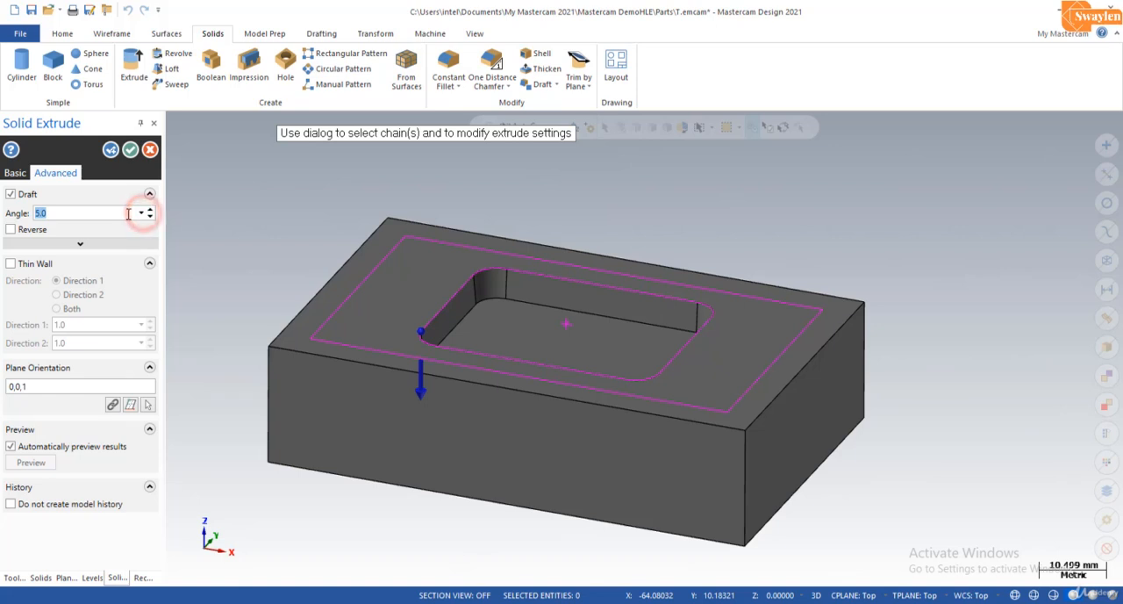
pyautogui.click(127, 213)
pyautogui.moveTo(127, 213); pyautogui.dragTo(3, 219)
pyautogui.write('10')
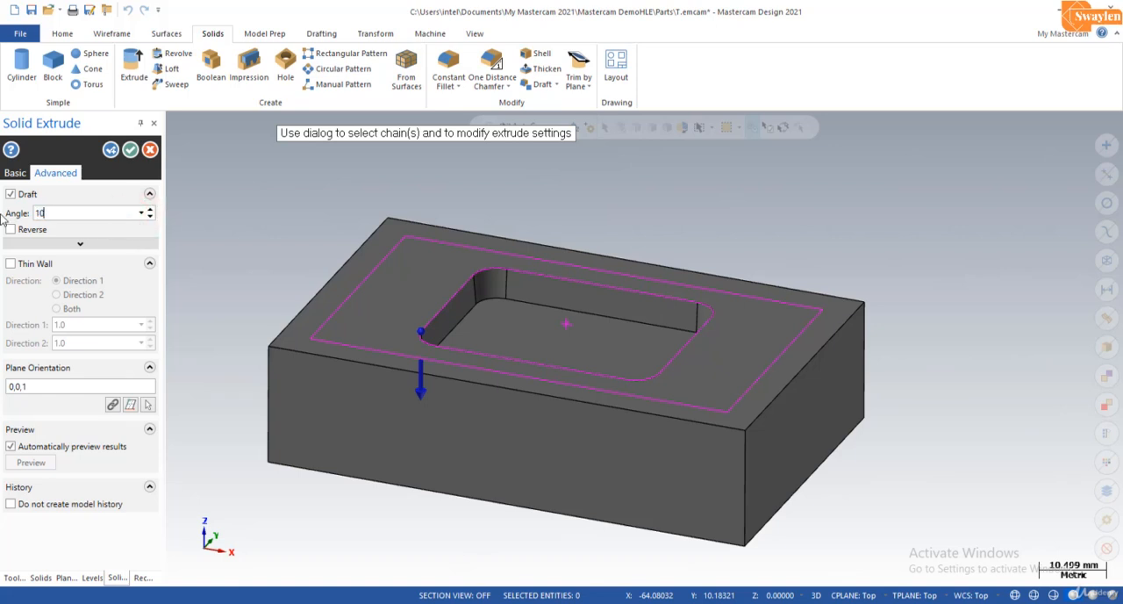
pyautogui.write('.0')
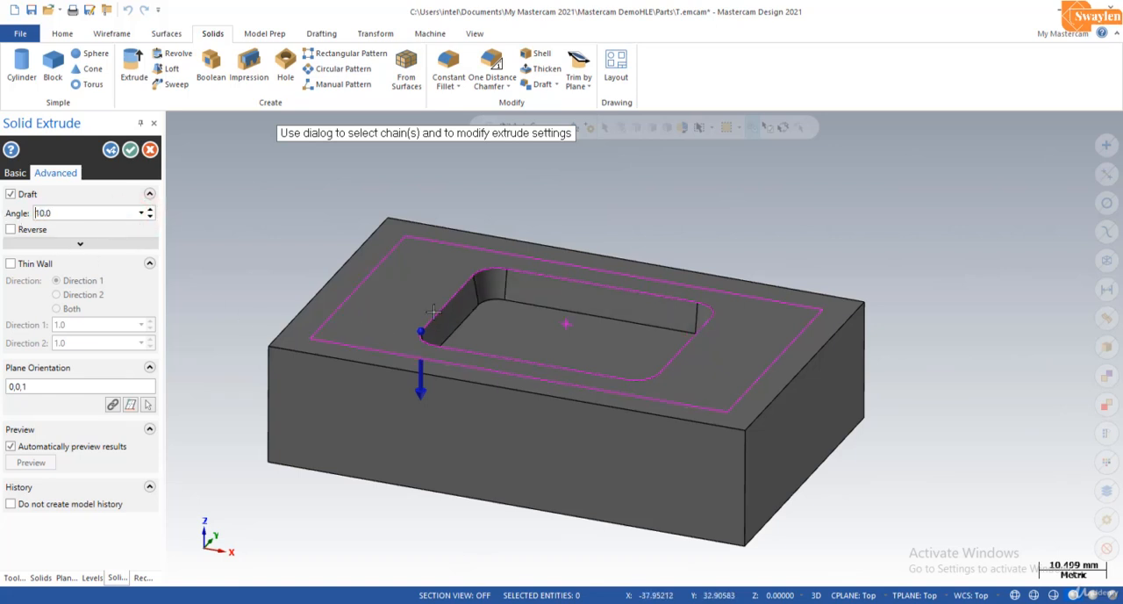
# Step: Set the pocket cut's draft angle to 15 degrees and accept the extruded cut
pyautogui.moveTo(66, 214); pyautogui.dragTo(2, 218)
pyautogui.write('15.0')
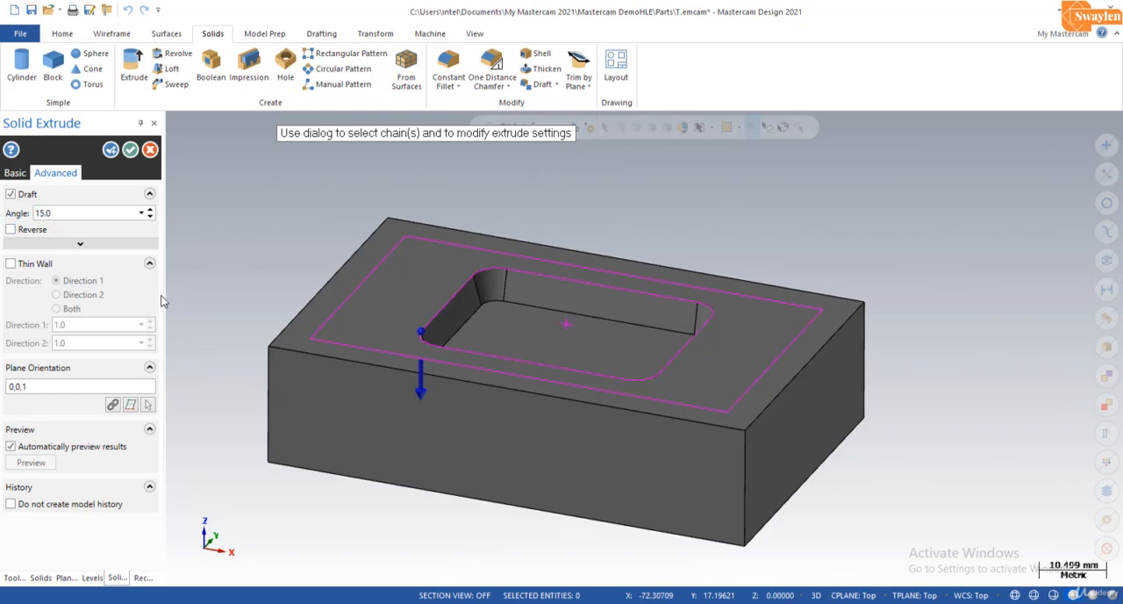
pyautogui.moveTo(570, 360)
pyautogui.mouseDown(button='middle')
pyautogui.moveTo(638, 364)
pyautogui.moveTo(620, 306)
pyautogui.moveTo(597, 310)
pyautogui.mouseUp(button='middle')
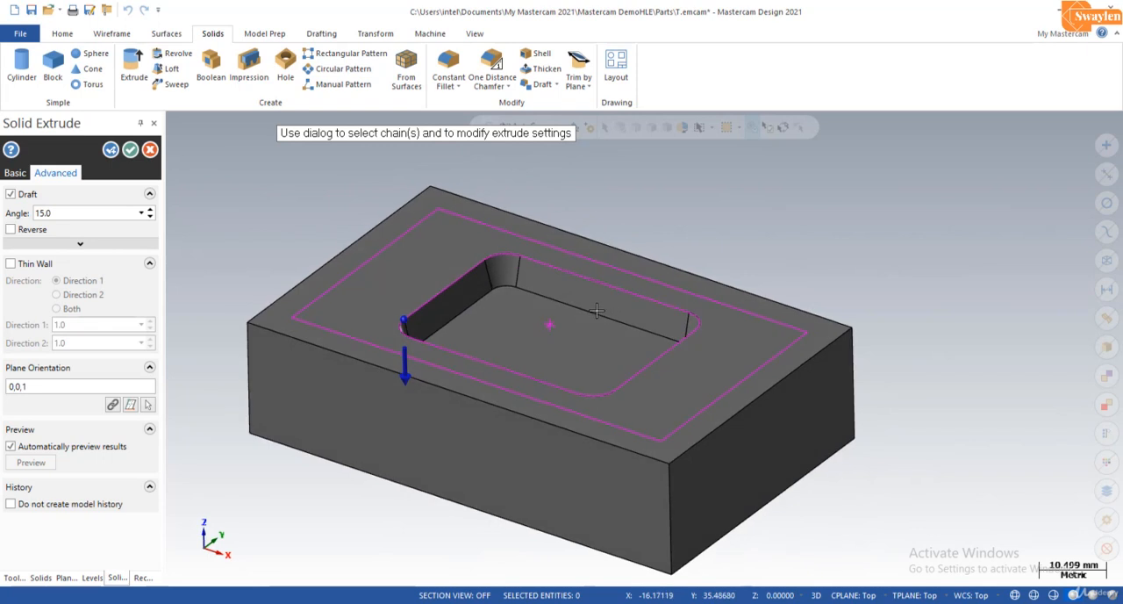
pyautogui.click(130, 150)
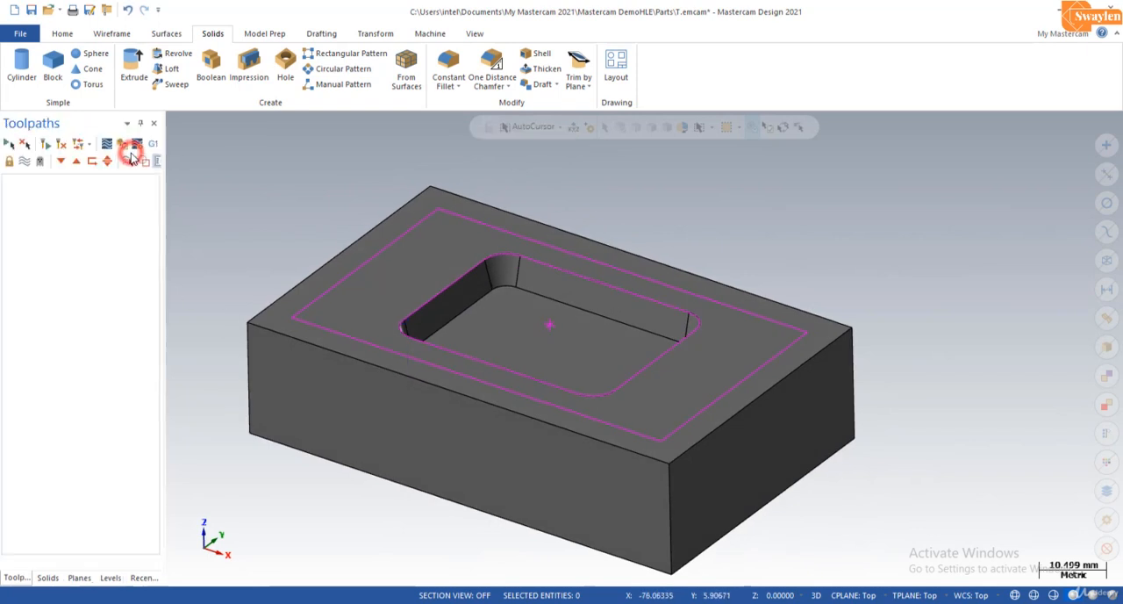
# Step: Draw an 80 by 50 mm wireframe rectangle between opposite corners of the block's upper face, without anchoring it to the centre
pyautogui.click(116, 34)
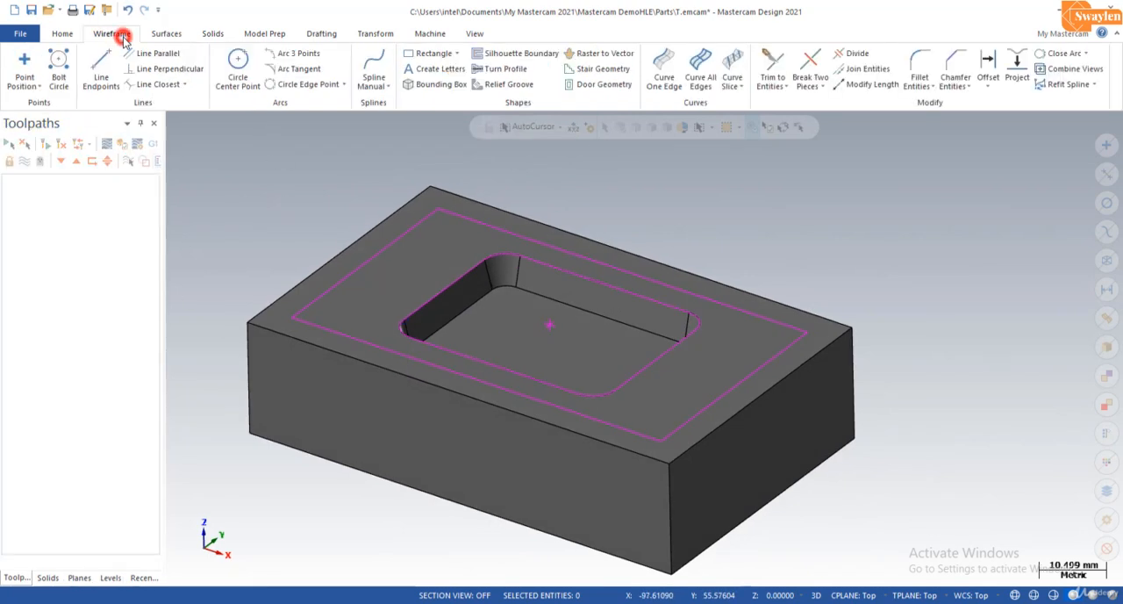
pyautogui.click(439, 55)
pyautogui.click(56, 318)
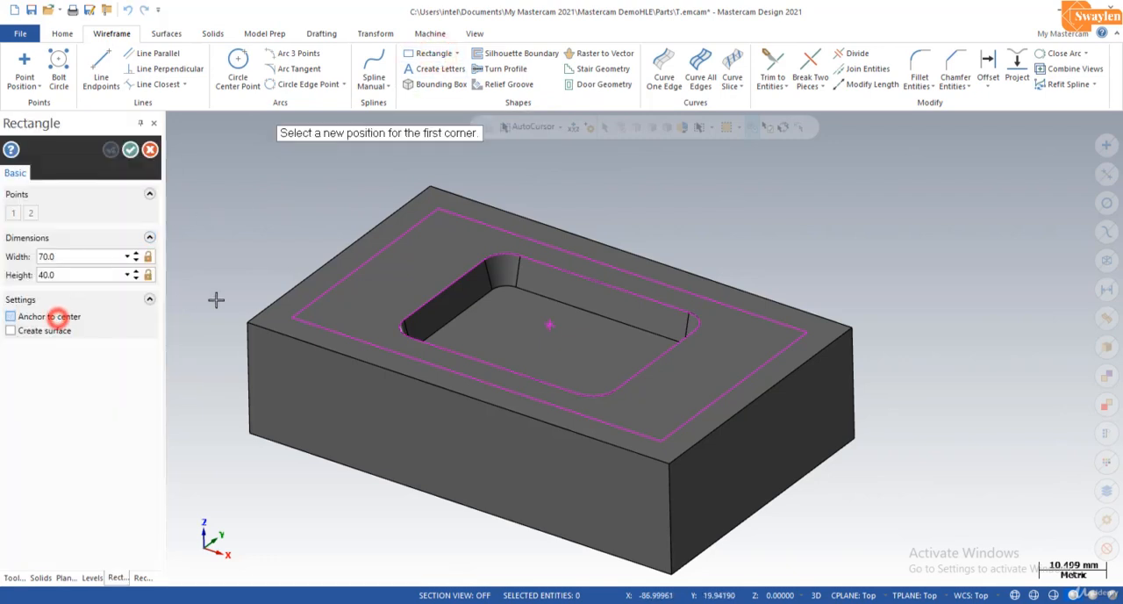
pyautogui.click(247, 321)
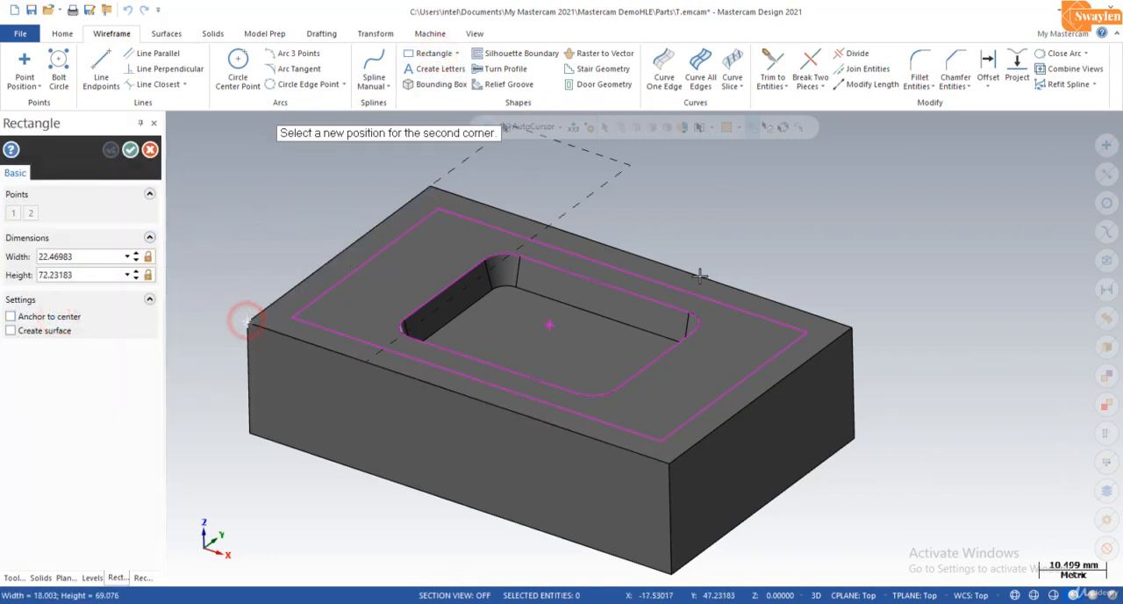
pyautogui.click(852, 330)
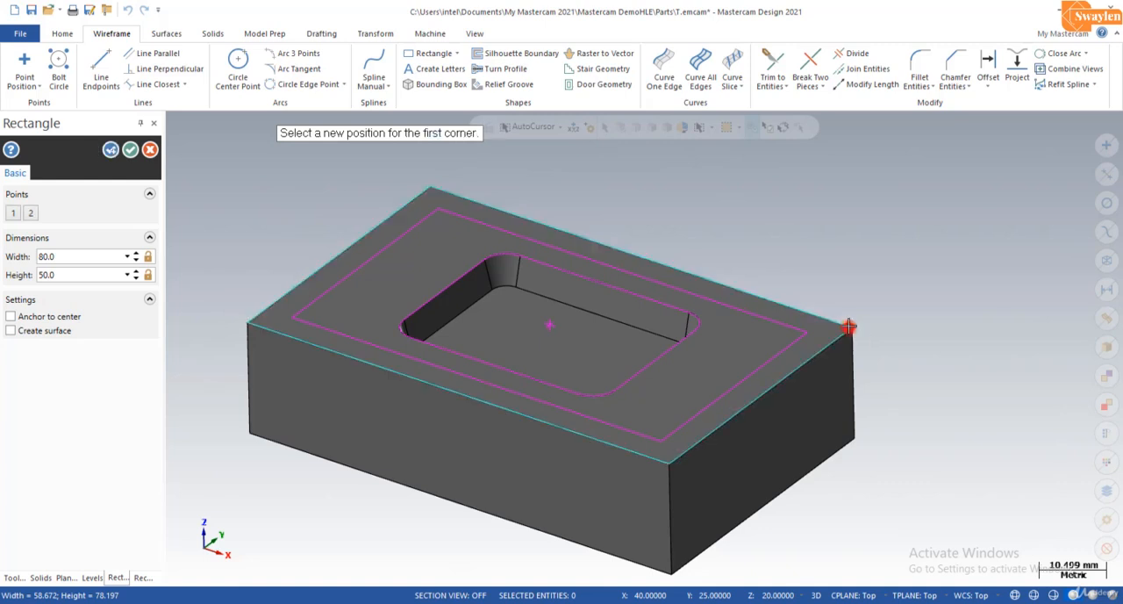
pyautogui.click(132, 151)
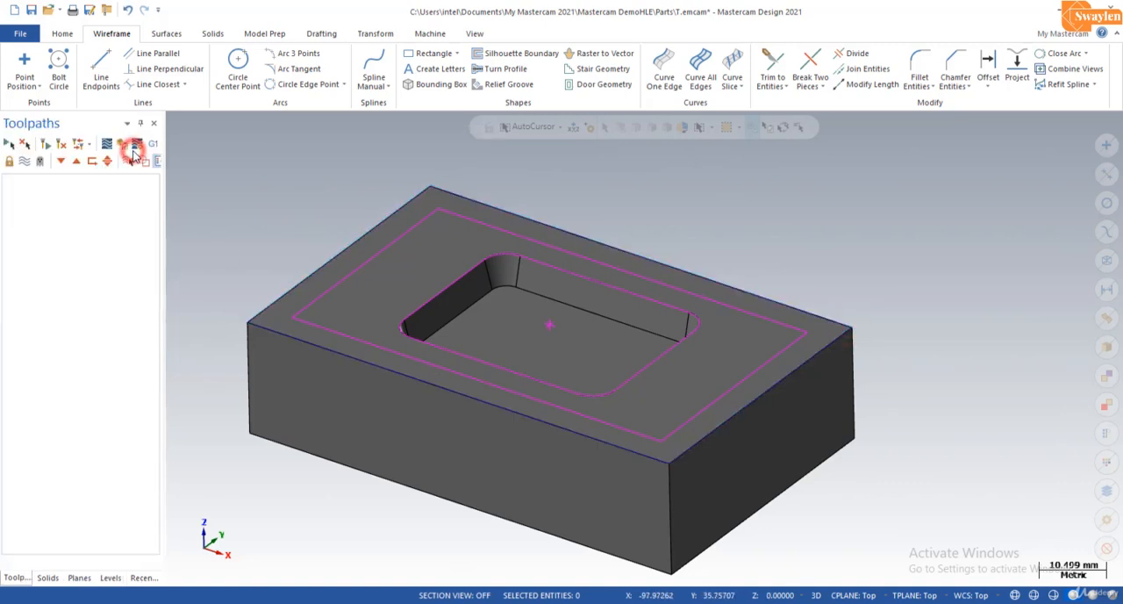
# Step: Set up a 5 mm extruded body cut between the block's outer rectangle and the 70 by 40 mm rectangle
pyautogui.click(214, 34)
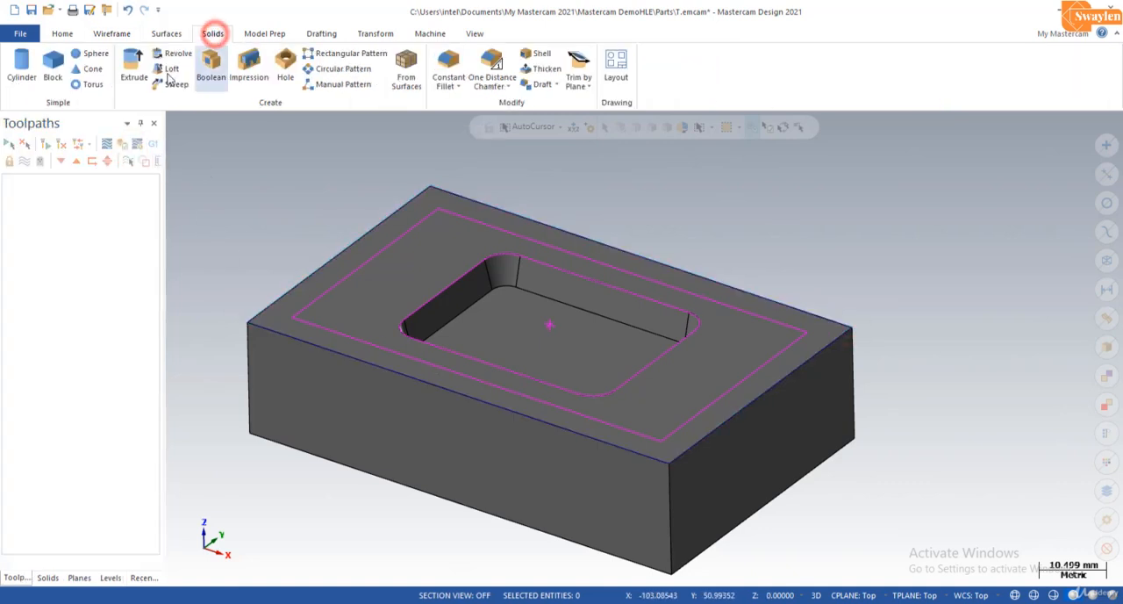
pyautogui.click(134, 70)
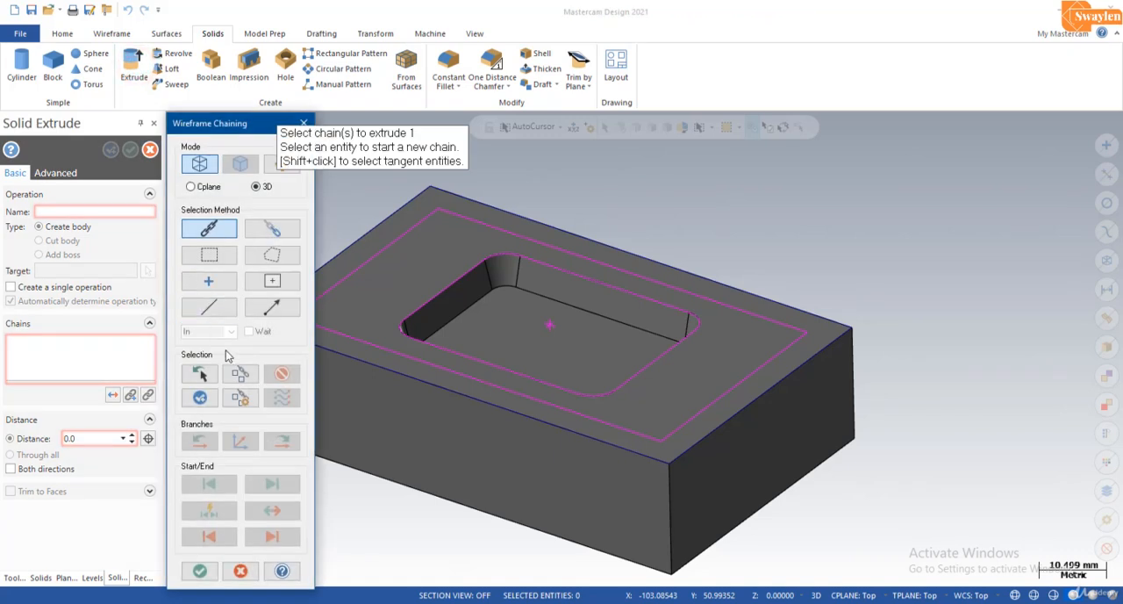
pyautogui.click(351, 246)
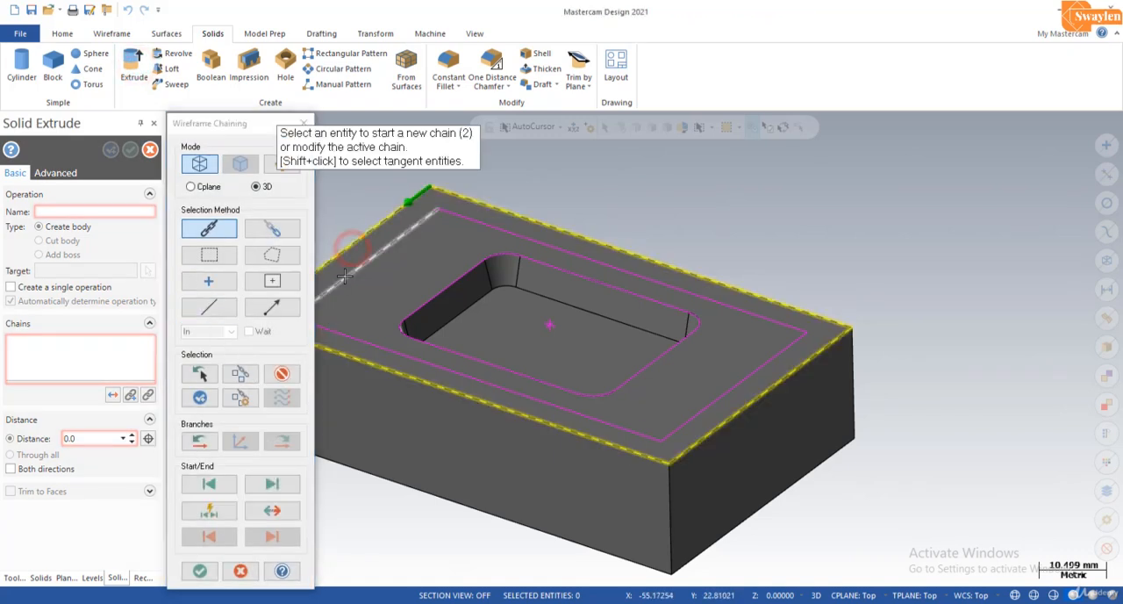
pyautogui.click(344, 276)
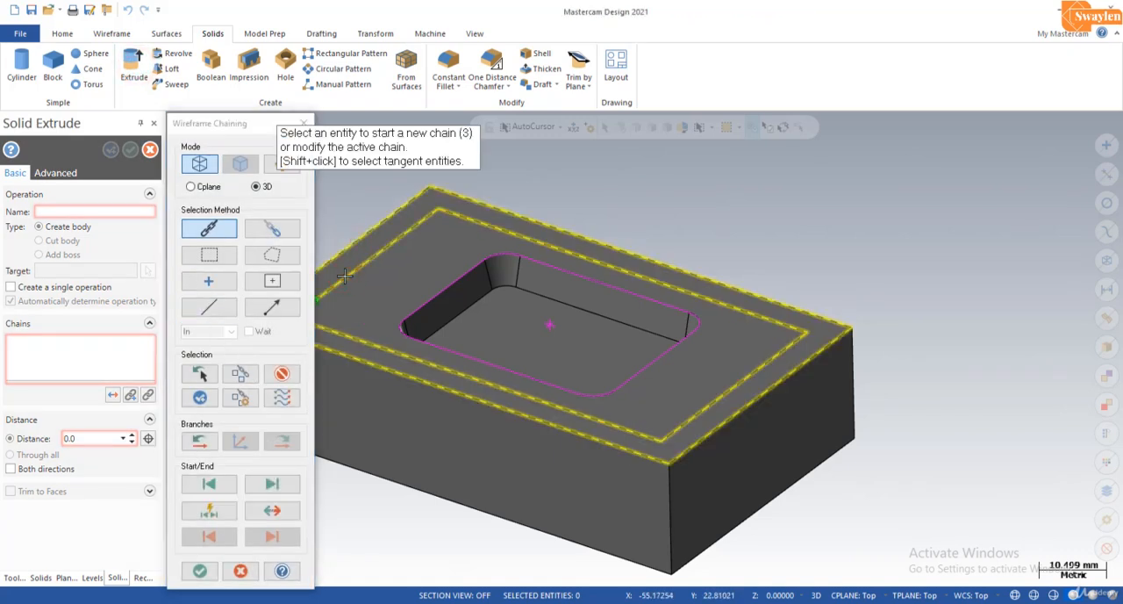
pyautogui.click(198, 571)
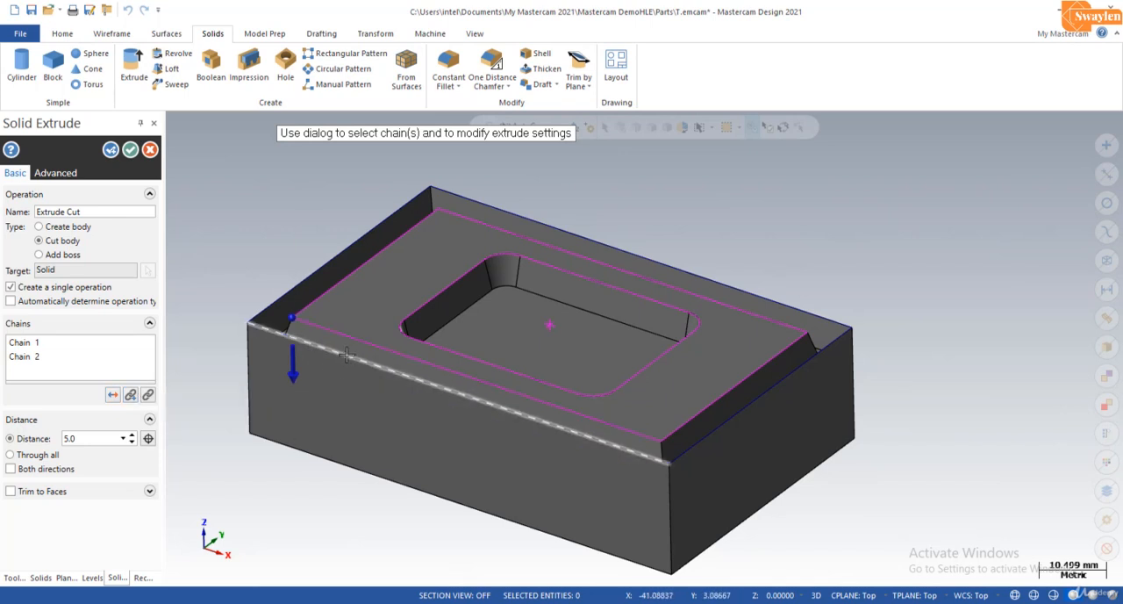
# Step: Turn off draft for the perimeter cut and accept the extrusion
pyautogui.click(55, 172)
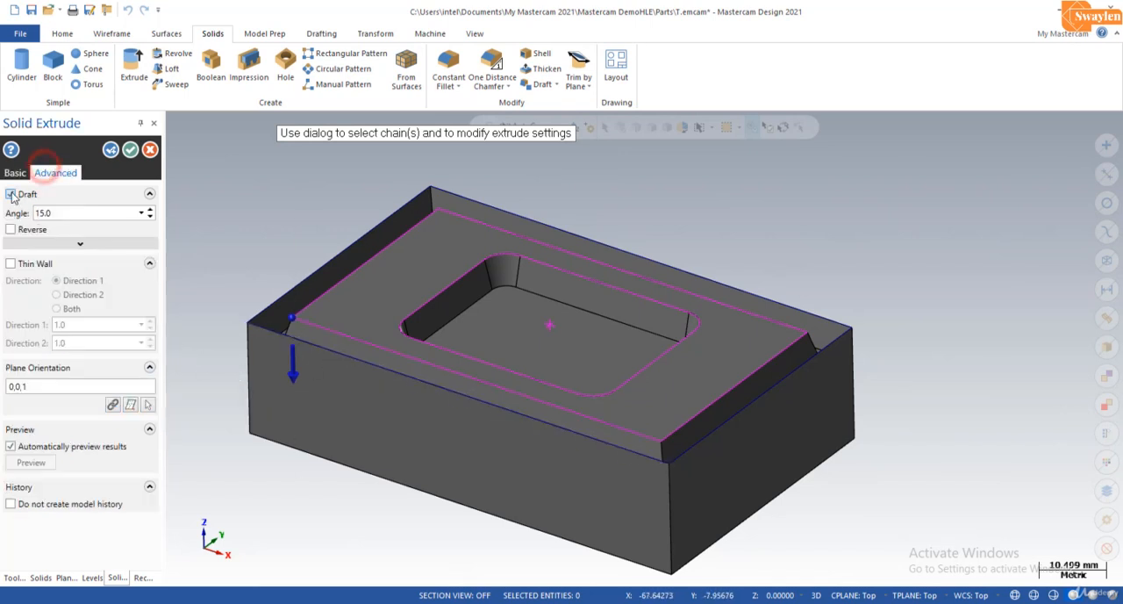
pyautogui.click(10, 194)
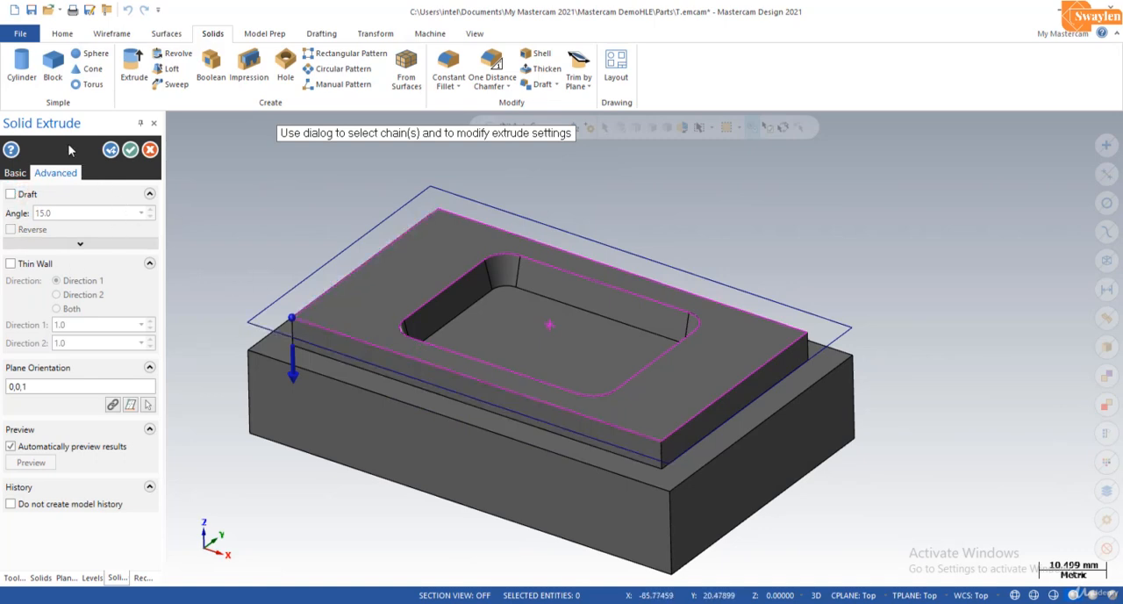
pyautogui.click(130, 150)
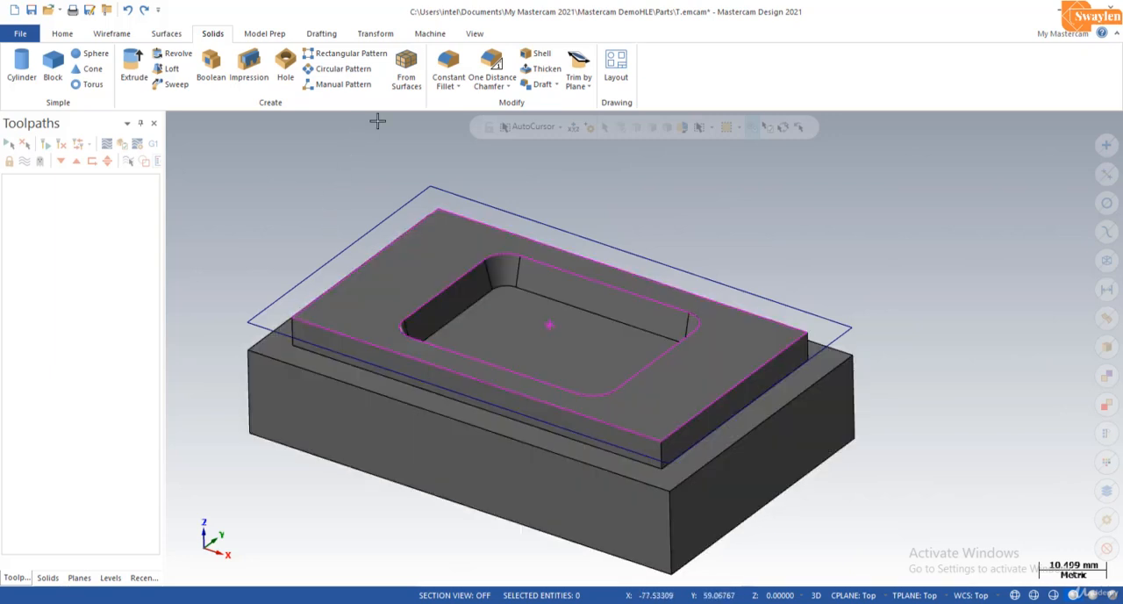
# Step: Add a default mill machine group to the part
pyautogui.click(437, 33)
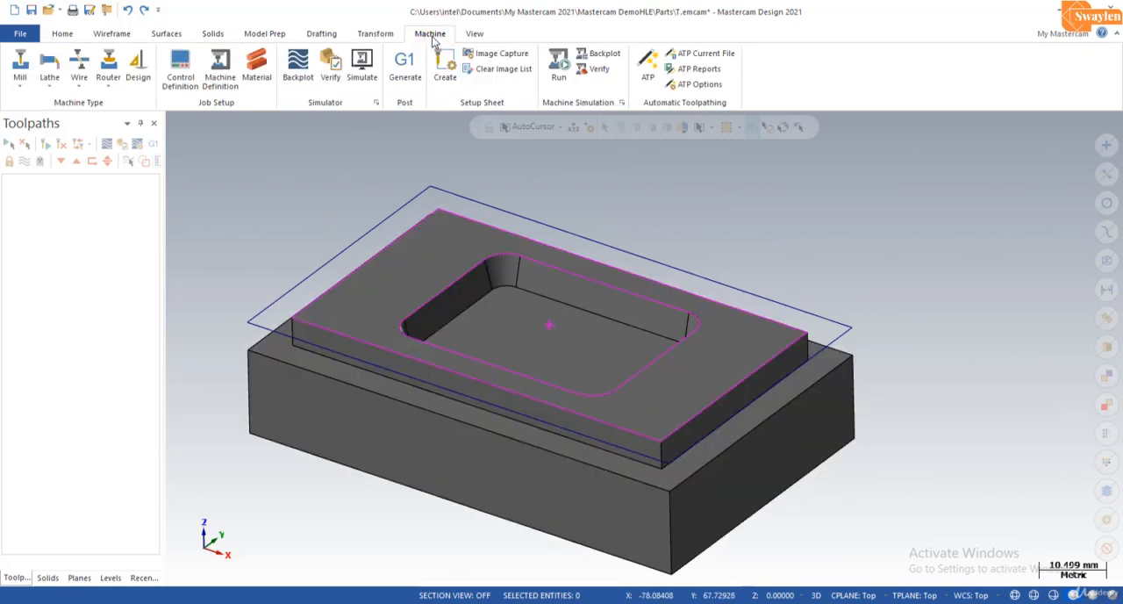
pyautogui.click(20, 81)
pyautogui.click(32, 104)
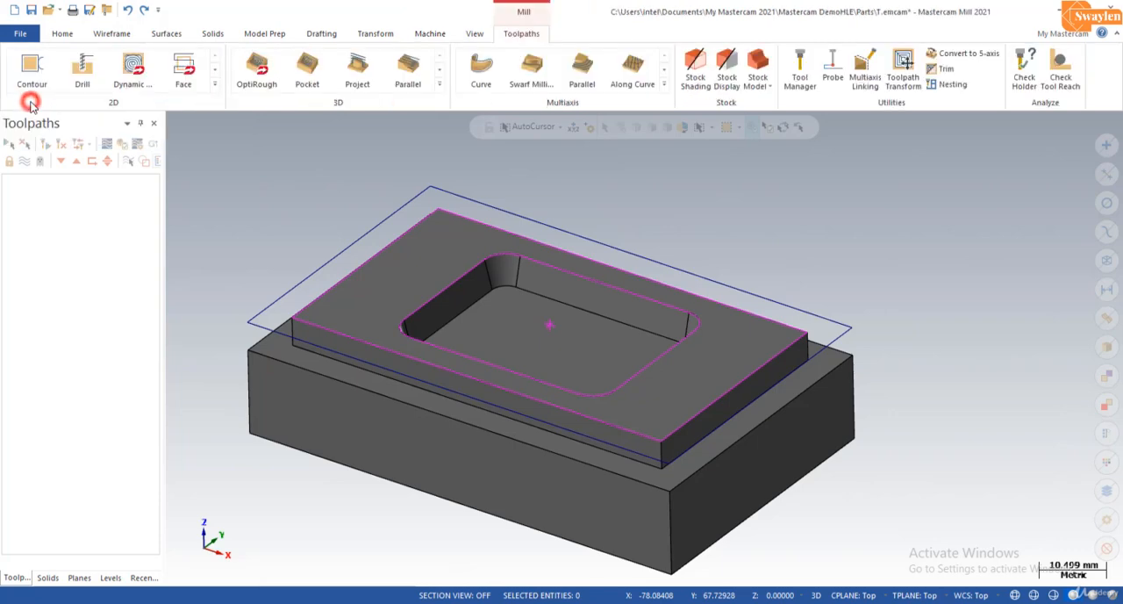
# Step: Define rectangular stock of 80 by 50 by 20 mm from all solids, with its origin at Z 20
pyautogui.click(11, 193)
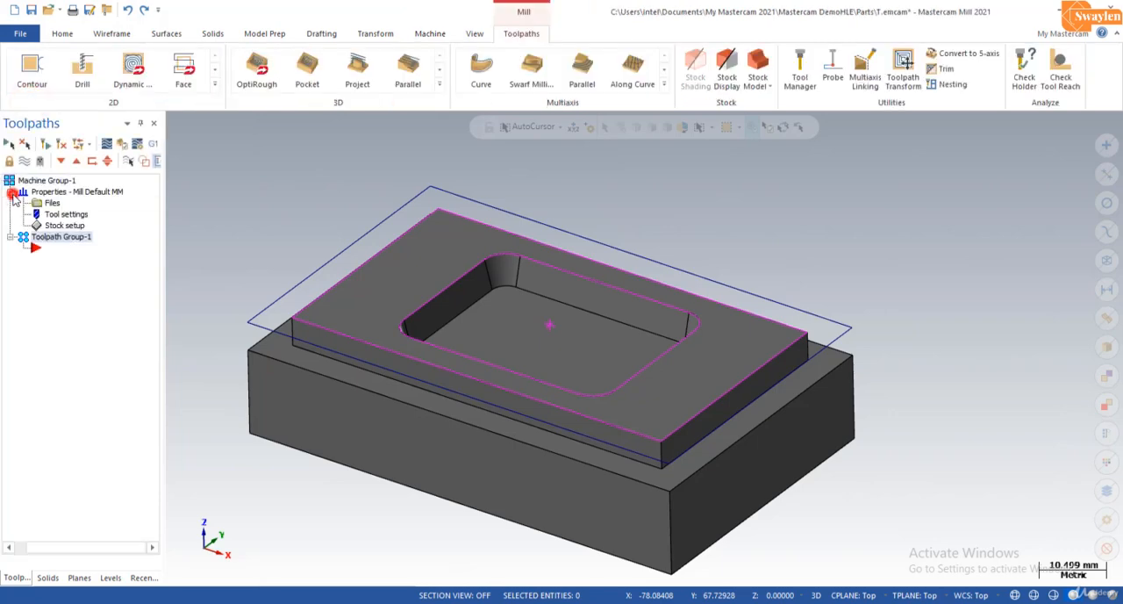
pyautogui.click(57, 226)
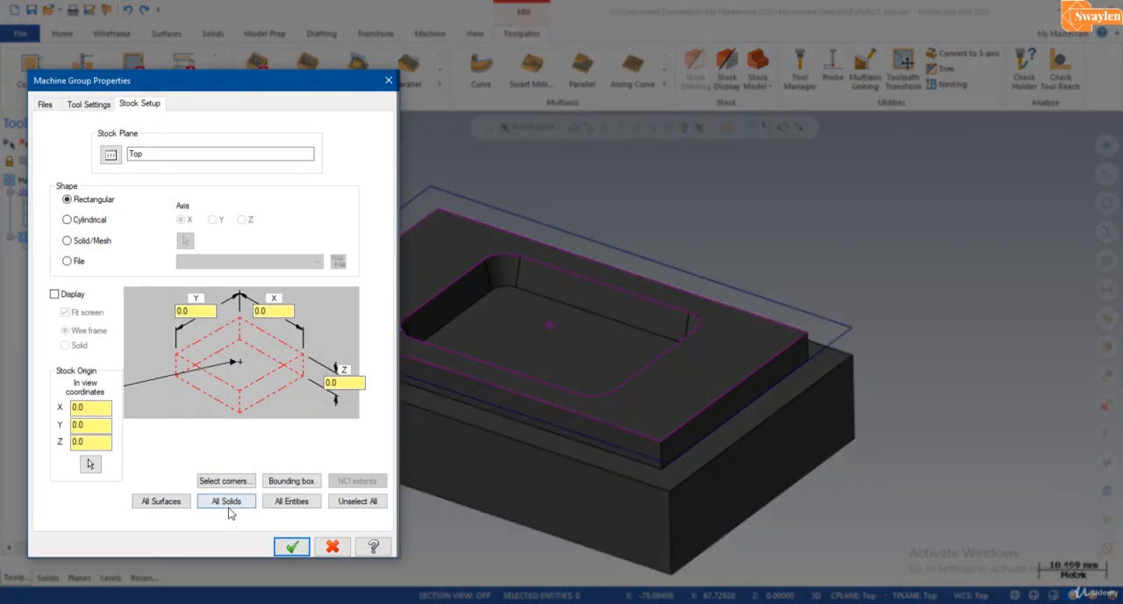
pyautogui.click(227, 501)
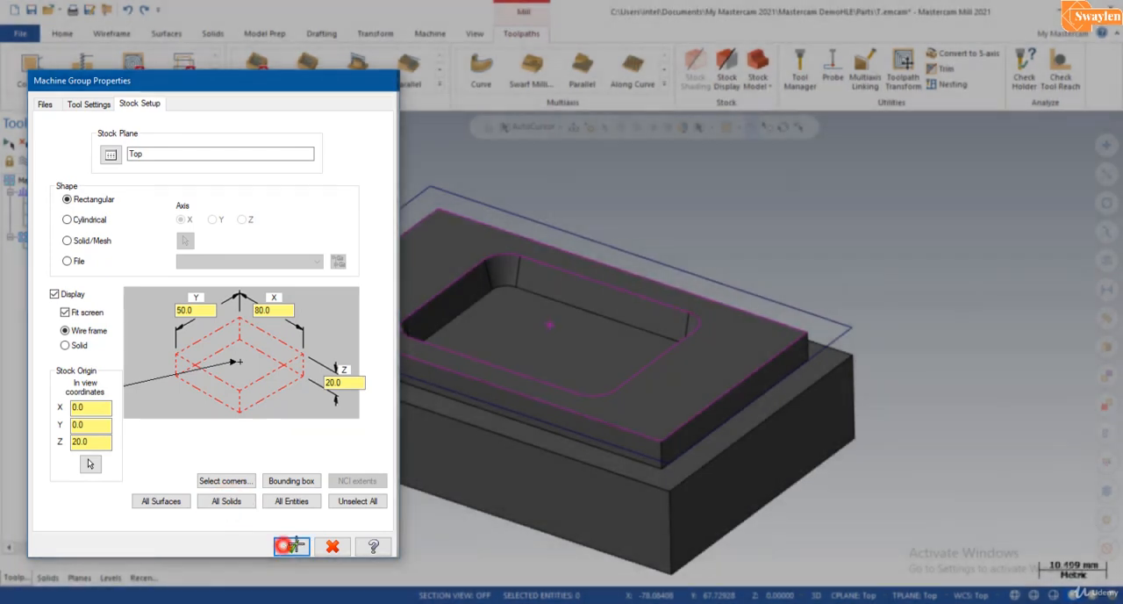
pyautogui.click(292, 546)
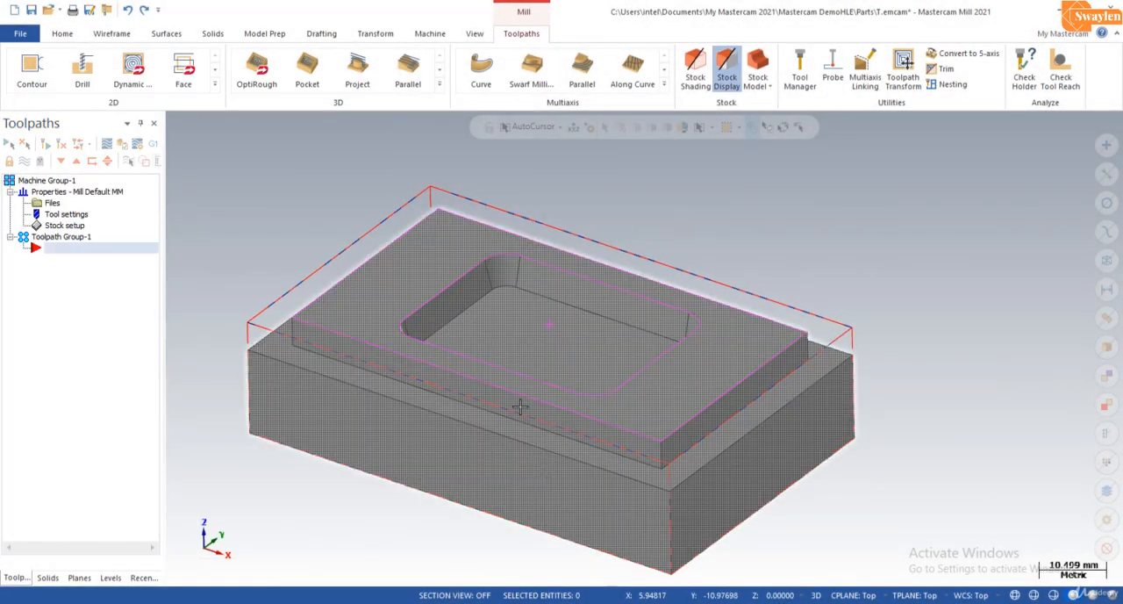
# Step: Create a 2D Pocket toolpath using the upper edge loop of the rounded-rectangle pocket as its chain
pyautogui.click(215, 88)
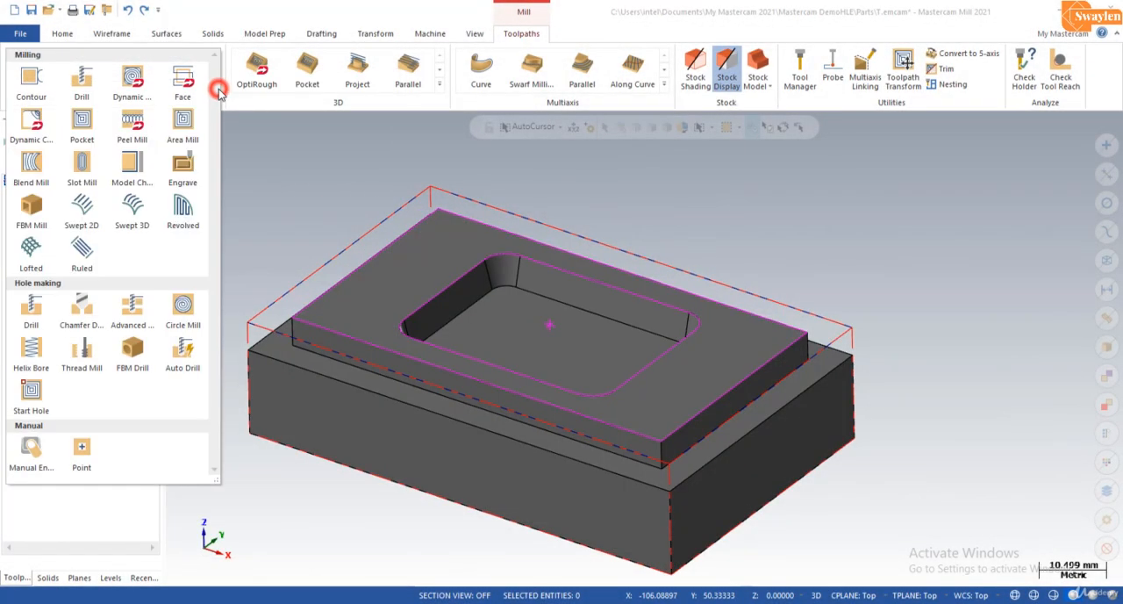
pyautogui.click(82, 120)
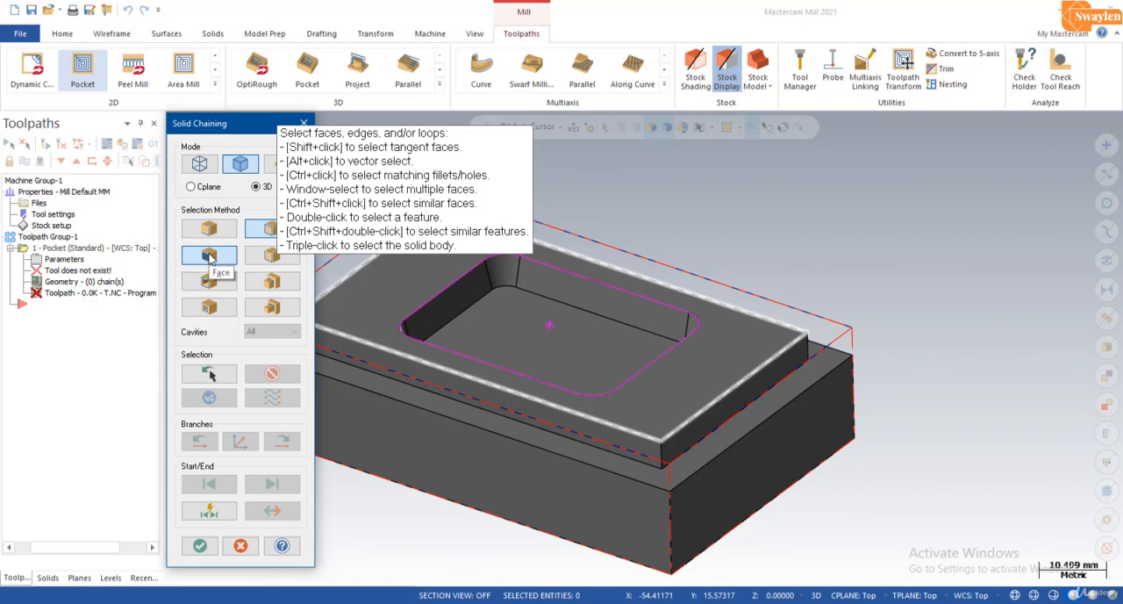
pyautogui.click(456, 281)
pyautogui.click(200, 545)
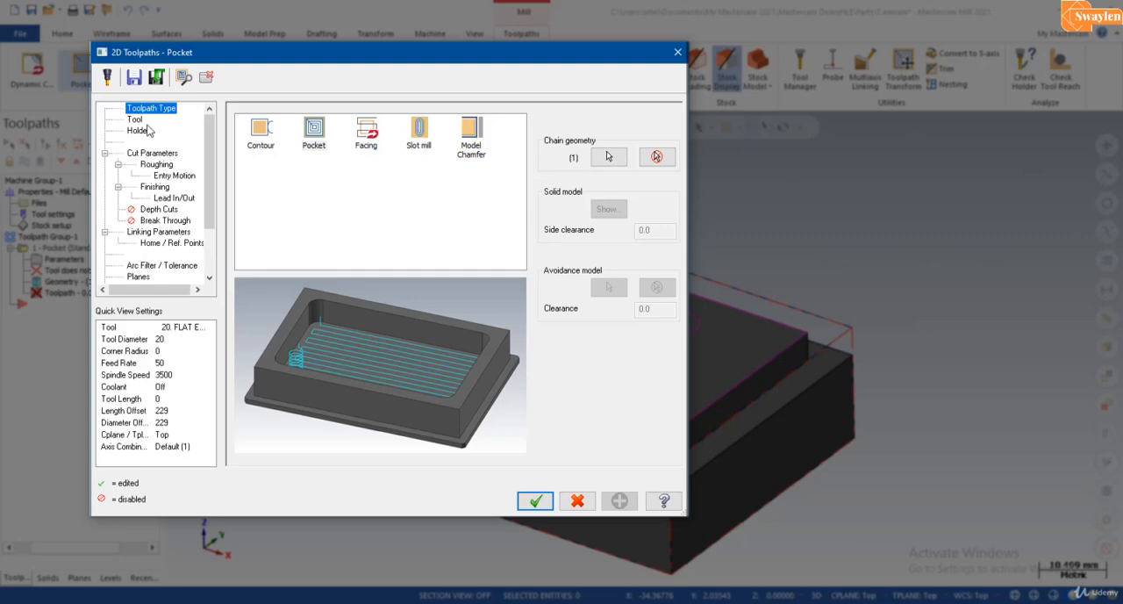
# Step: Assign the 3 mm flat end mill, tool 213, from the tool library with the B2C3-0016 holder to the pocket toolpath
pyautogui.click(135, 120)
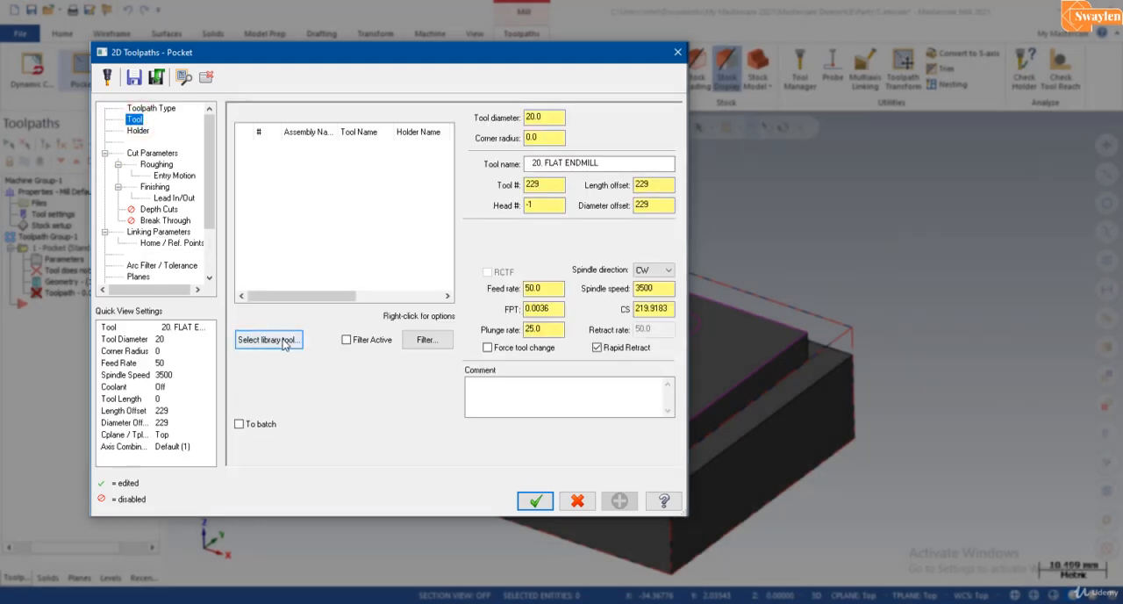
pyautogui.click(283, 344)
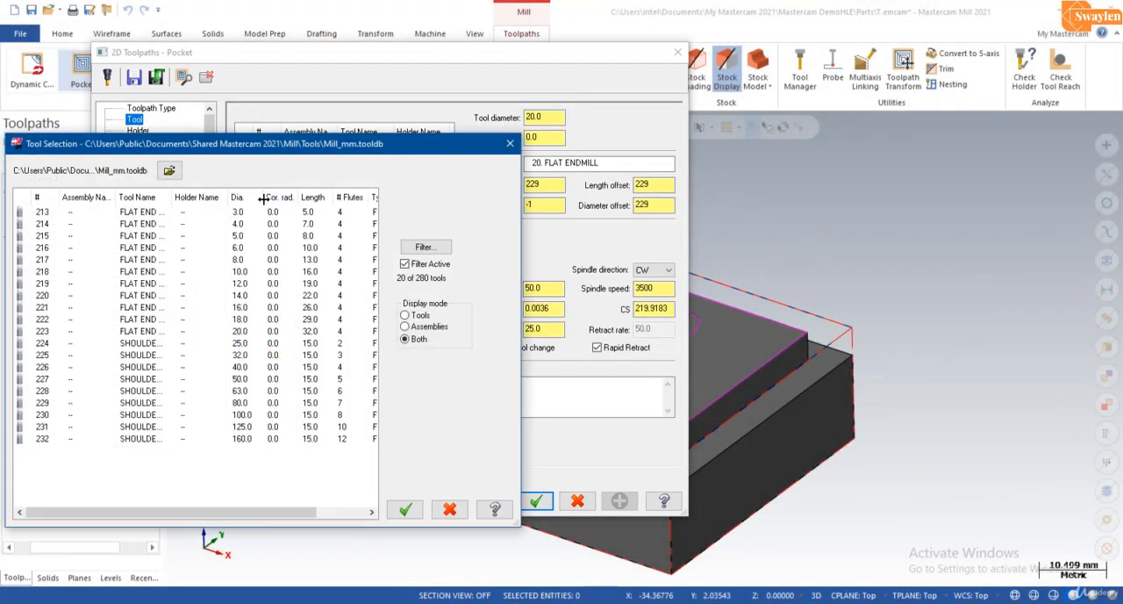
pyautogui.click(237, 213)
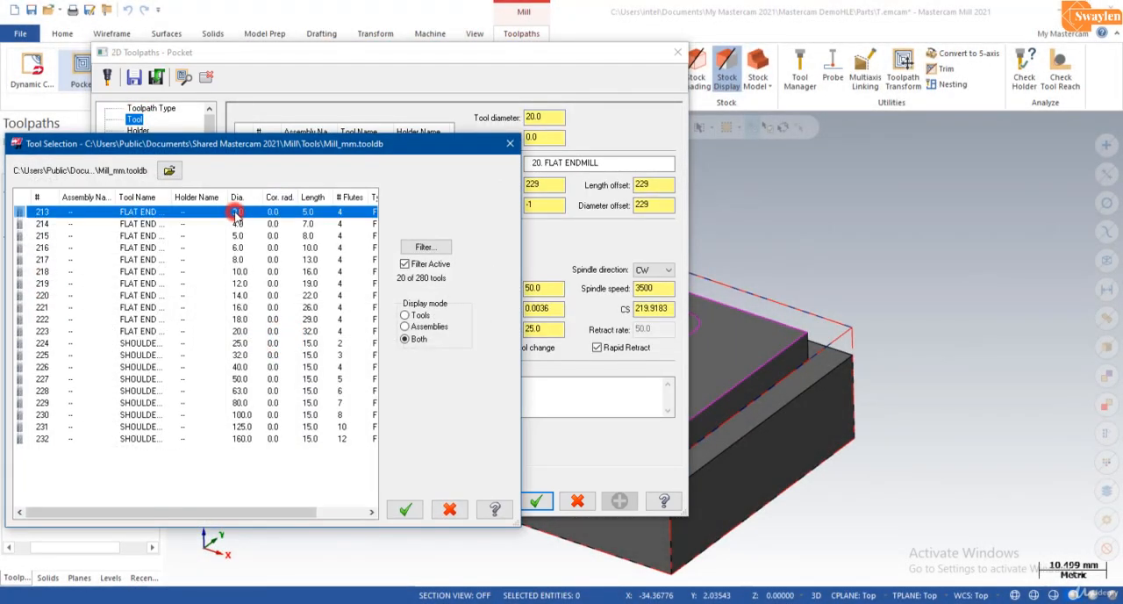
pyautogui.click(405, 509)
pyautogui.click(137, 130)
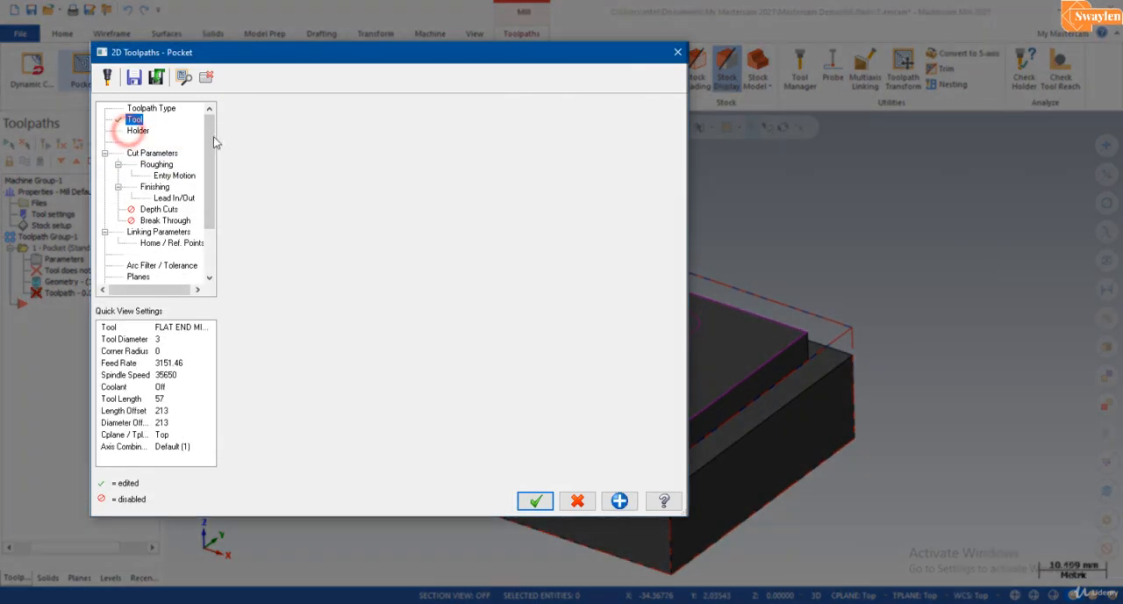
pyautogui.click(249, 137)
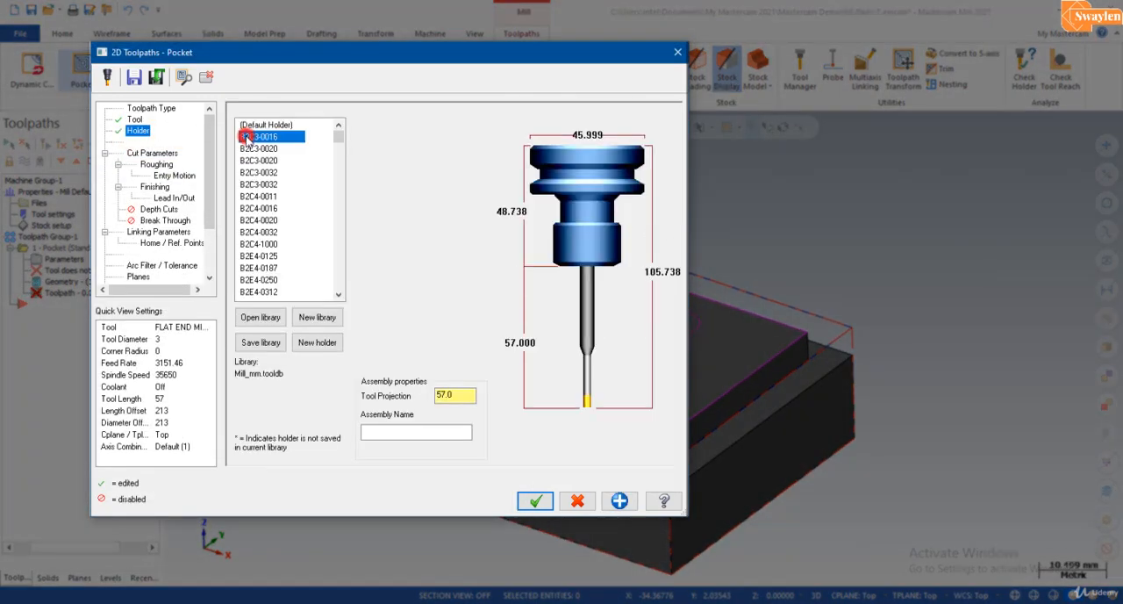
# Step: Set the pocket toolpath's stock to leave to 0 on both walls and floors
pyautogui.click(150, 155)
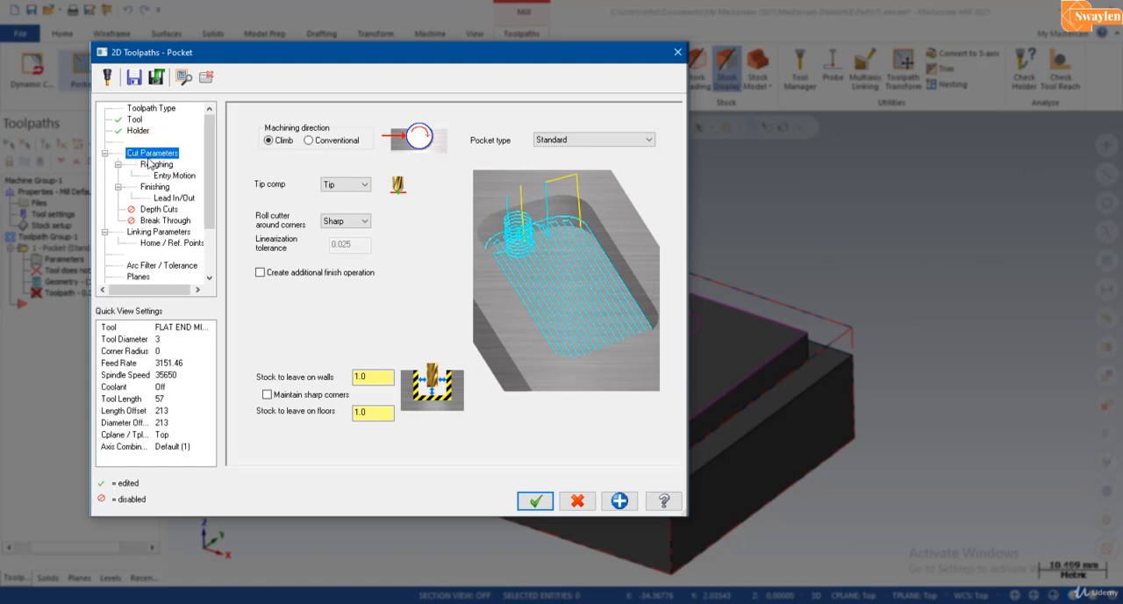
pyautogui.doubleClick(369, 376)
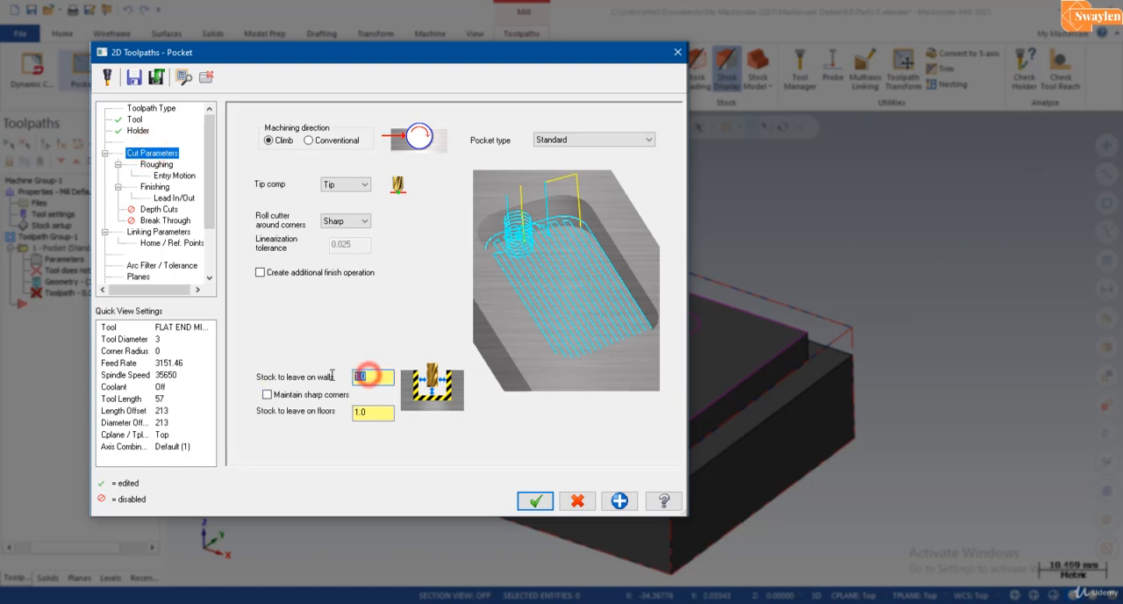
pyautogui.write('0')
pyautogui.doubleClick(360, 412)
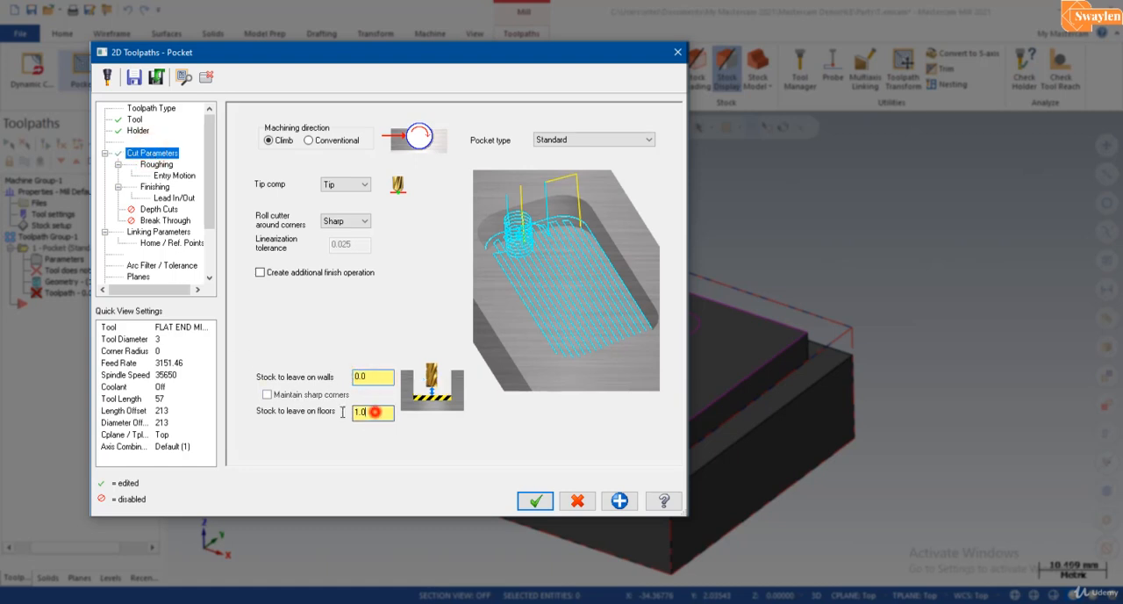
pyautogui.write('0.0')
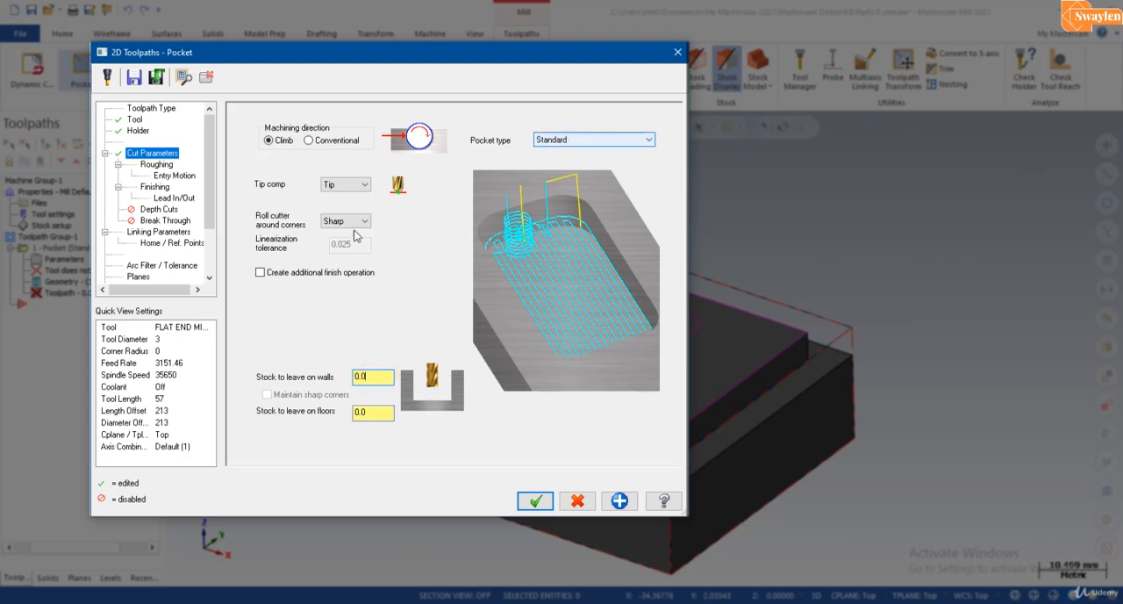
# Step: Set roughing to the Parallel Spiral method with a stepover distance of 1.0 mm, and turn entry motion off
pyautogui.click(156, 164)
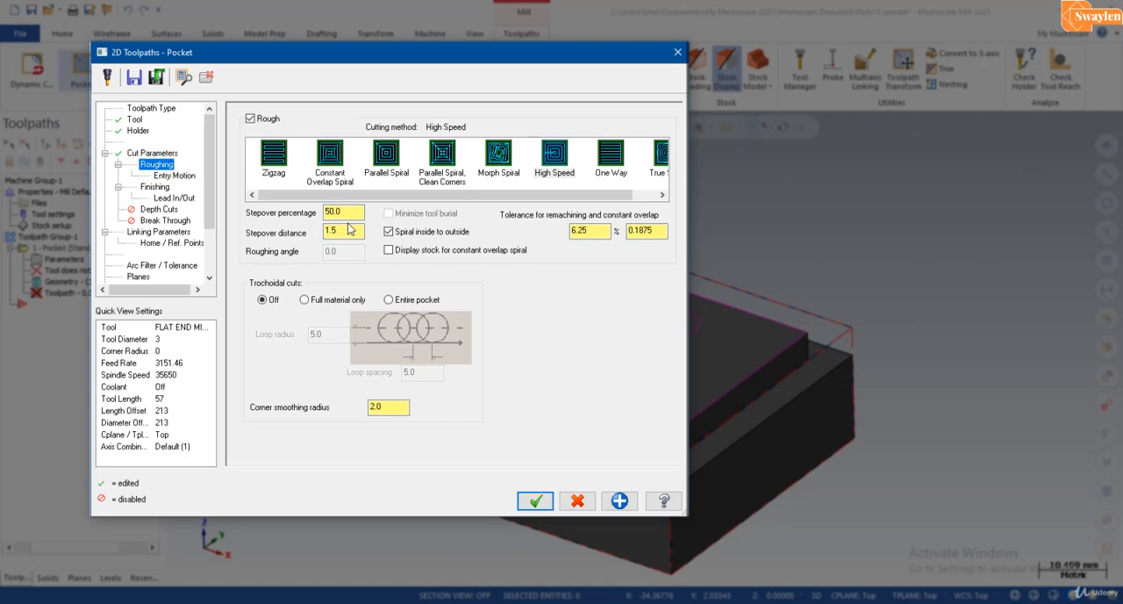
pyautogui.doubleClick(350, 230)
pyautogui.write('1')
pyautogui.click(343, 210)
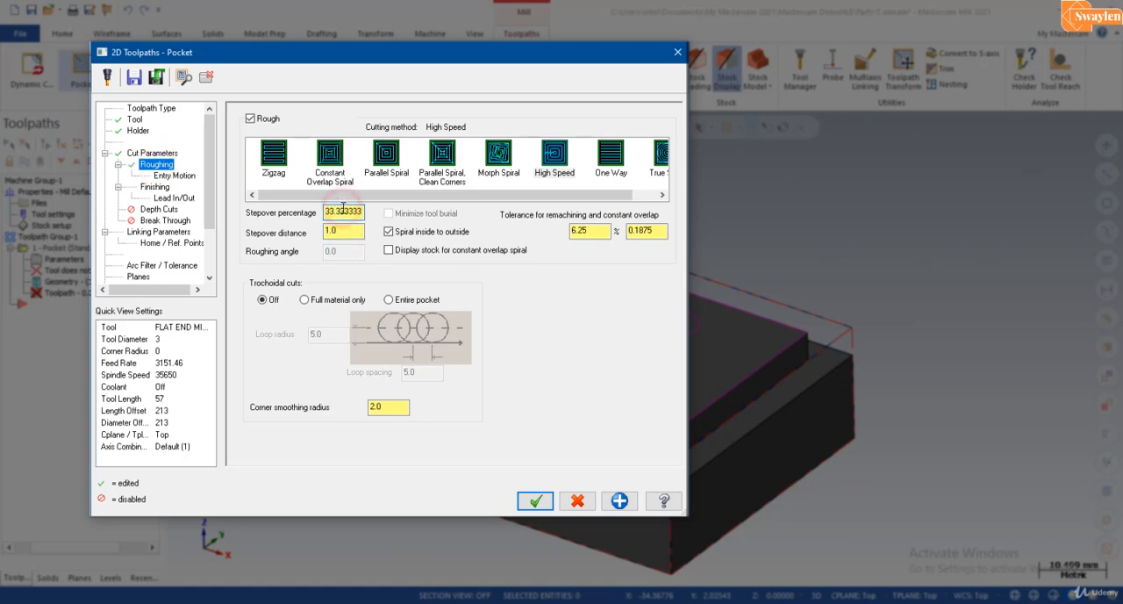
pyautogui.click(392, 161)
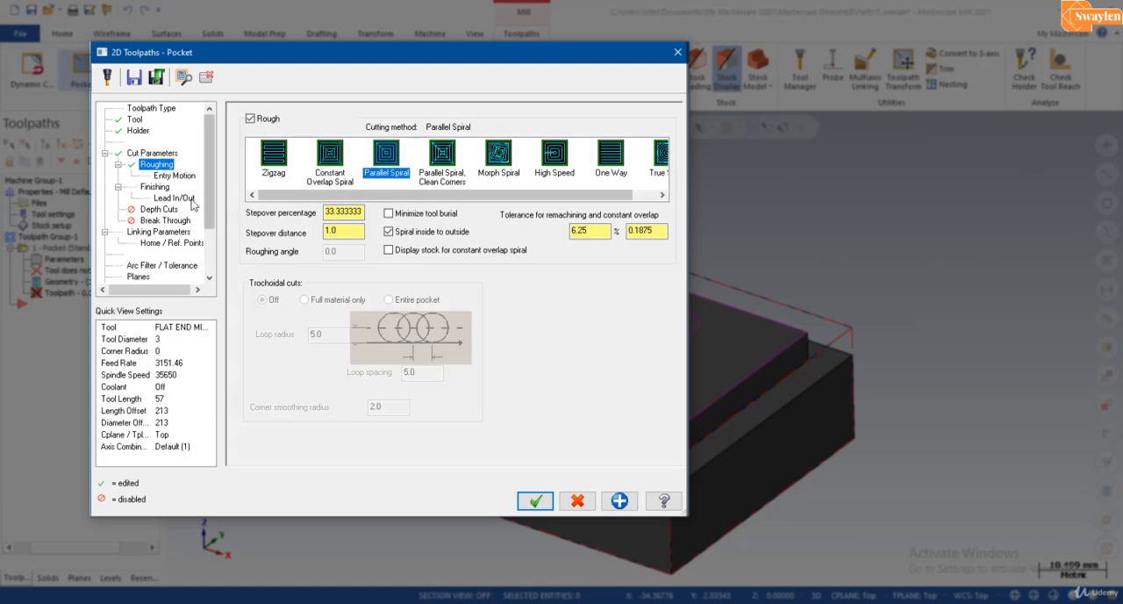
pyautogui.click(176, 176)
pyautogui.click(259, 118)
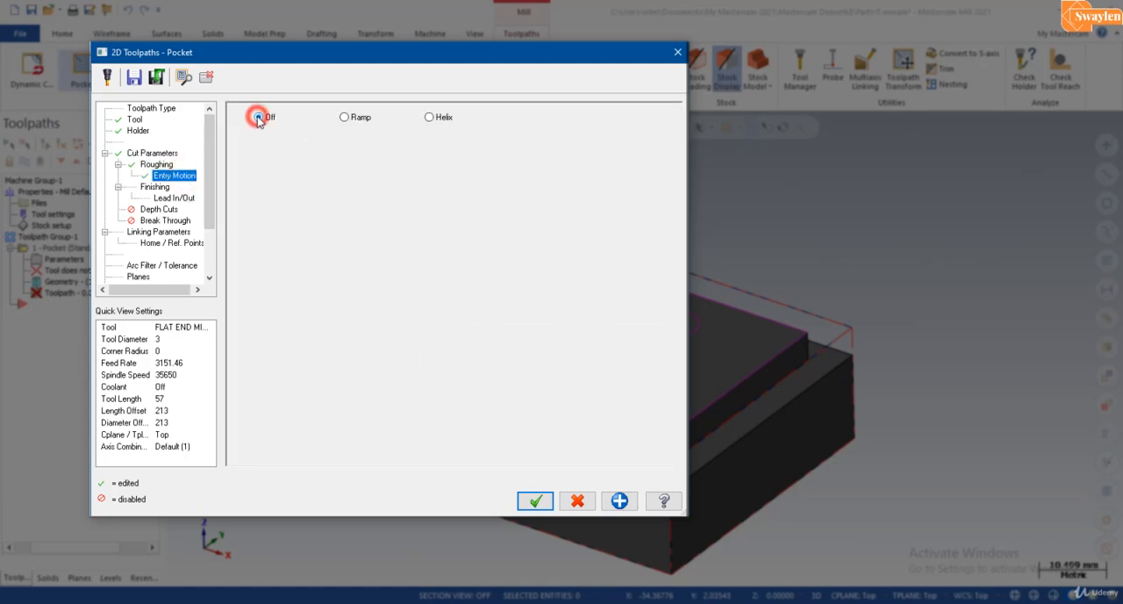
# Step: Set the pocket's finishing to 2 passes with a spacing of 0.5 mm
pyautogui.click(158, 187)
pyautogui.moveTo(267, 160); pyautogui.dragTo(220, 159)
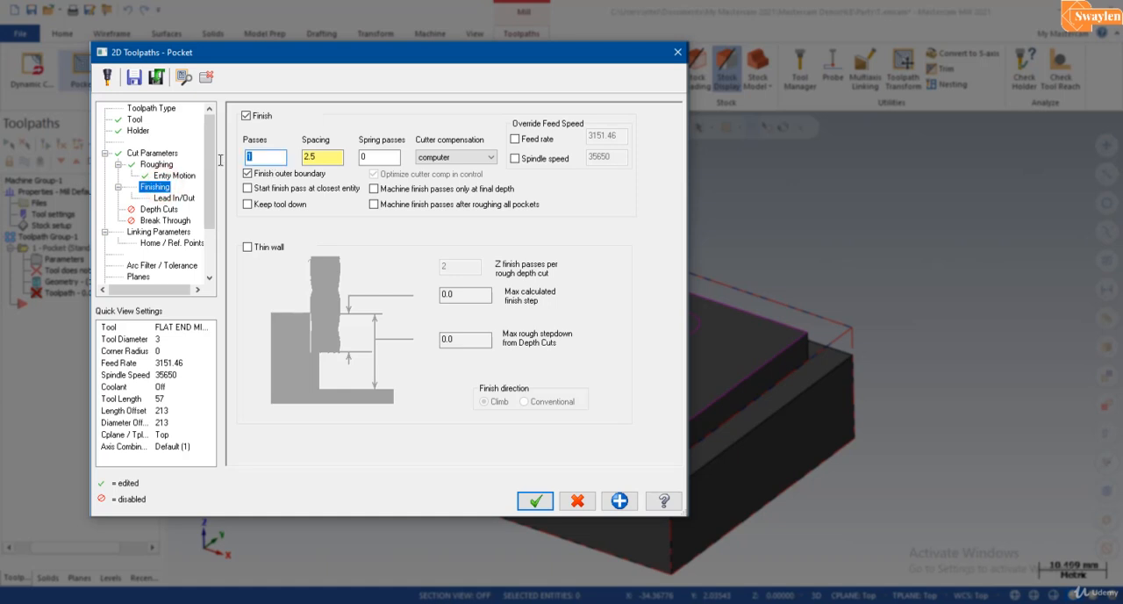
pyautogui.write('2')
pyautogui.press('Tab')
pyautogui.write('0')
# Step: Enable depth cuts with a 0.5 mm maximum rough step, 5 finish cuts and a 0.2 mm finish step
pyautogui.click(163, 210)
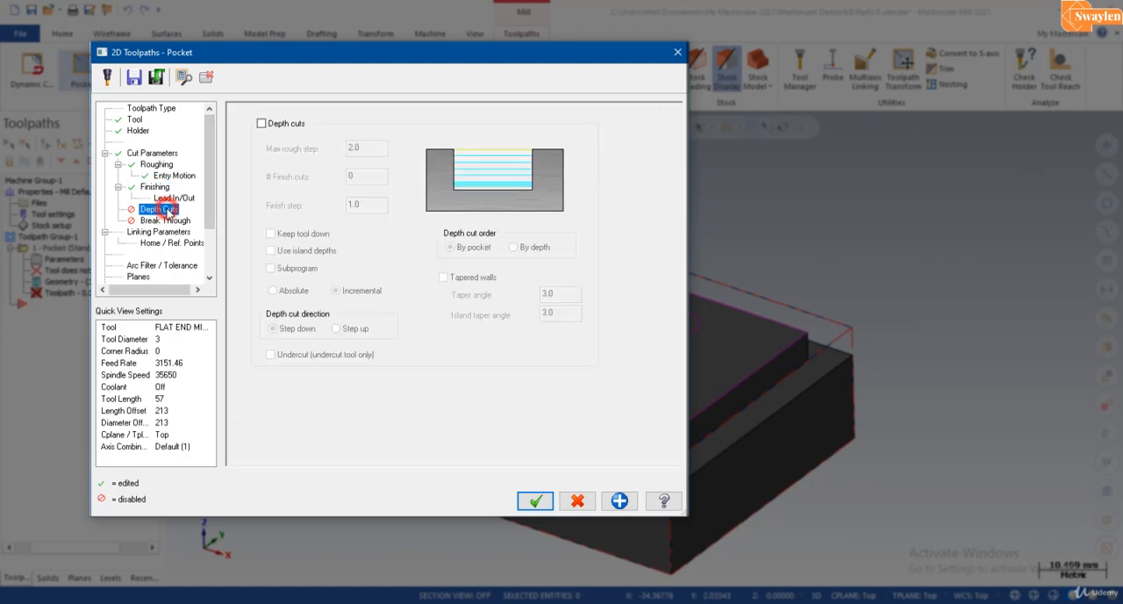
pyautogui.click(267, 125)
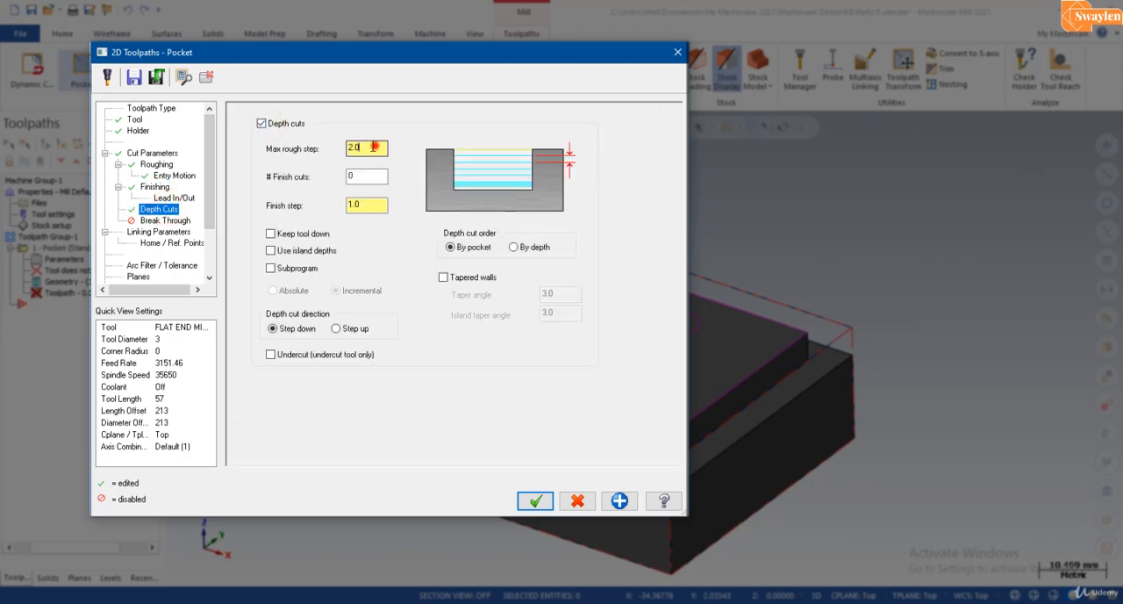
pyautogui.doubleClick(372, 148)
pyautogui.doubleClick(358, 176)
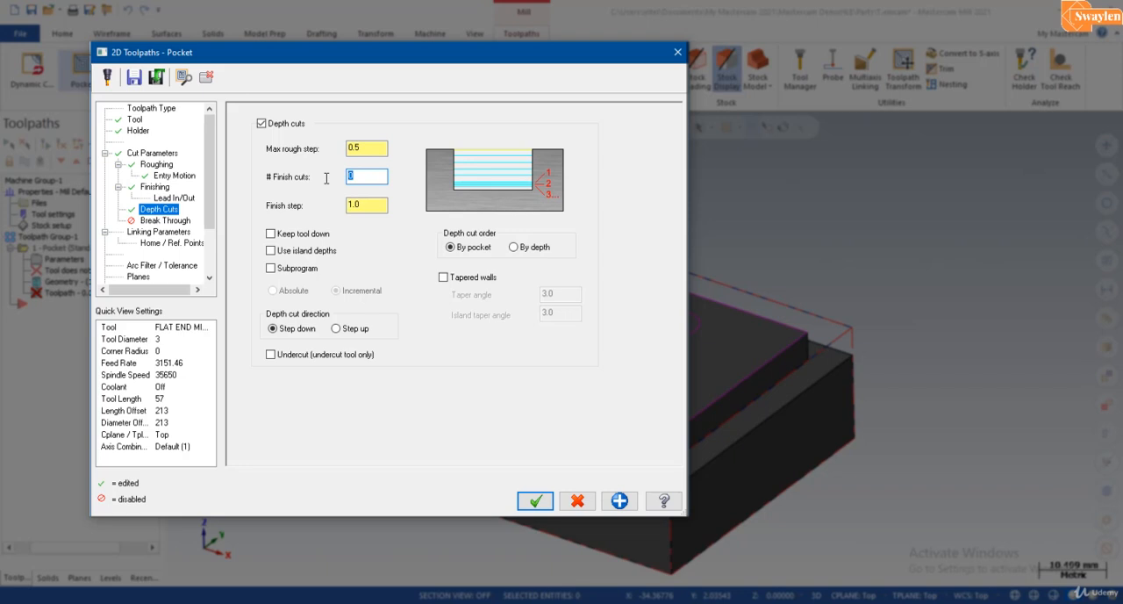
pyautogui.write('5')
pyautogui.doubleClick(361, 204)
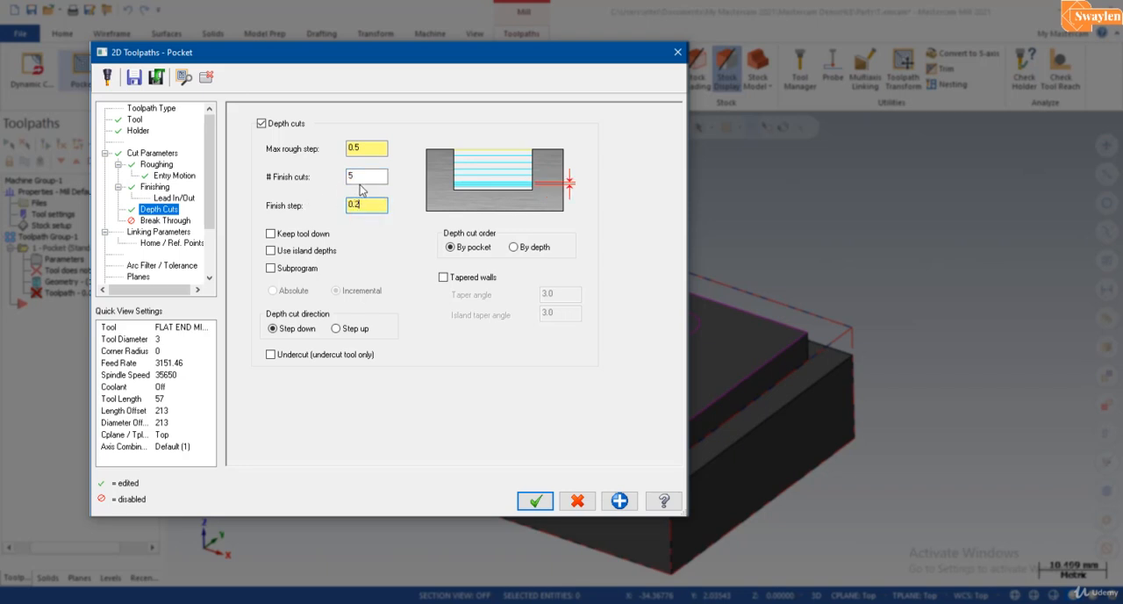
pyautogui.click(363, 178)
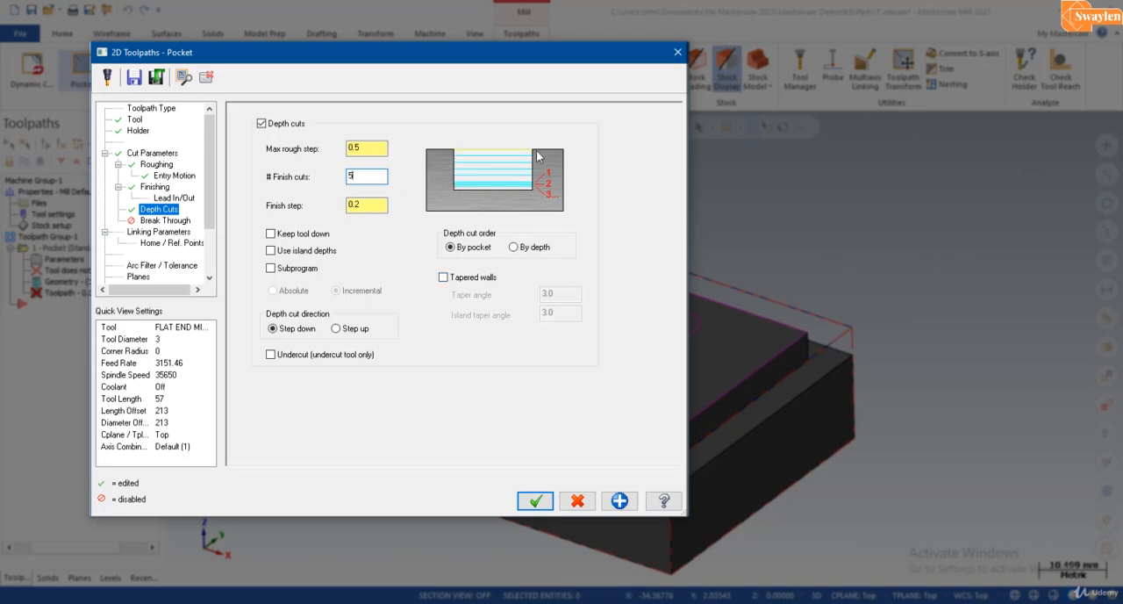
# Step: Enable tapered walls for the depth cuts, with taper angle and island taper angle both set to 15 degrees
pyautogui.click(444, 277)
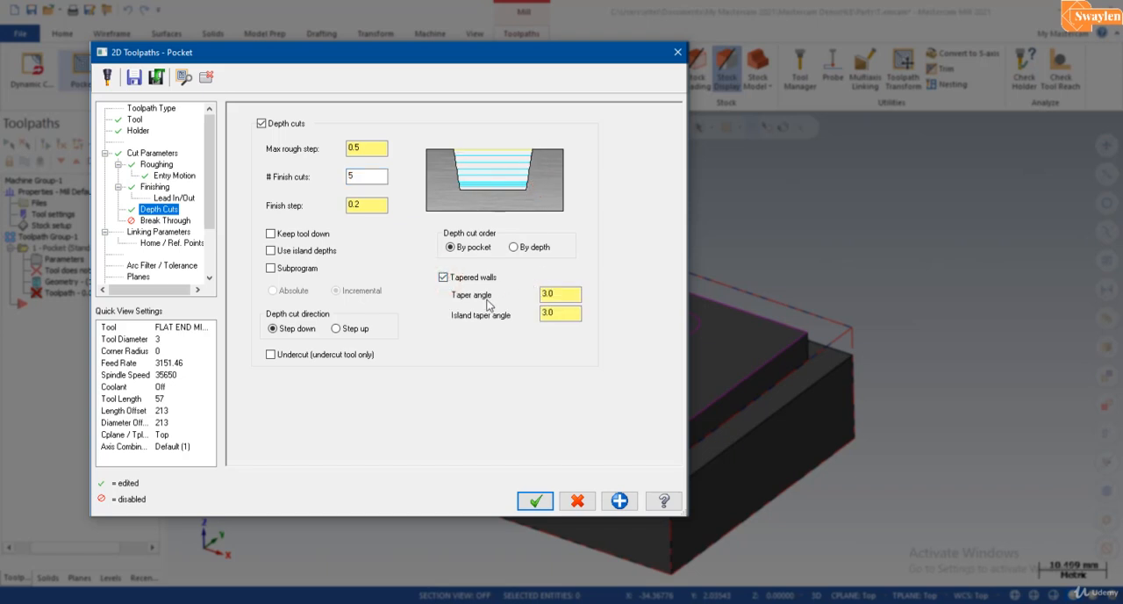
pyautogui.doubleClick(563, 297)
pyautogui.write('15')
pyautogui.doubleClick(561, 313)
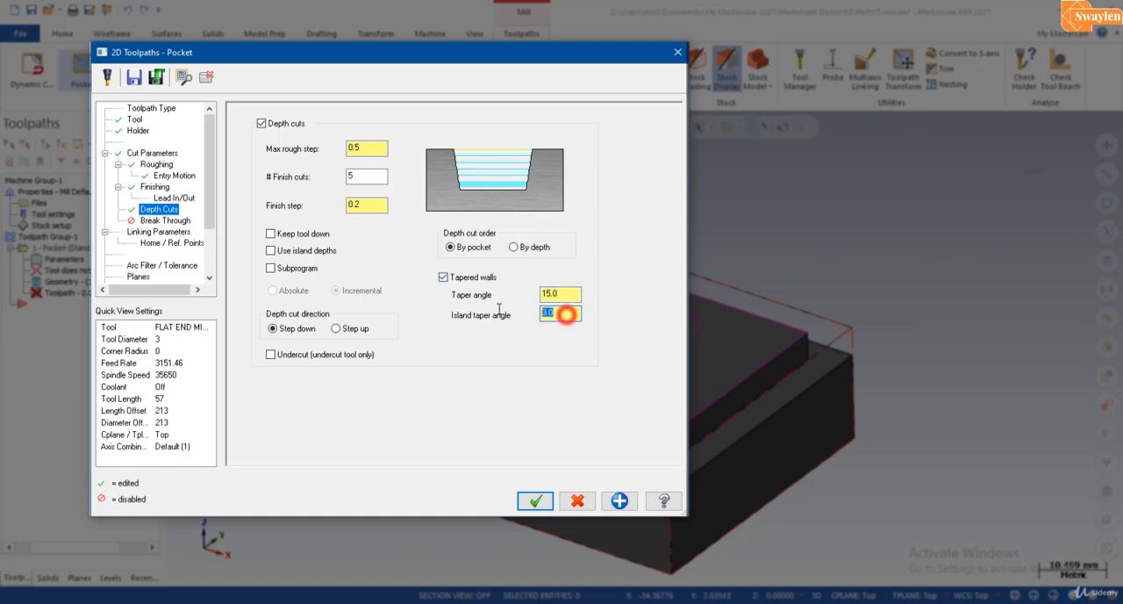
pyautogui.write('15')
pyautogui.click(562, 295)
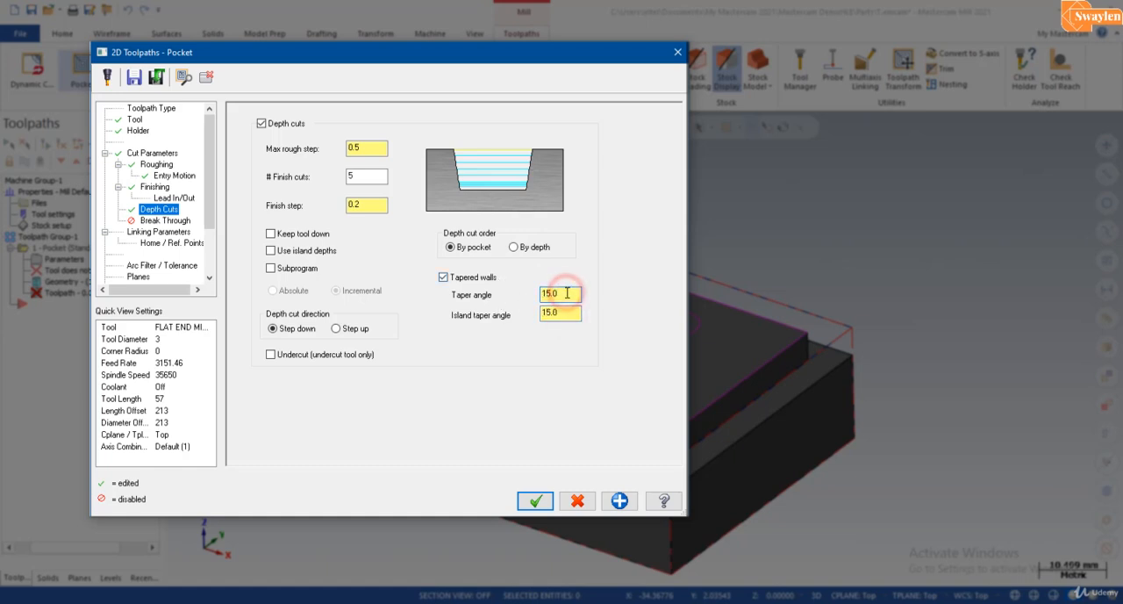
# Step: Take the top of stock from the pocket's upper edge and the -5.0 incremental depth from its floor, and generate the toolpath
pyautogui.click(158, 232)
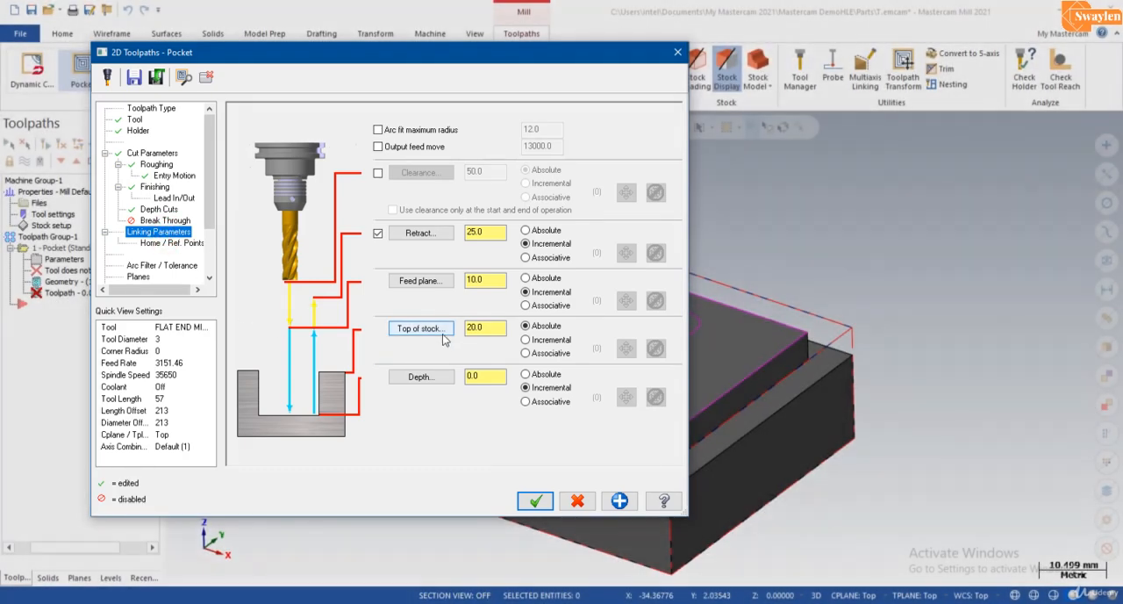
pyautogui.click(442, 332)
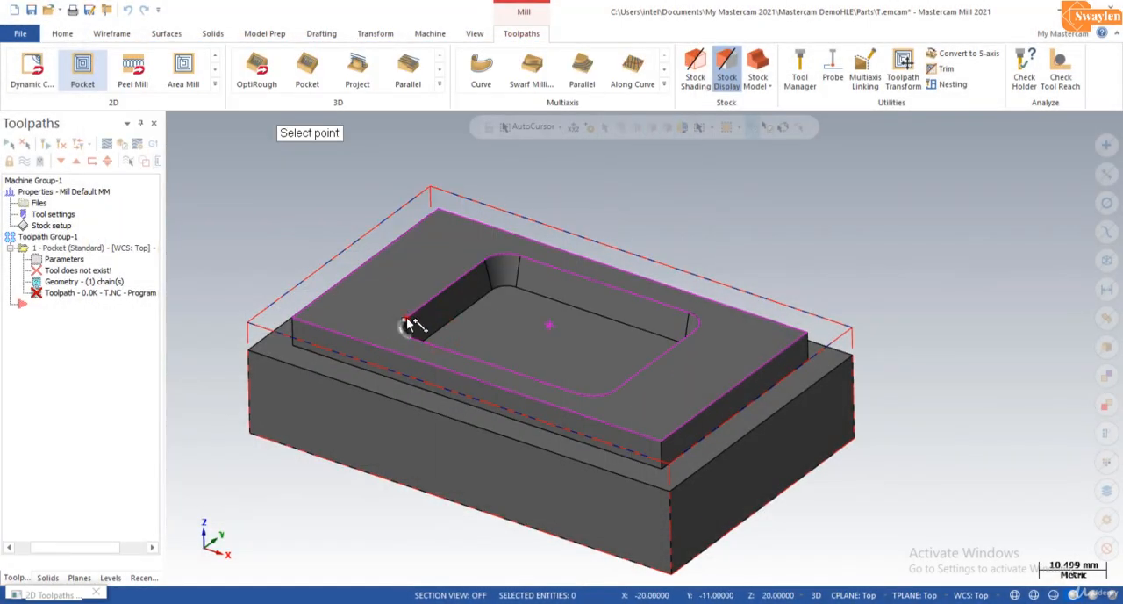
pyautogui.click(404, 323)
pyautogui.click(425, 377)
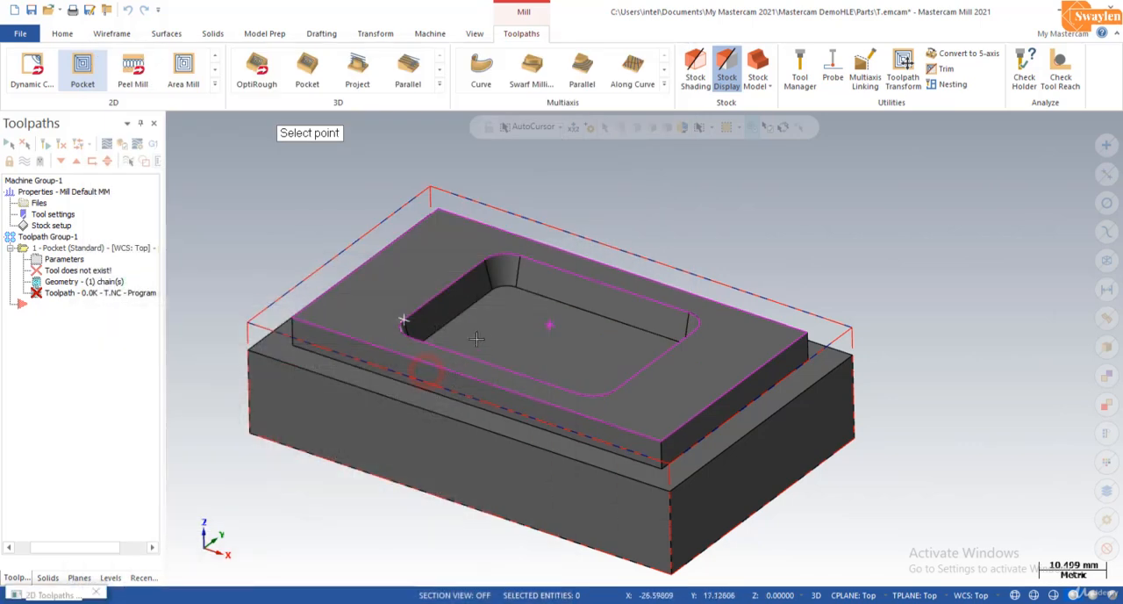
pyautogui.click(504, 296)
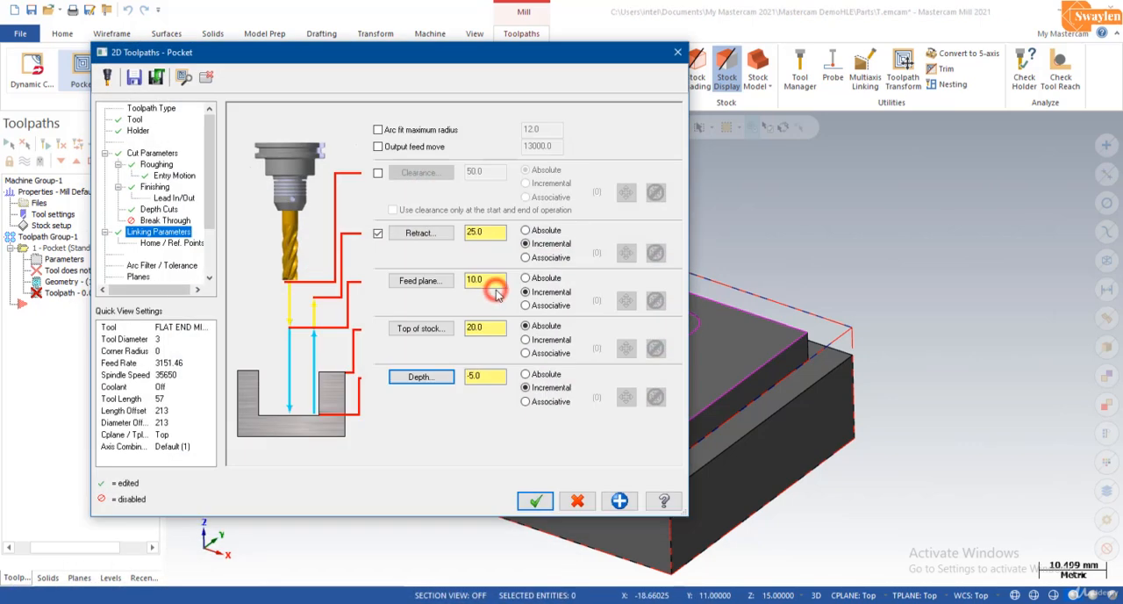
pyautogui.click(533, 503)
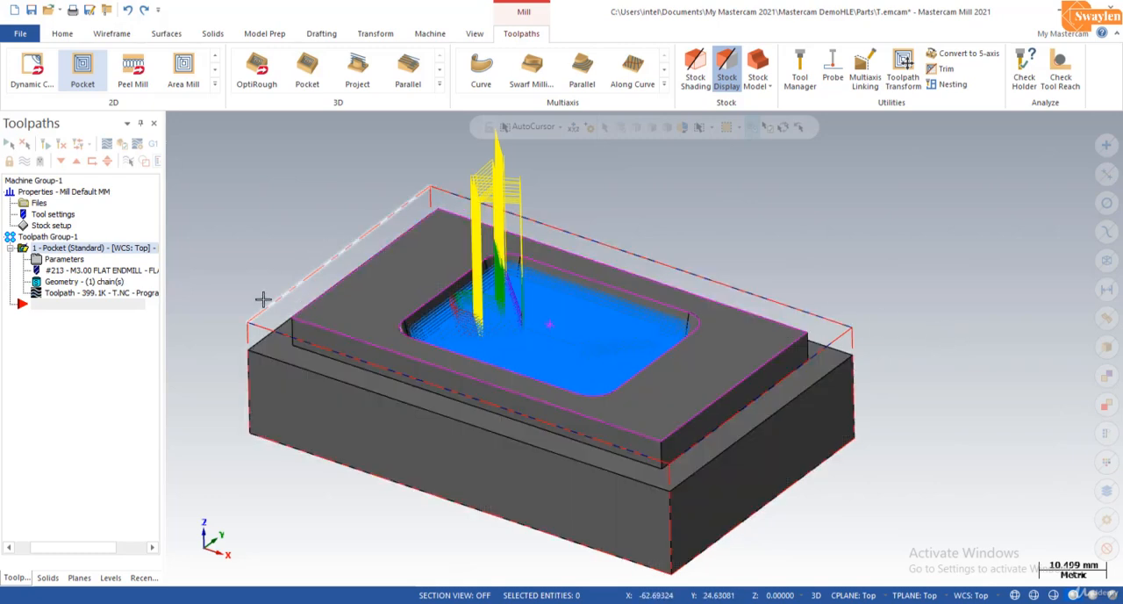
# Step: Create a second 2D Pocket toolpath using the outer loop of the perimeter step face as its chain
pyautogui.click(87, 74)
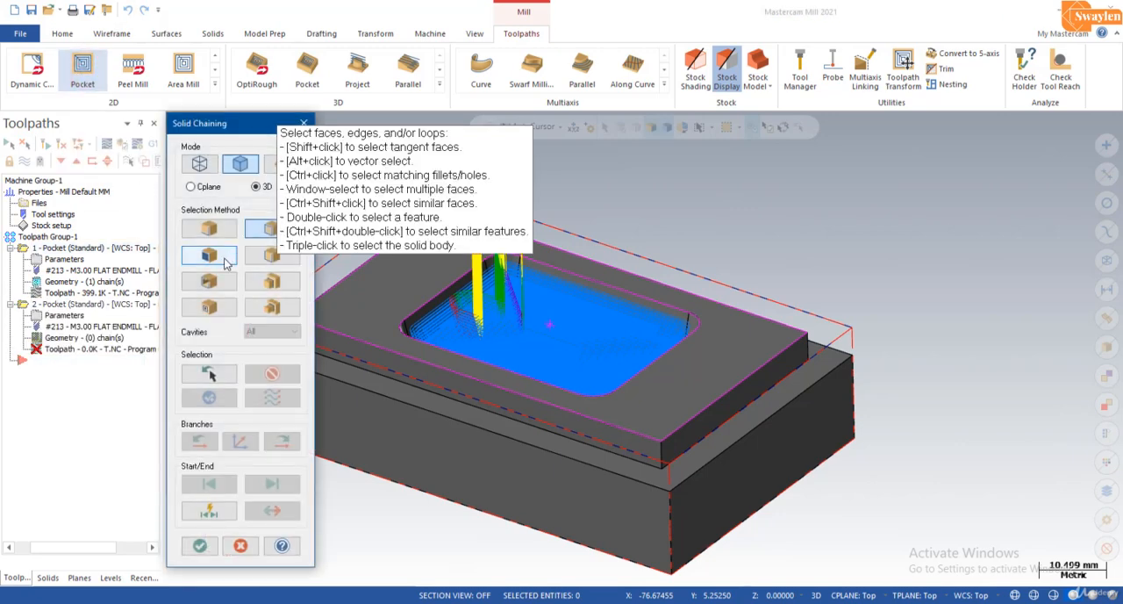
pyautogui.click(220, 254)
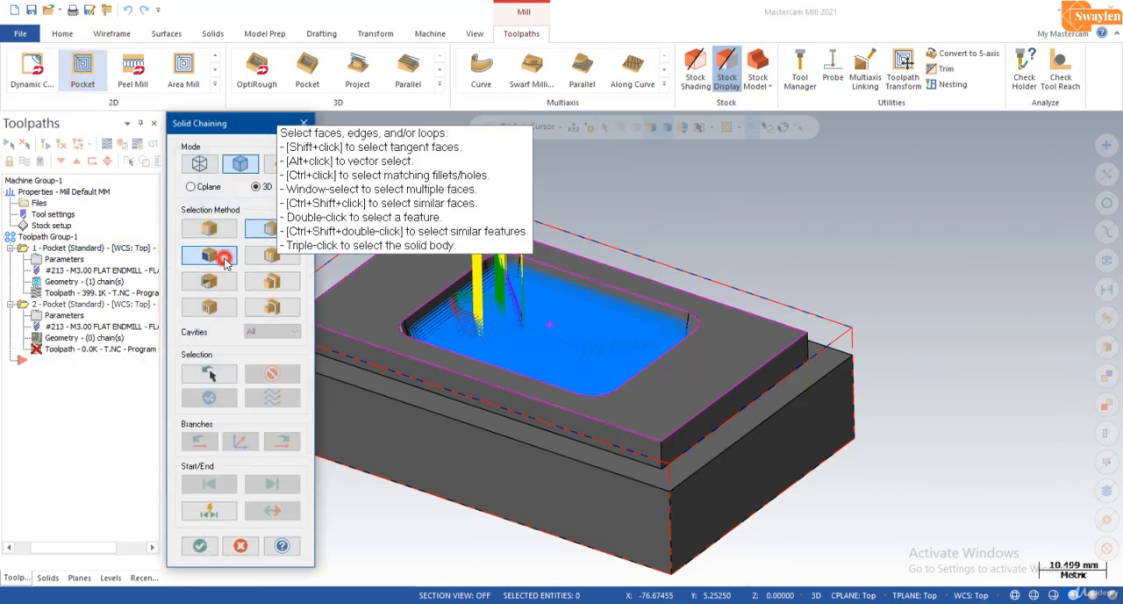
pyautogui.click(375, 387)
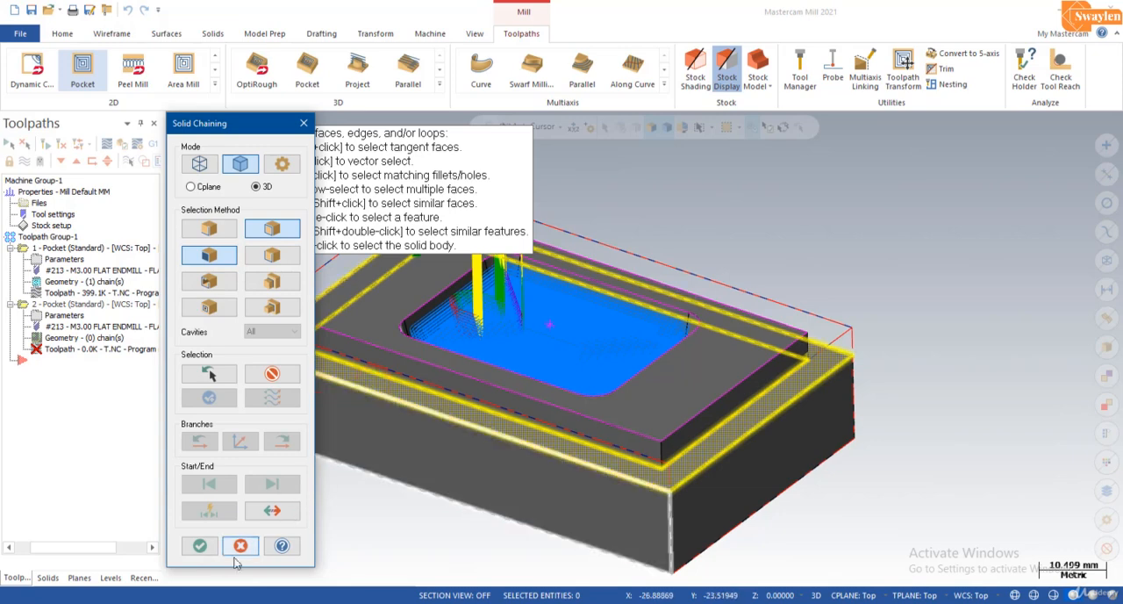
pyautogui.click(200, 546)
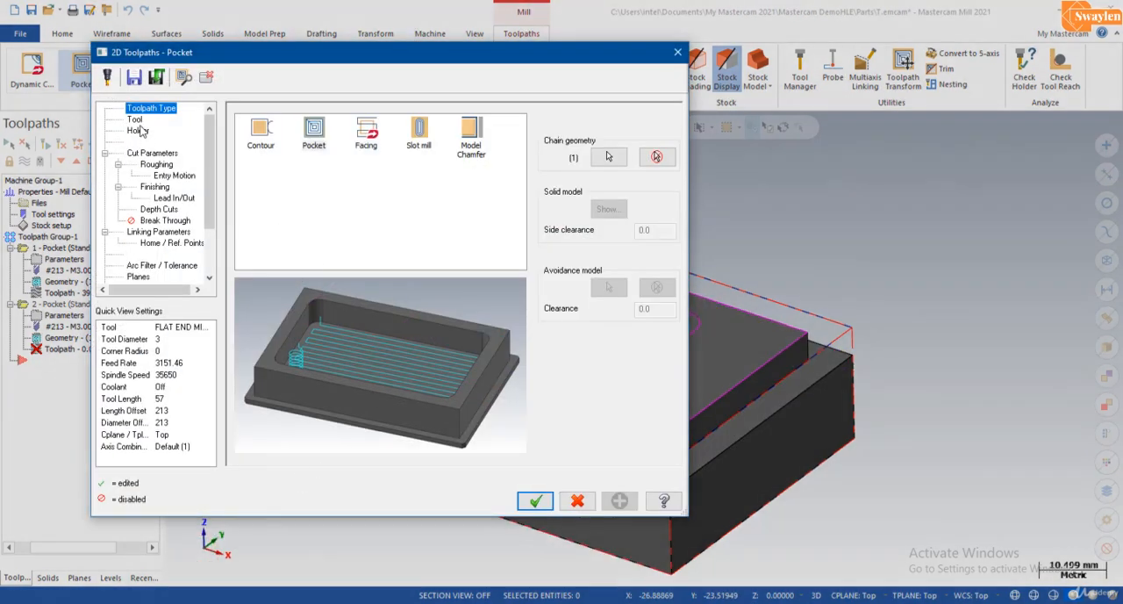
# Step: Keep the 3 mm flat end mill and its holder for the second pocket, with 0.0 stock to leave on walls and floors
pyautogui.click(137, 120)
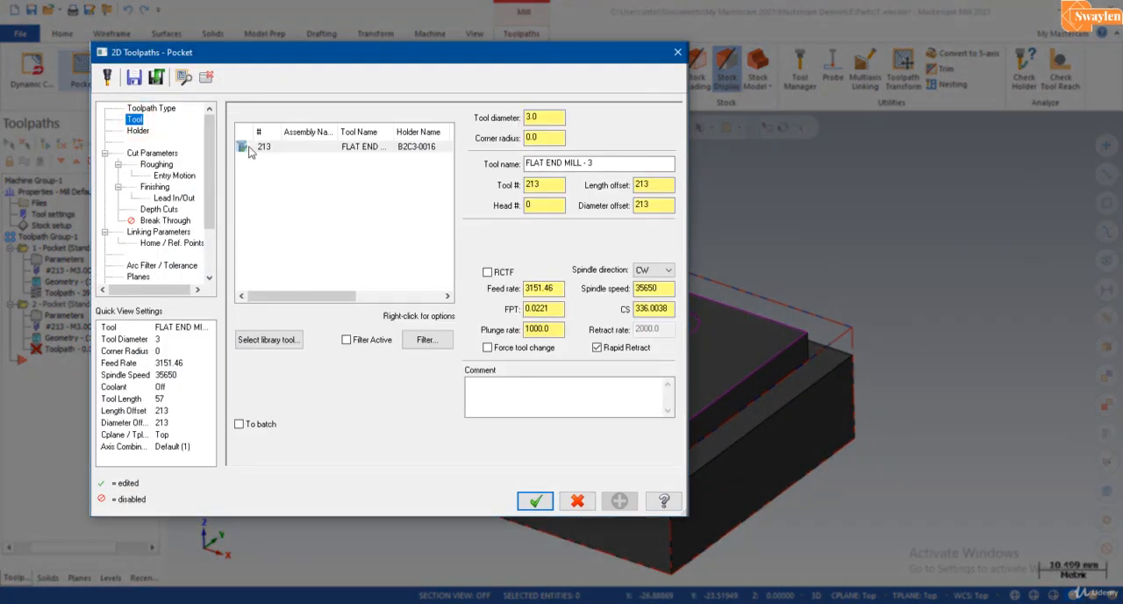
pyautogui.click(139, 131)
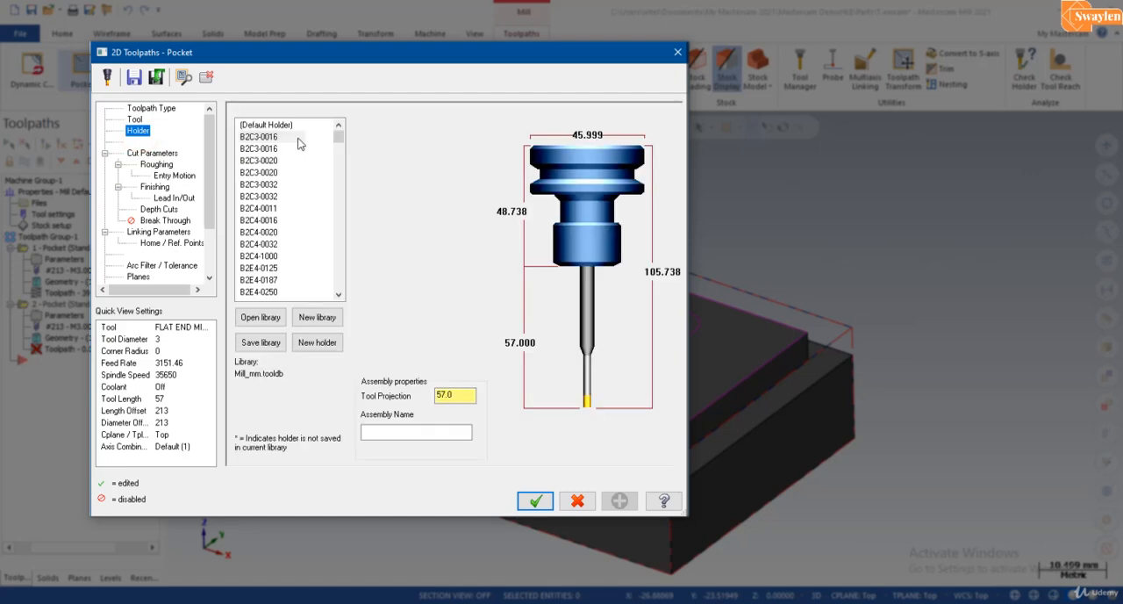
pyautogui.click(171, 155)
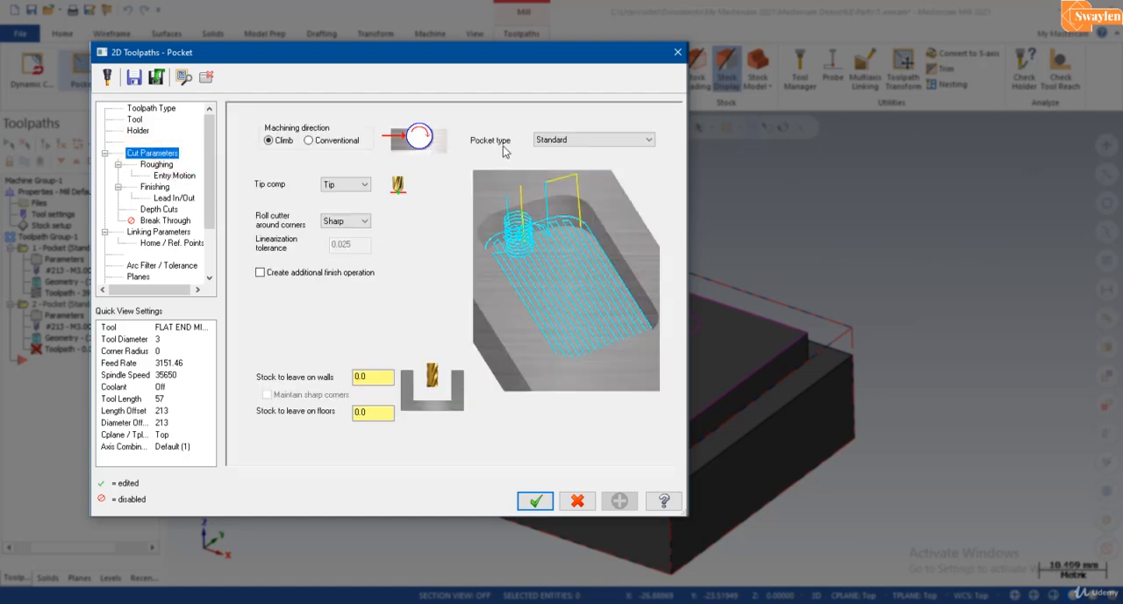
pyautogui.click(373, 416)
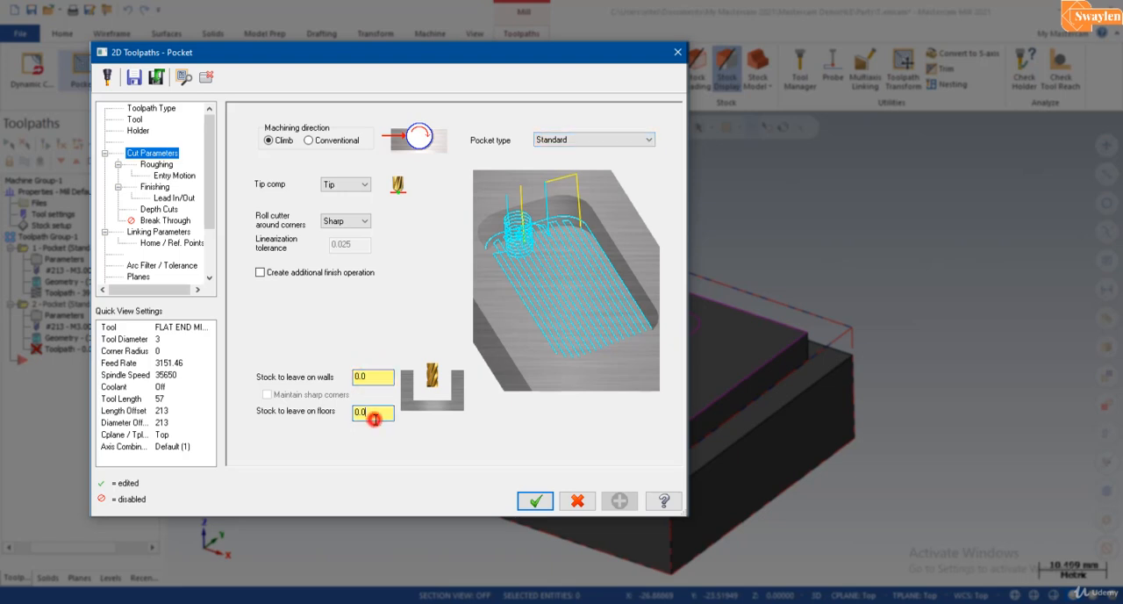
# Step: Use Parallel Spiral roughing with a 1.0 mm stepover distance, and set 2 finish passes with 0.5 mm spacing
pyautogui.click(158, 166)
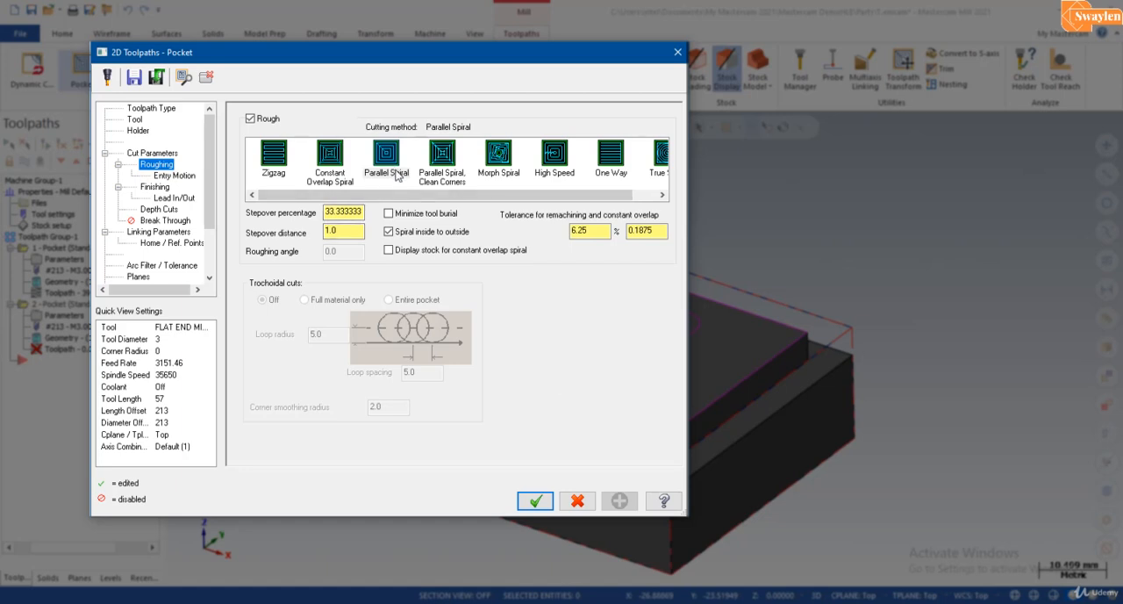
pyautogui.click(339, 232)
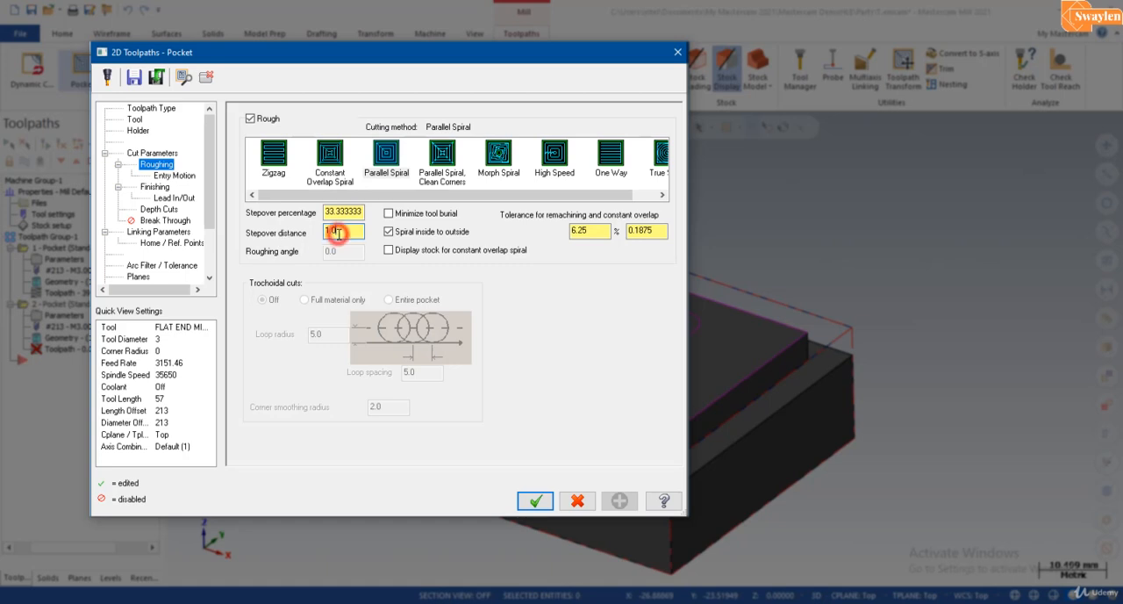
pyautogui.click(180, 176)
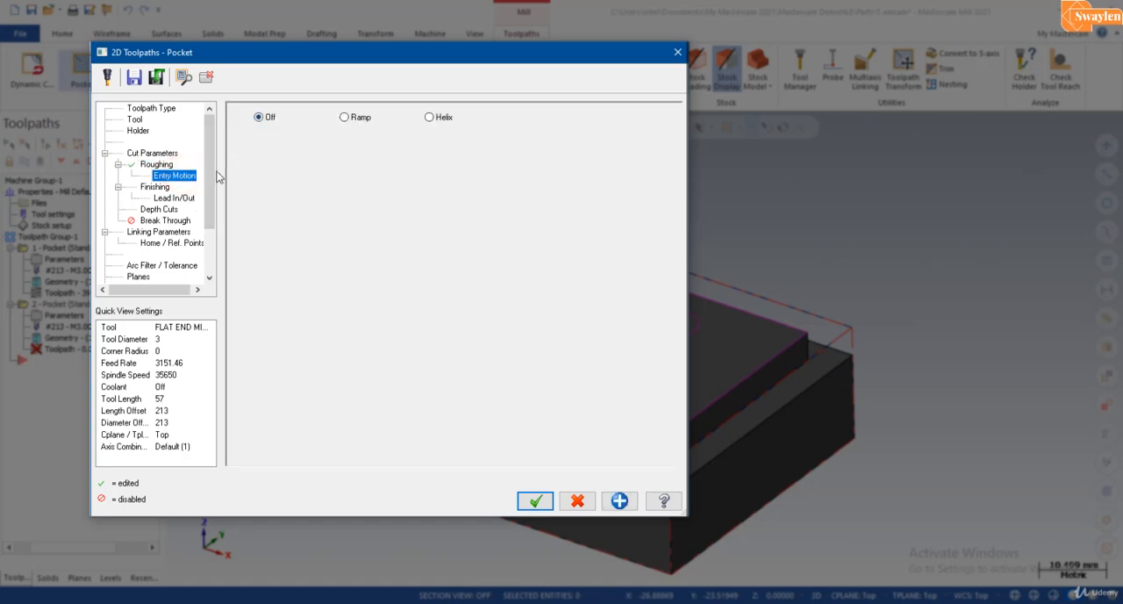
pyautogui.click(154, 186)
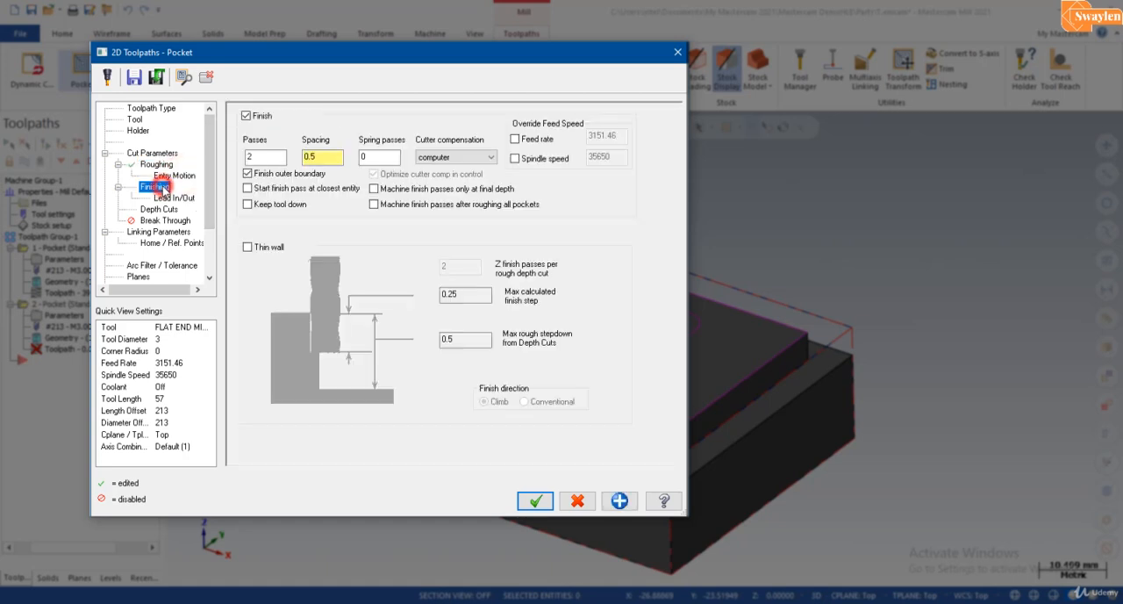
pyautogui.click(276, 156)
pyautogui.write('2')
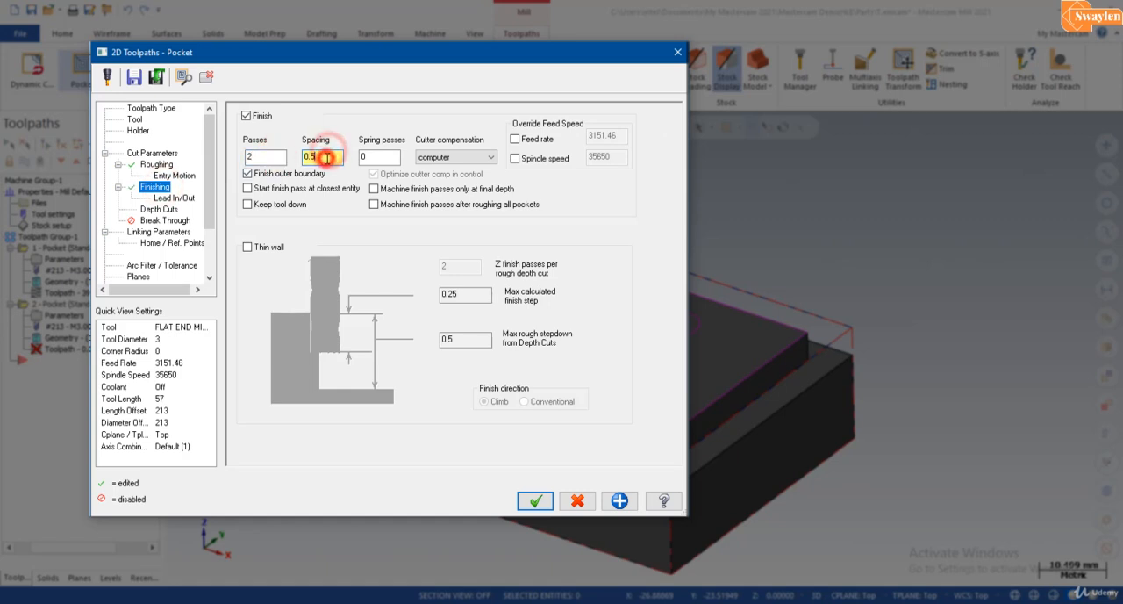
# Step: Set the second pocket's depth cuts to a 1.0 mm maximum rough step, 2 finish cuts and a 0.5 mm finish step
pyautogui.click(167, 210)
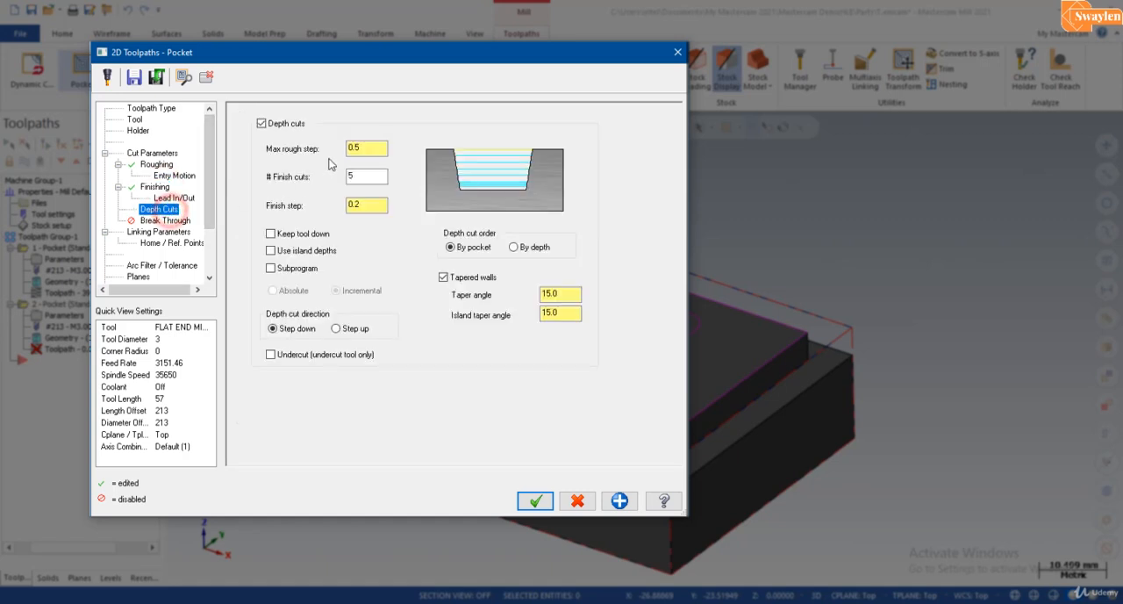
pyautogui.click(367, 148)
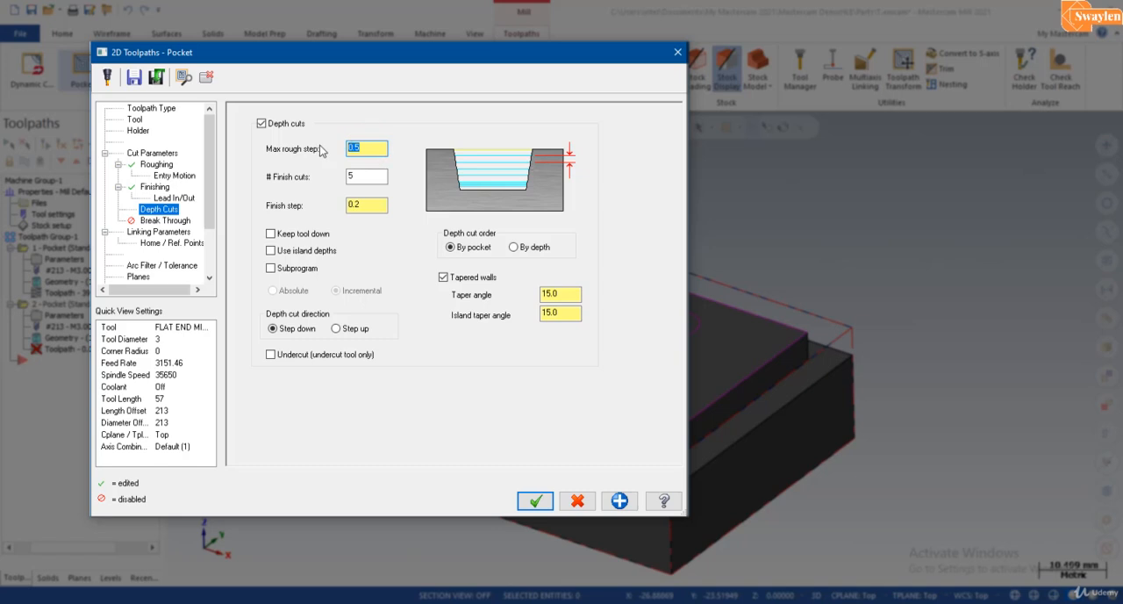
pyautogui.write('1')
pyautogui.click(371, 175)
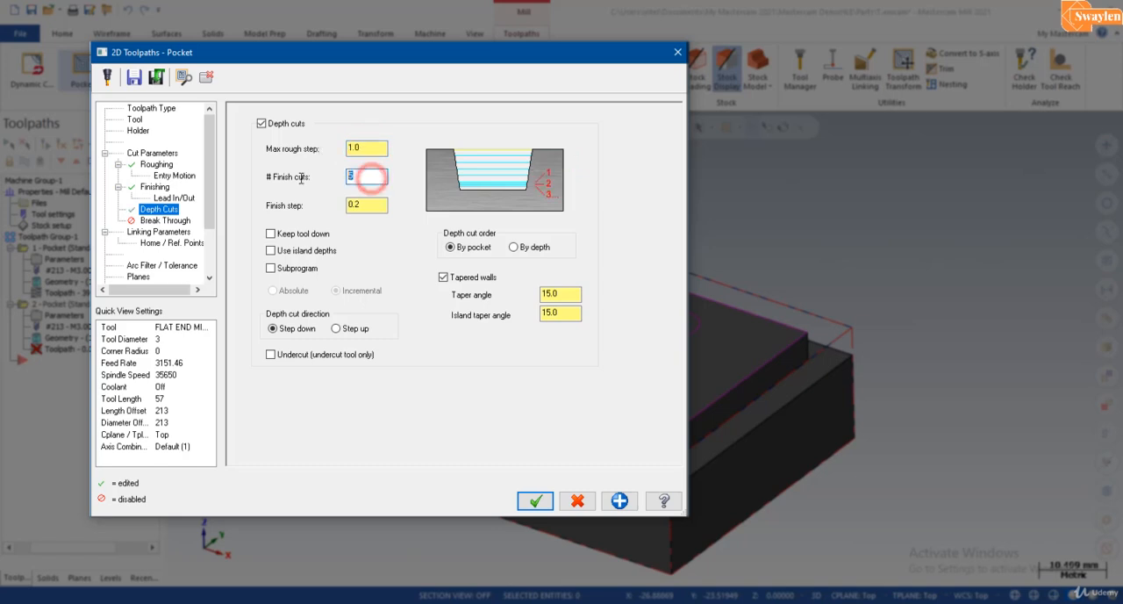
pyautogui.write('2')
pyautogui.click(372, 206)
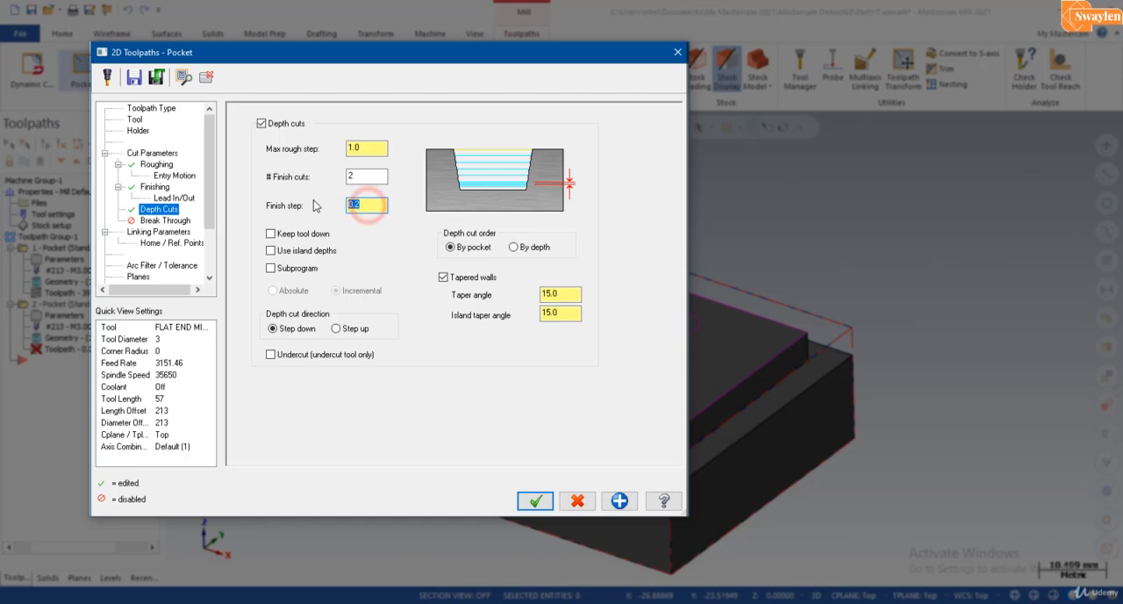
pyautogui.click(358, 175)
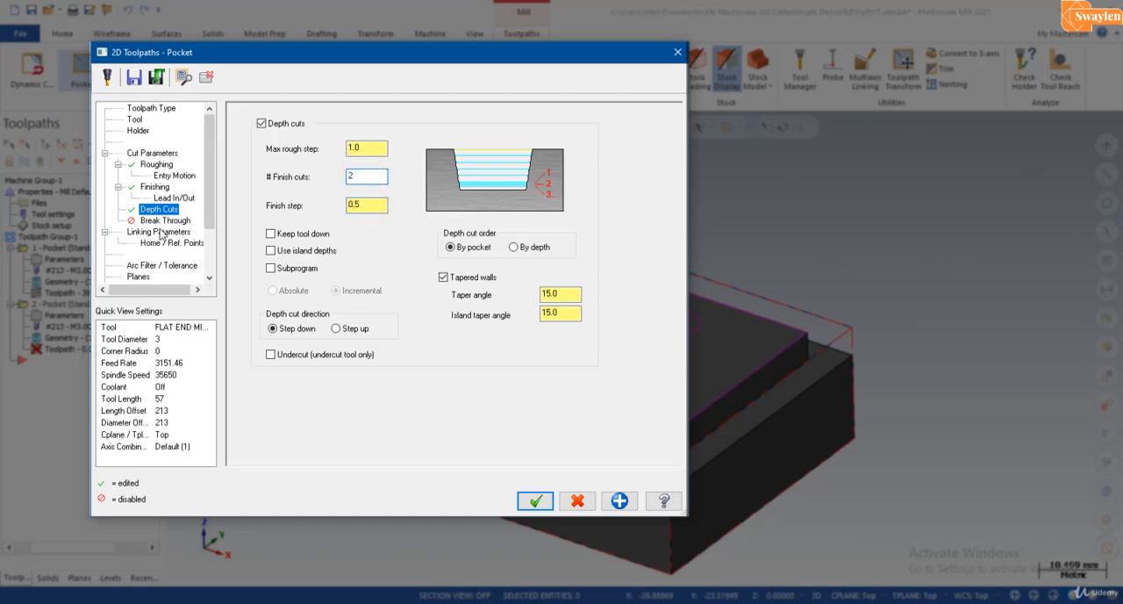
# Step: Take the 20.0 top of stock from the raised face's corner and the incremental depth from the ledge's outer corner, and generate the toolpath
pyautogui.click(159, 232)
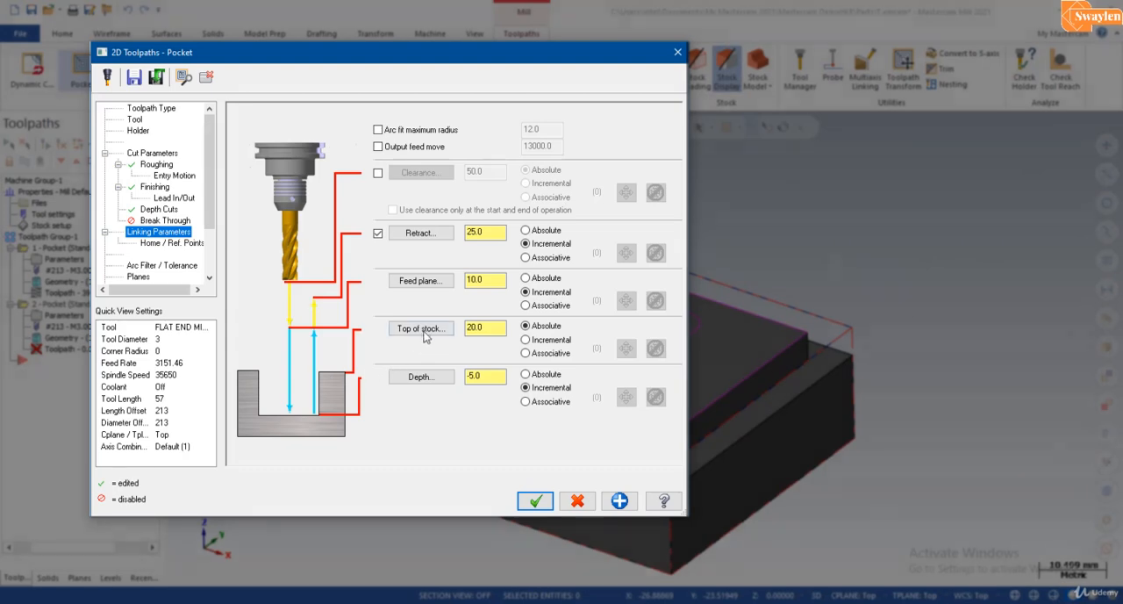
pyautogui.click(421, 328)
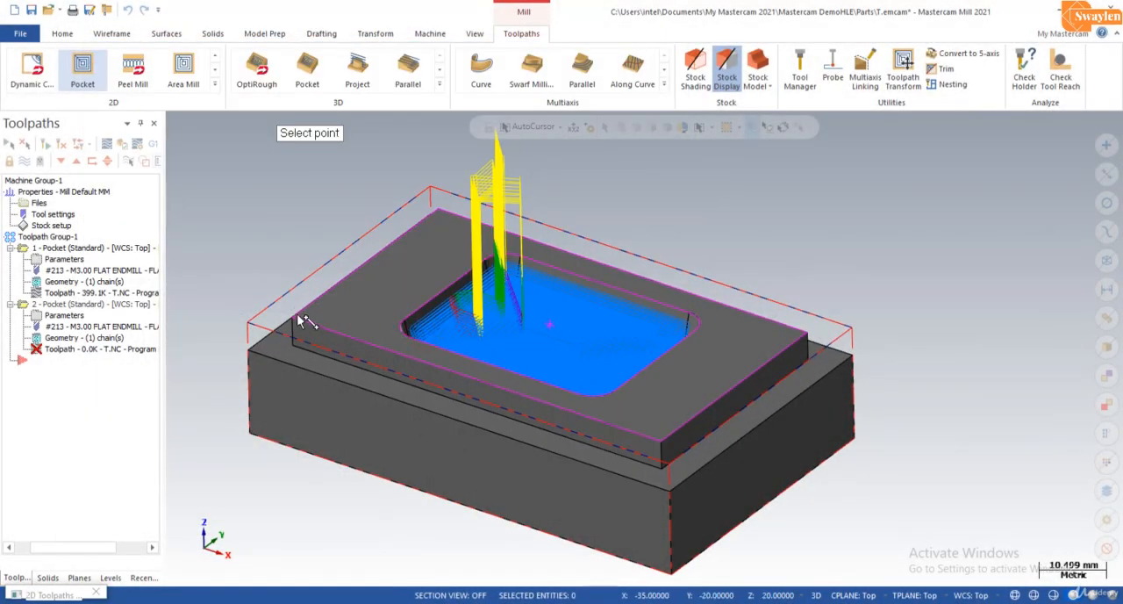
pyautogui.click(298, 317)
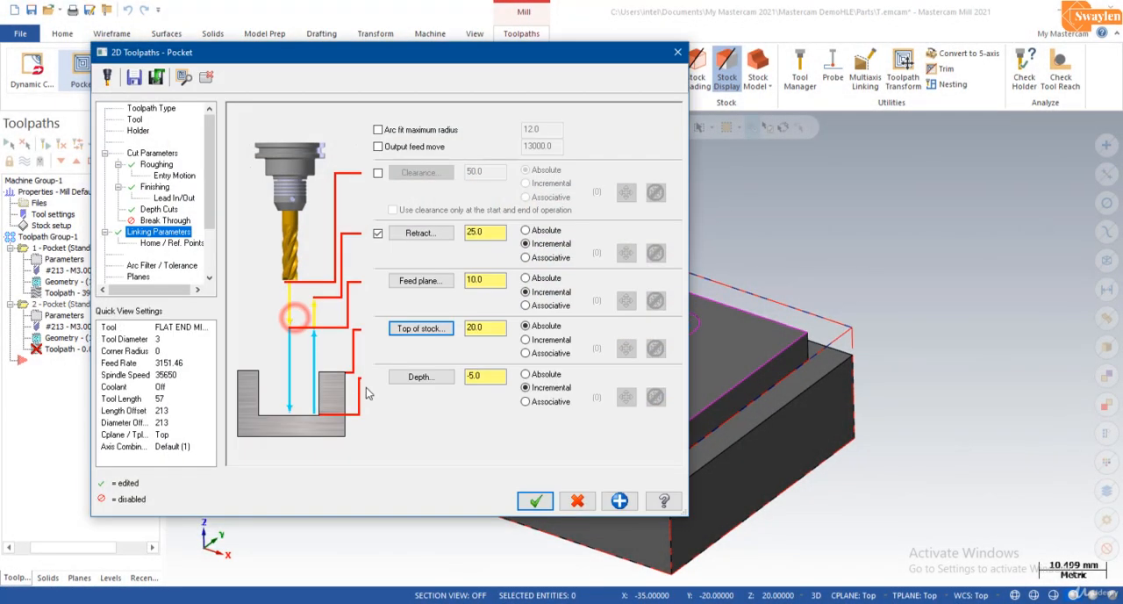
pyautogui.click(422, 376)
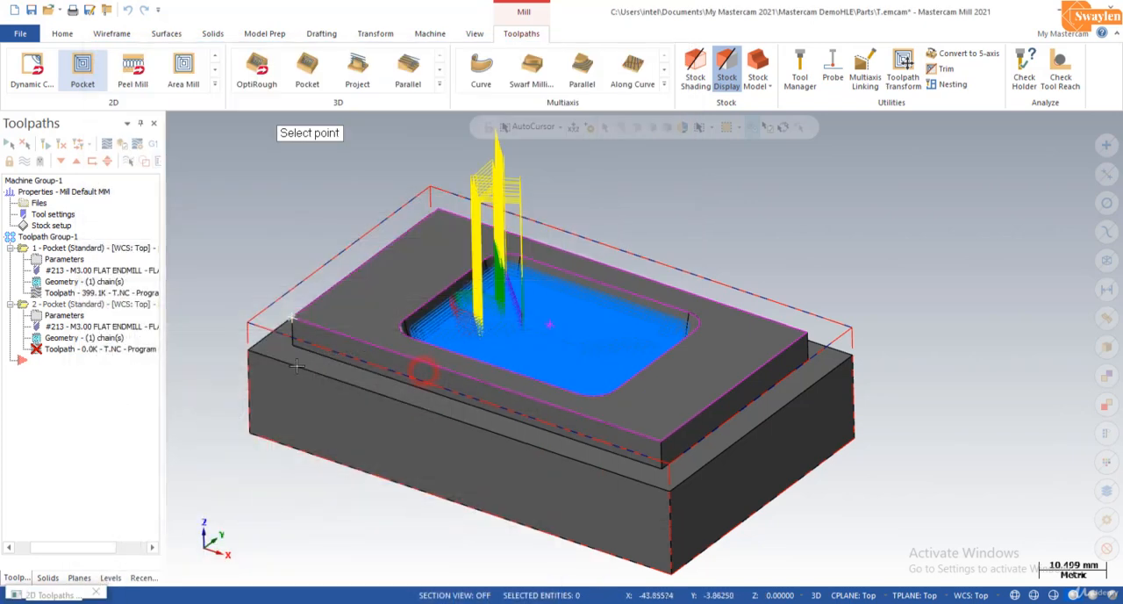
pyautogui.click(254, 351)
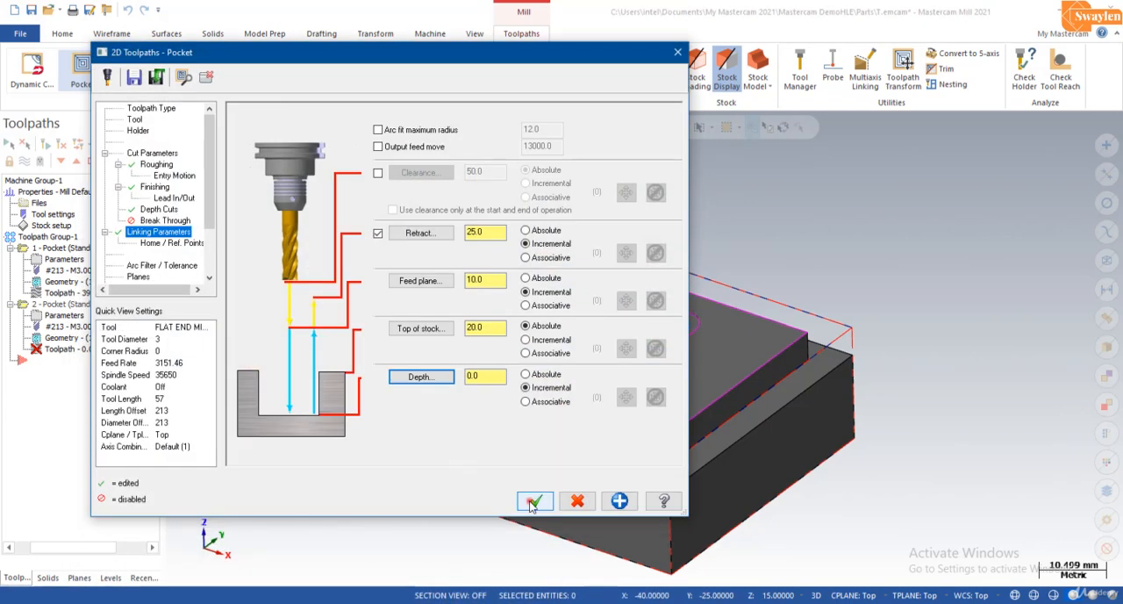
pyautogui.click(532, 498)
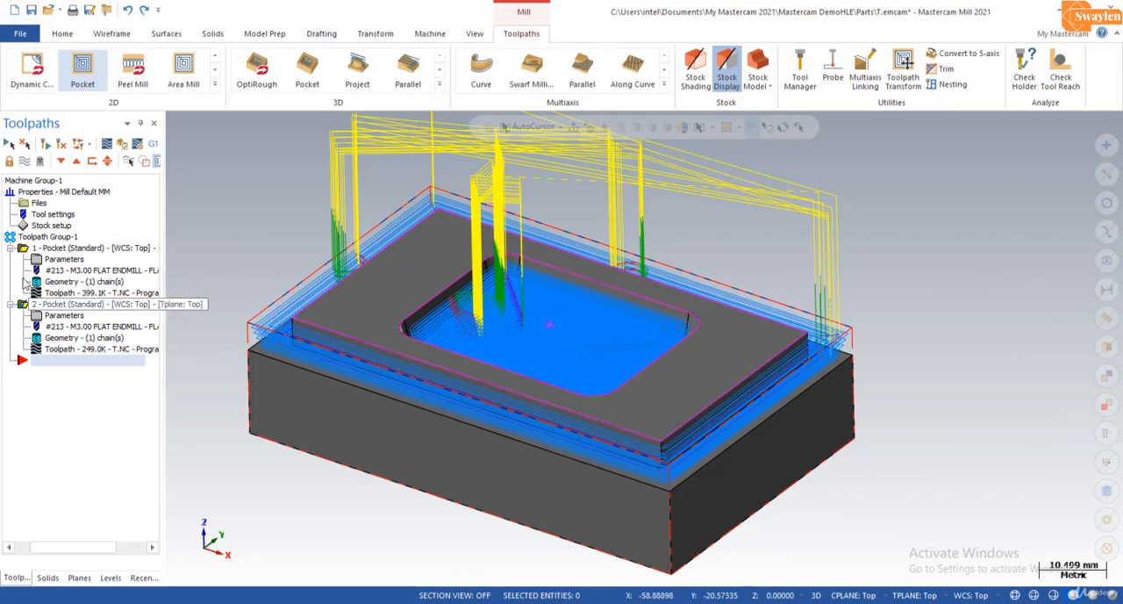
# Step: Verify both pocket toolpaths in the simulator at a slower playback speed, with wireframe and axes hidden
pyautogui.click(122, 146)
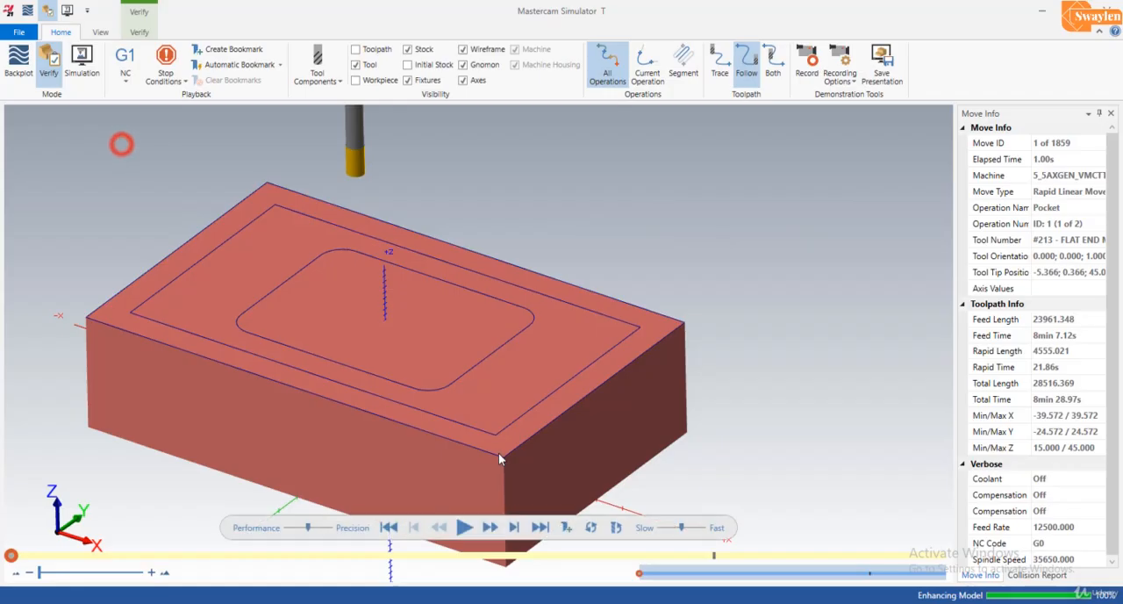
pyautogui.click(485, 52)
pyautogui.click(469, 80)
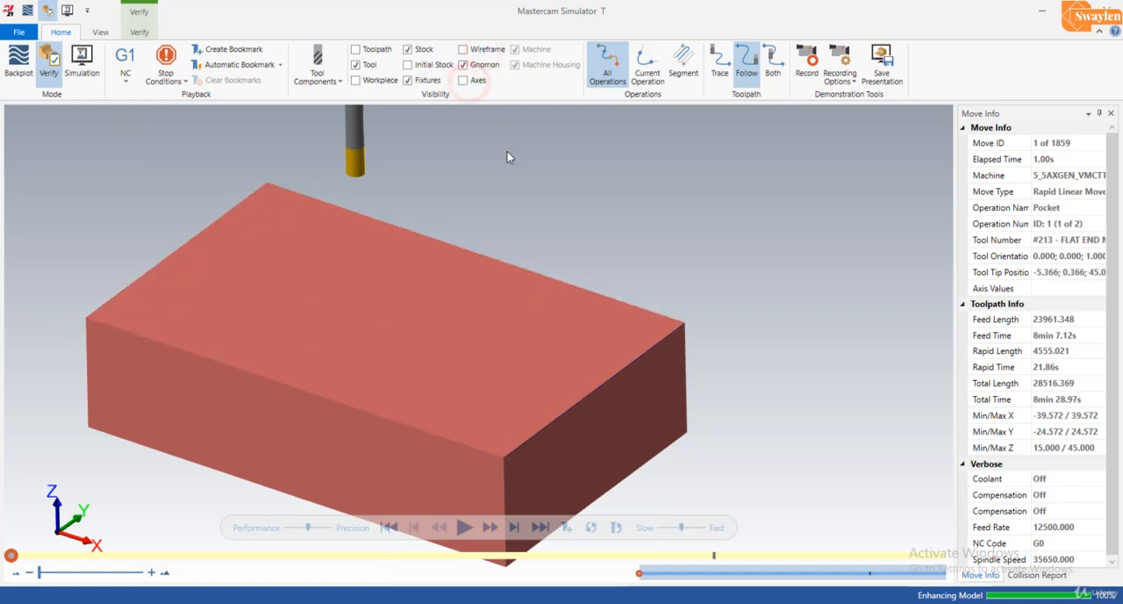
pyautogui.scroll(-2, 486, 220)
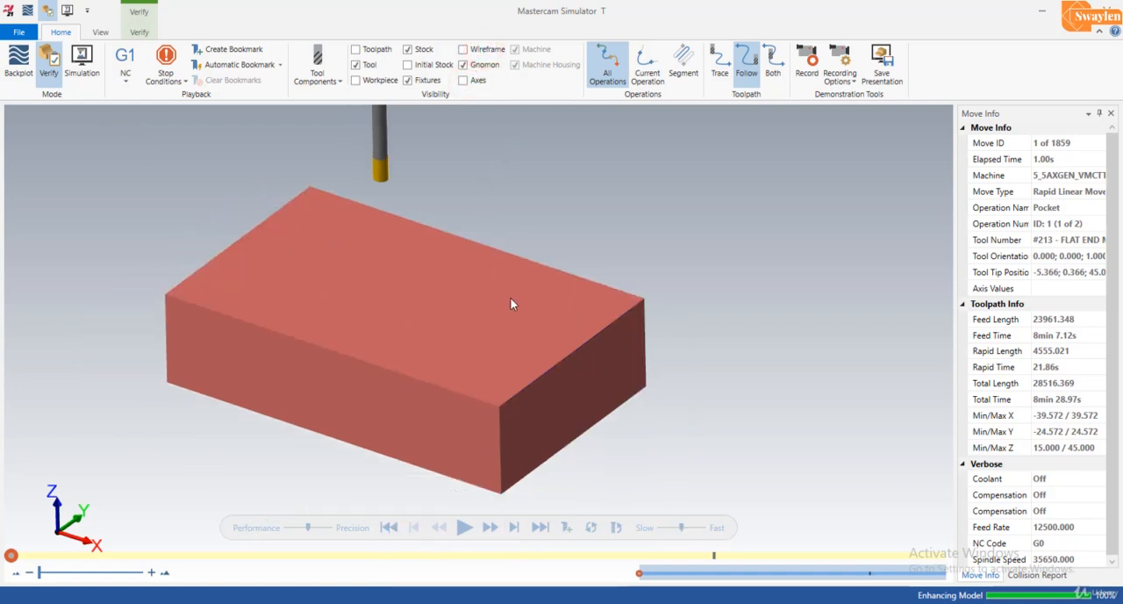
pyautogui.click(672, 528)
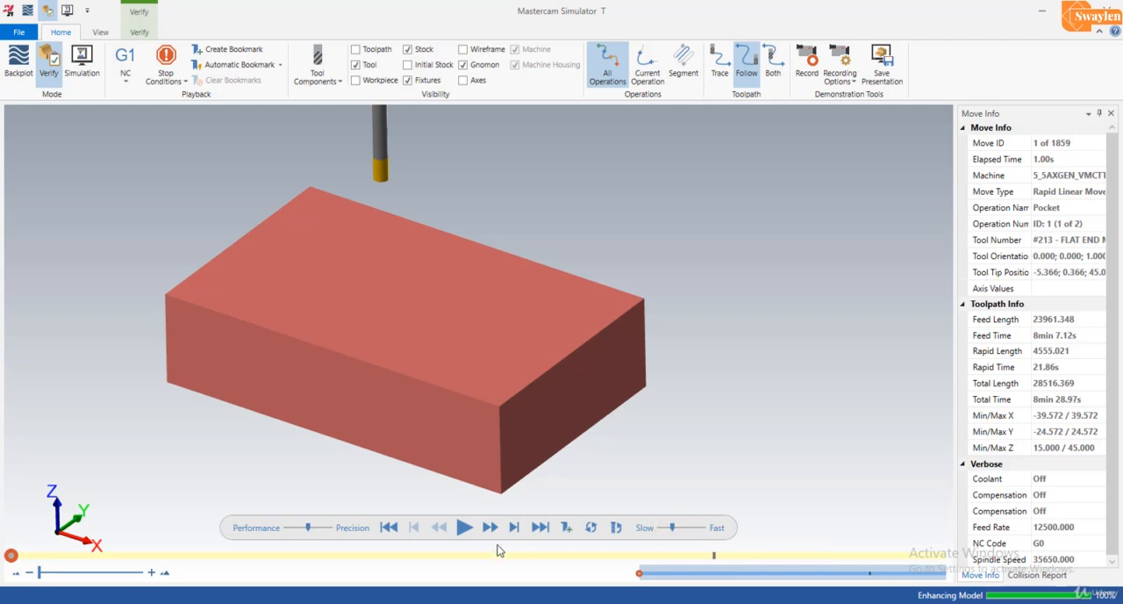
pyautogui.click(465, 529)
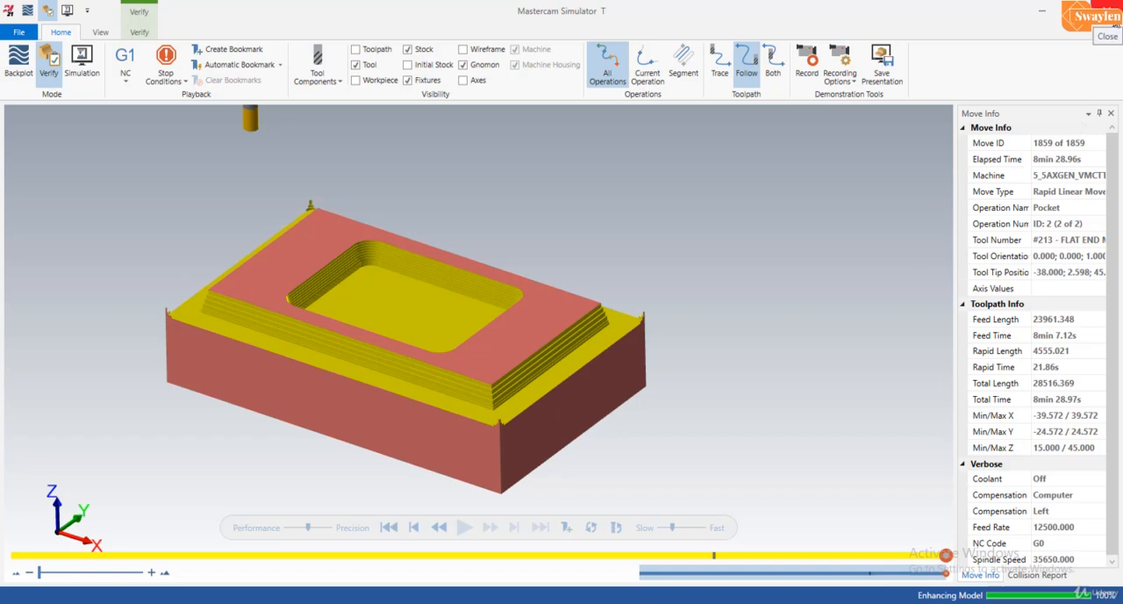
pyautogui.click(1109, 11)
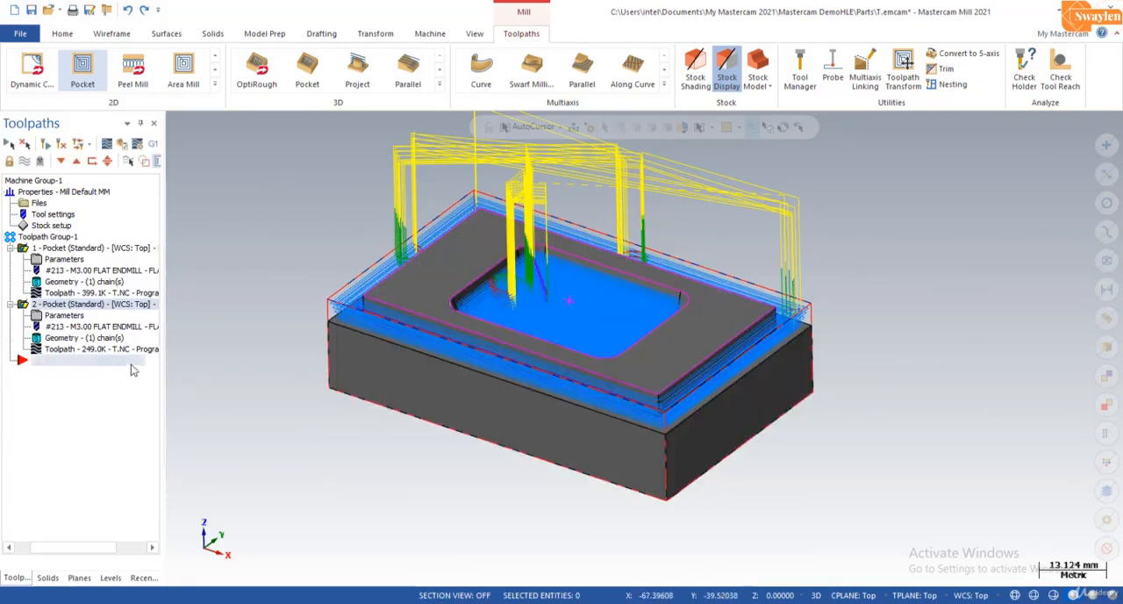
# Step: Disable tapered walls in the depth cuts of the second pocket toolpath and regenerate it
pyautogui.click(68, 318)
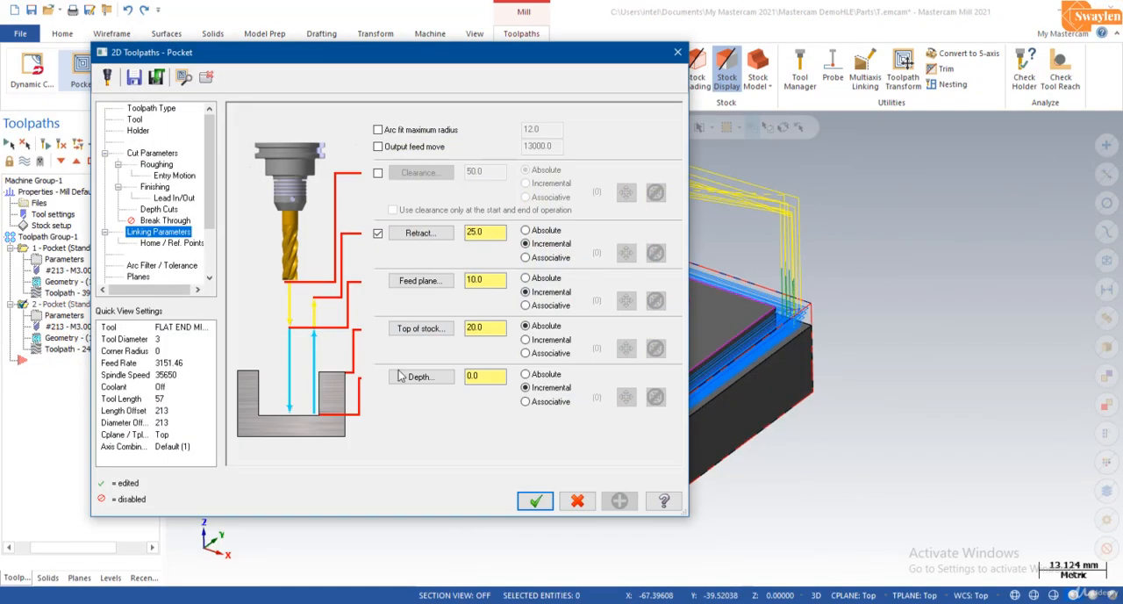
pyautogui.click(161, 210)
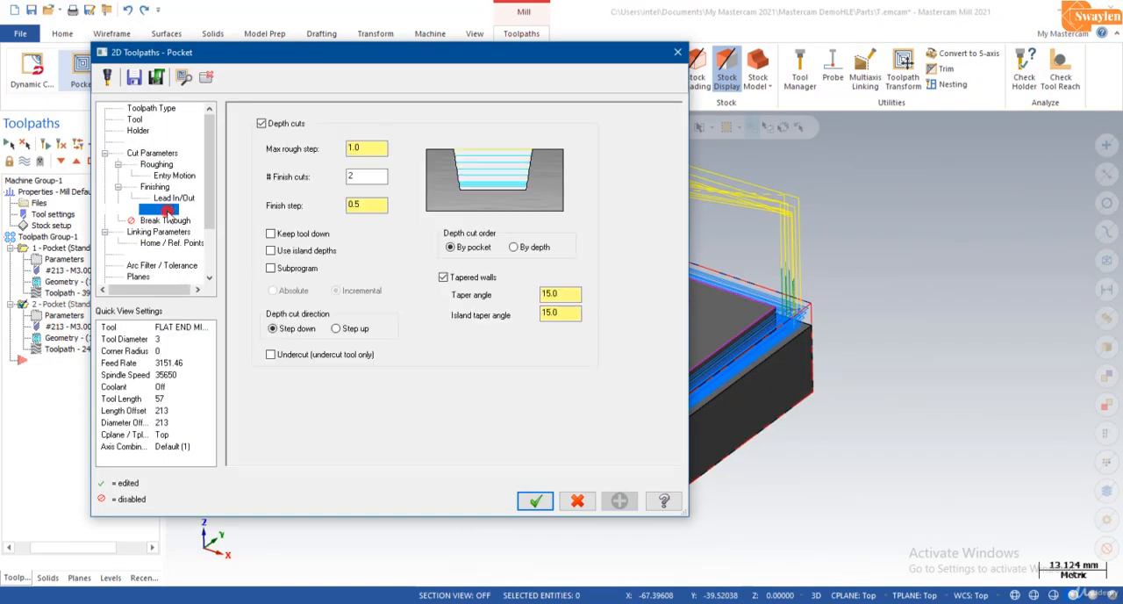
pyautogui.click(443, 277)
pyautogui.click(535, 500)
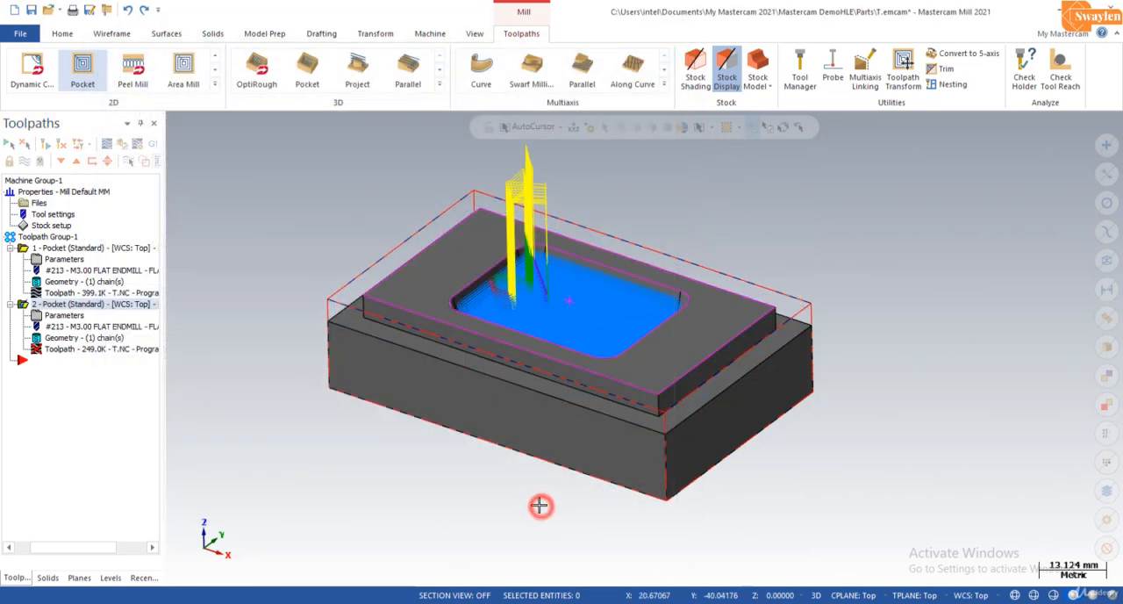
pyautogui.click(46, 146)
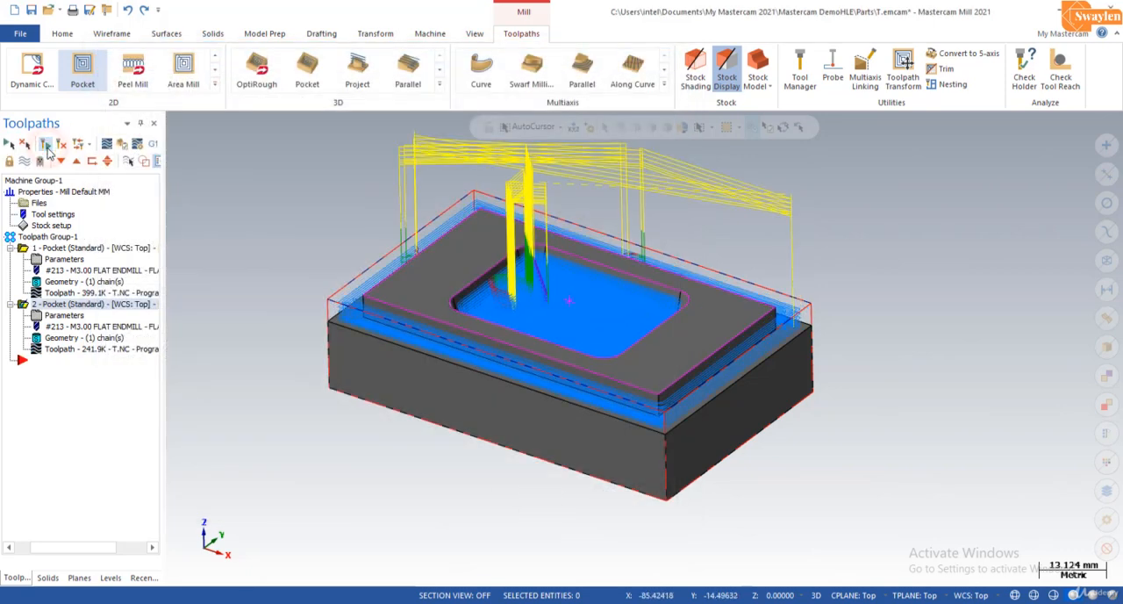
# Step: Select all operations and verify the machining again with the straight-walled perimeter step
pyautogui.click(8, 143)
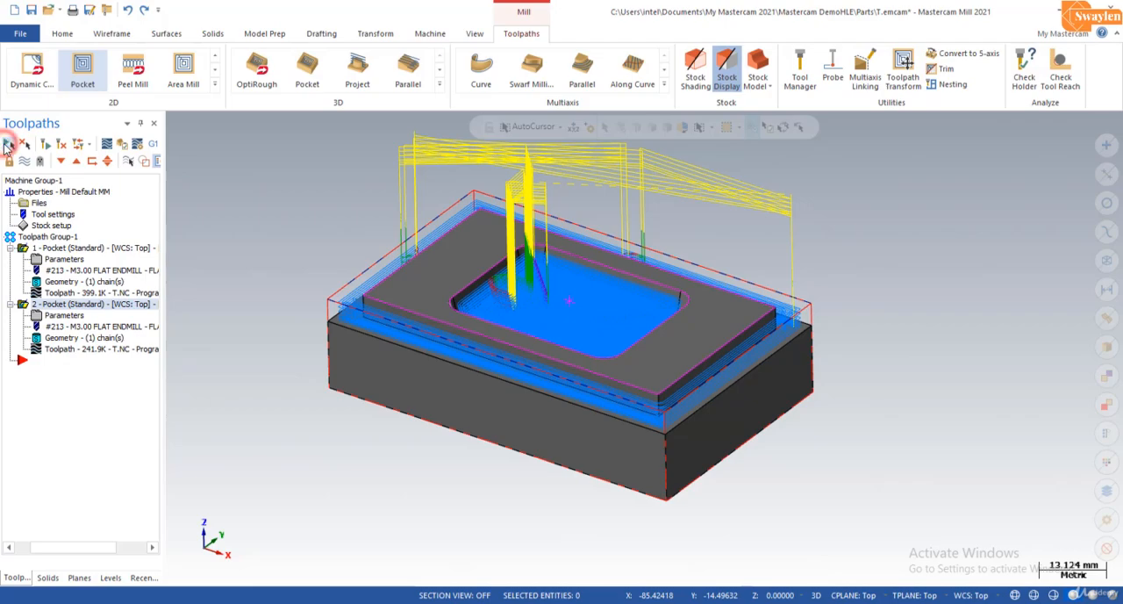
pyautogui.click(122, 143)
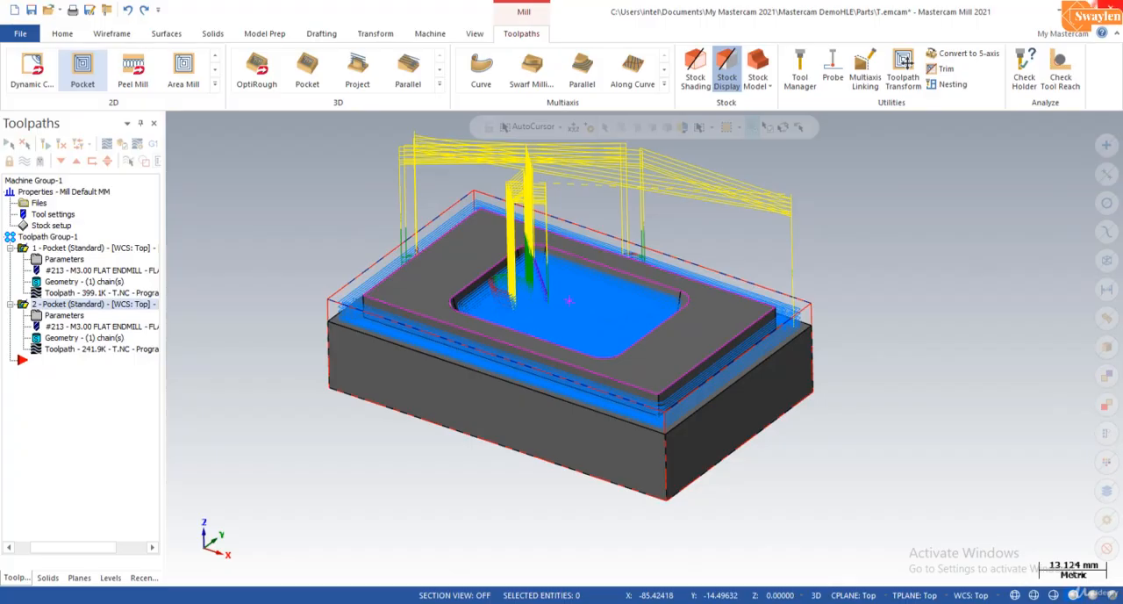
pyautogui.scroll(2, 605, 186)
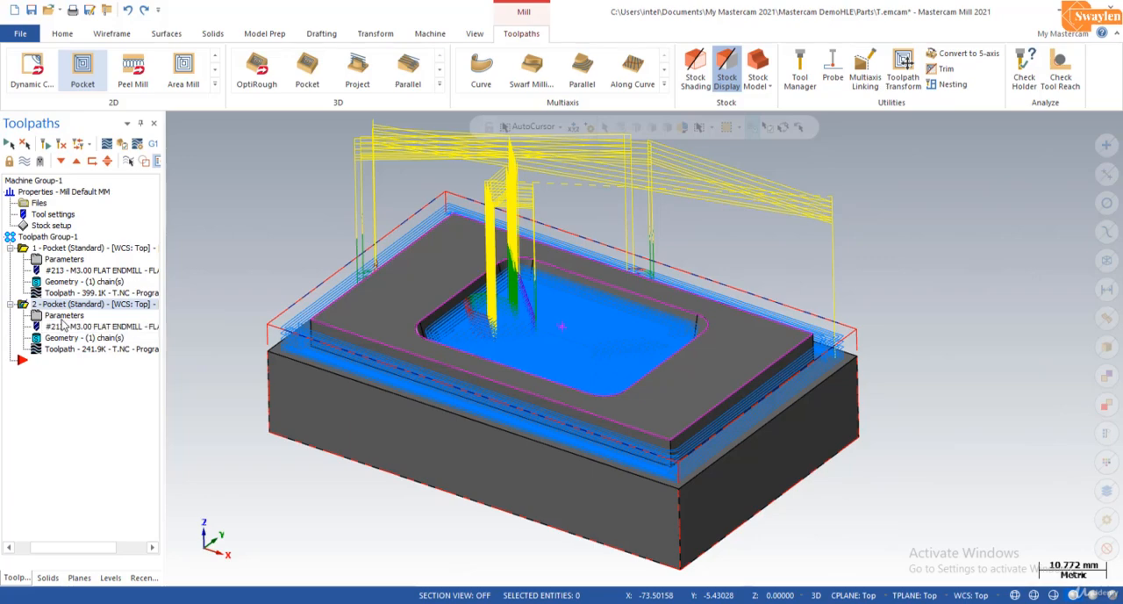
# Step: Change the second pocket toolpath's flat end mill to a 1.0 mm diameter as a new assembly and regenerate the toolpath
pyautogui.click(59, 321)
pyautogui.click(134, 119)
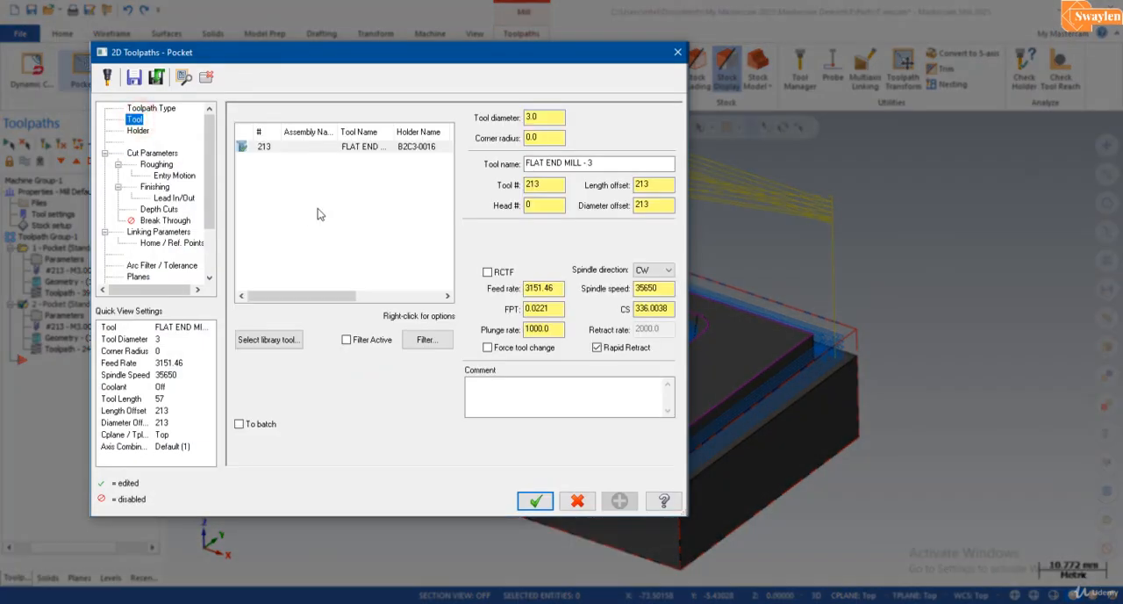
pyautogui.doubleClick(549, 117)
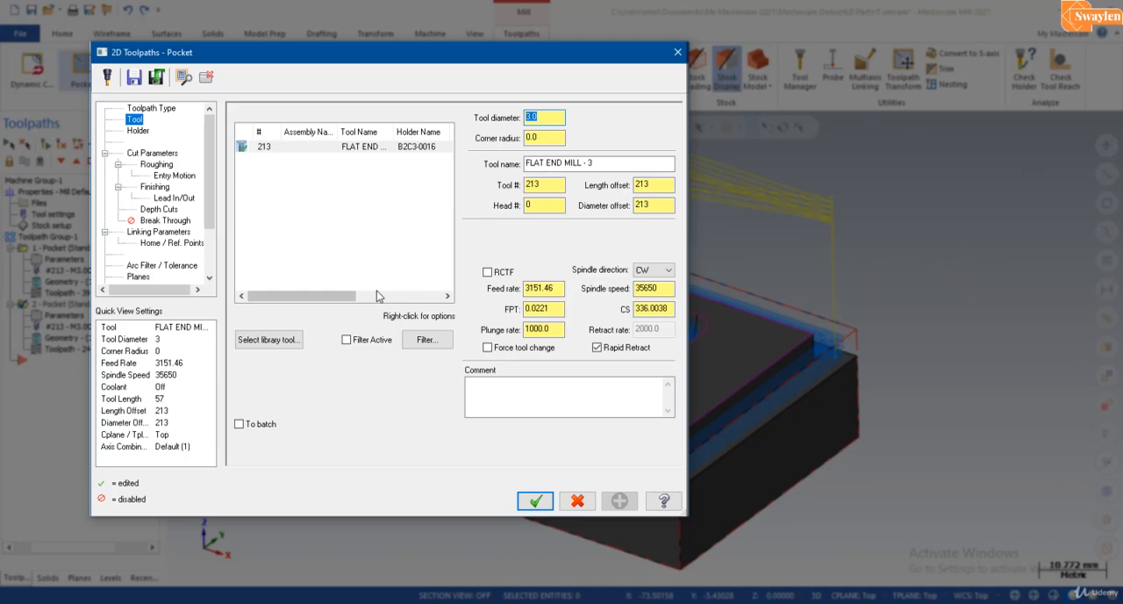
pyautogui.write('1')
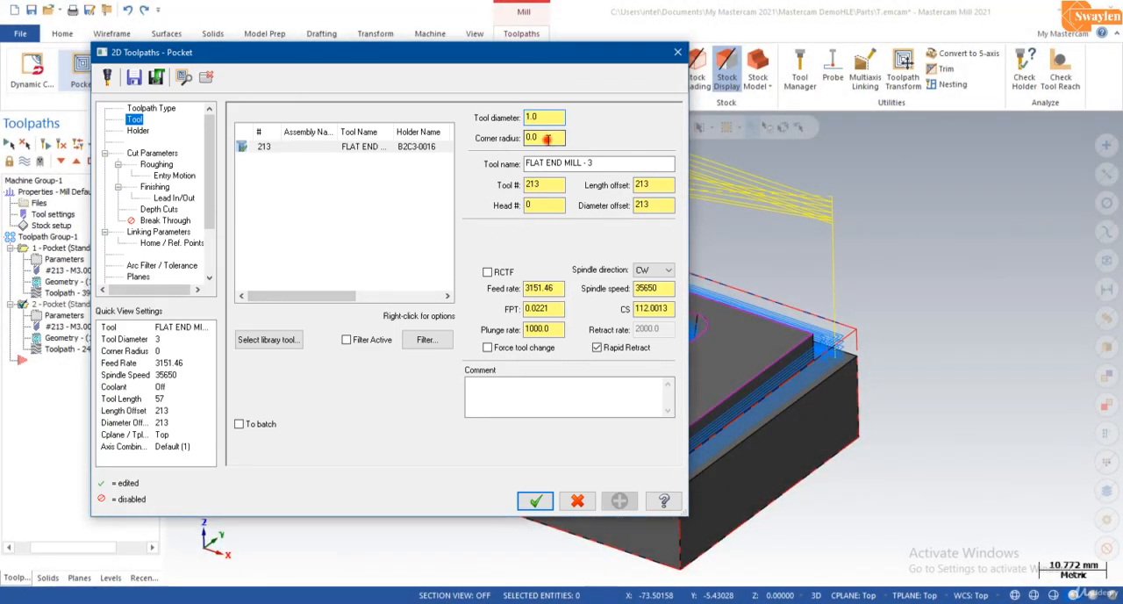
pyautogui.click(547, 138)
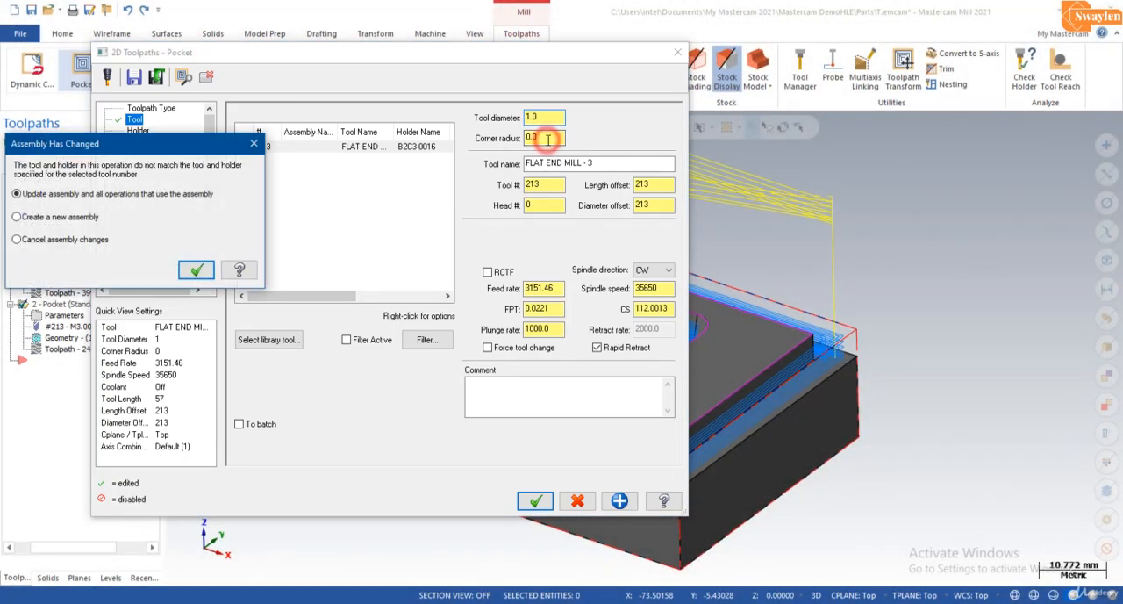
pyautogui.click(63, 216)
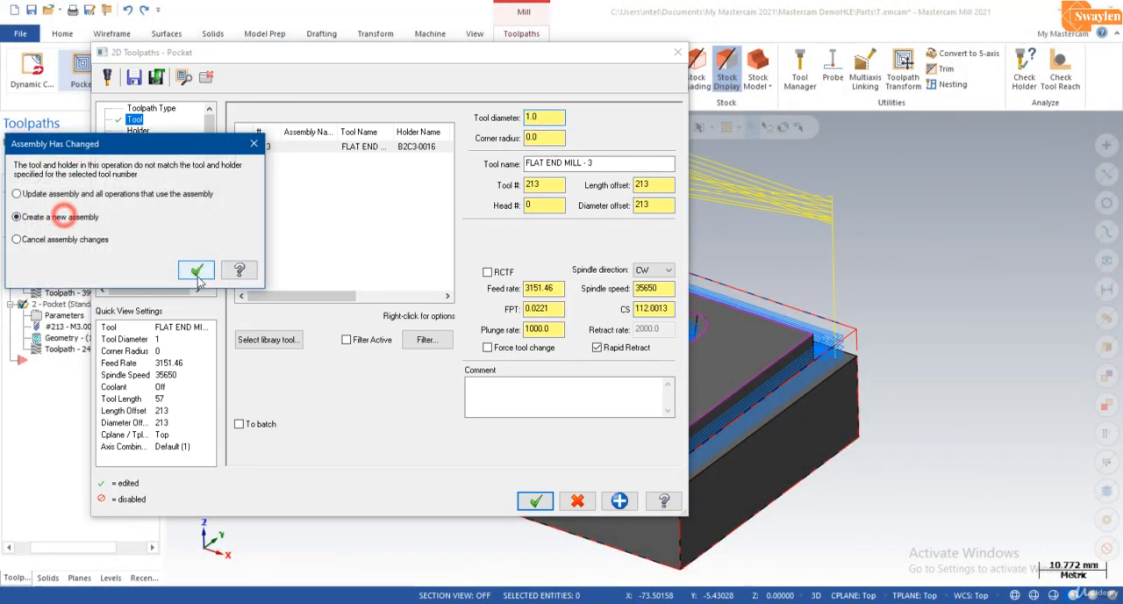
pyautogui.click(202, 276)
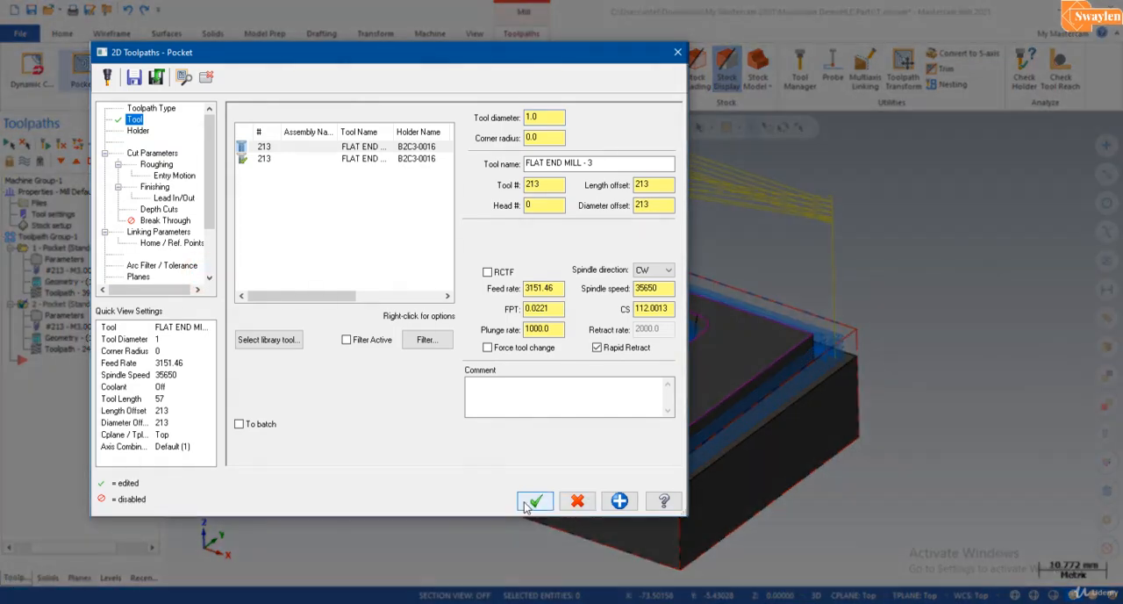
pyautogui.click(532, 502)
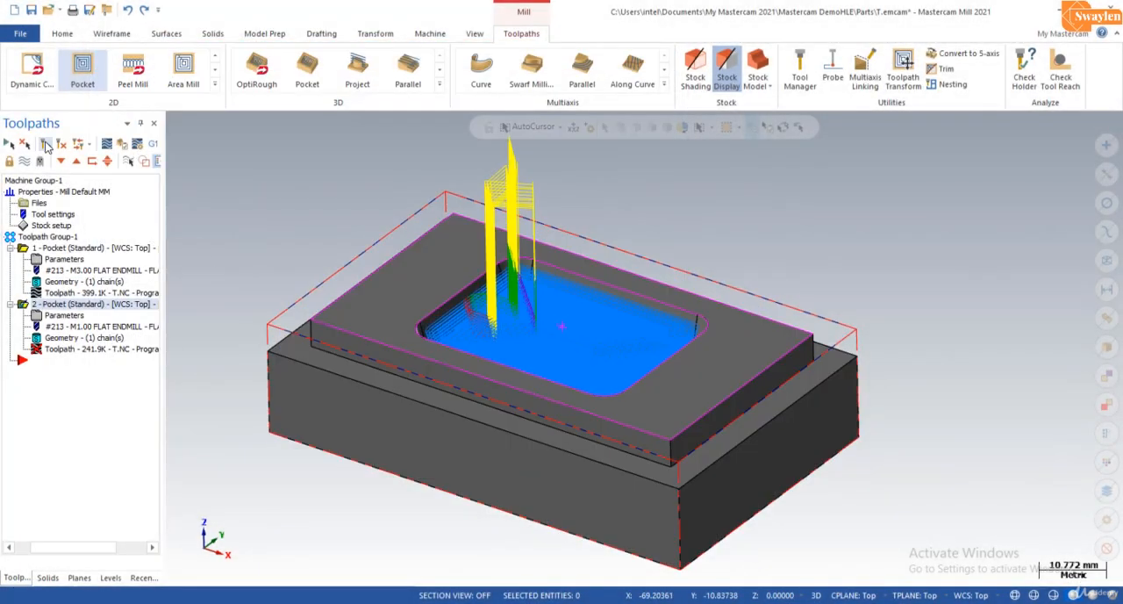
pyautogui.click(45, 145)
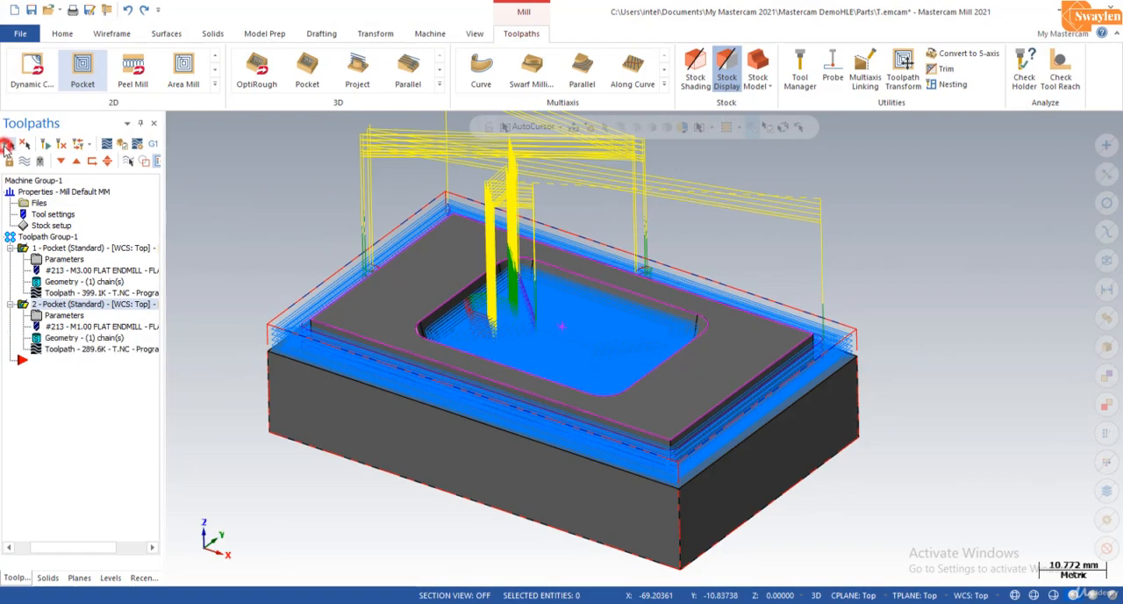
# Step: Verify all operations in the simulator with the smaller tool on the perimeter step, and return to the model
pyautogui.click(124, 146)
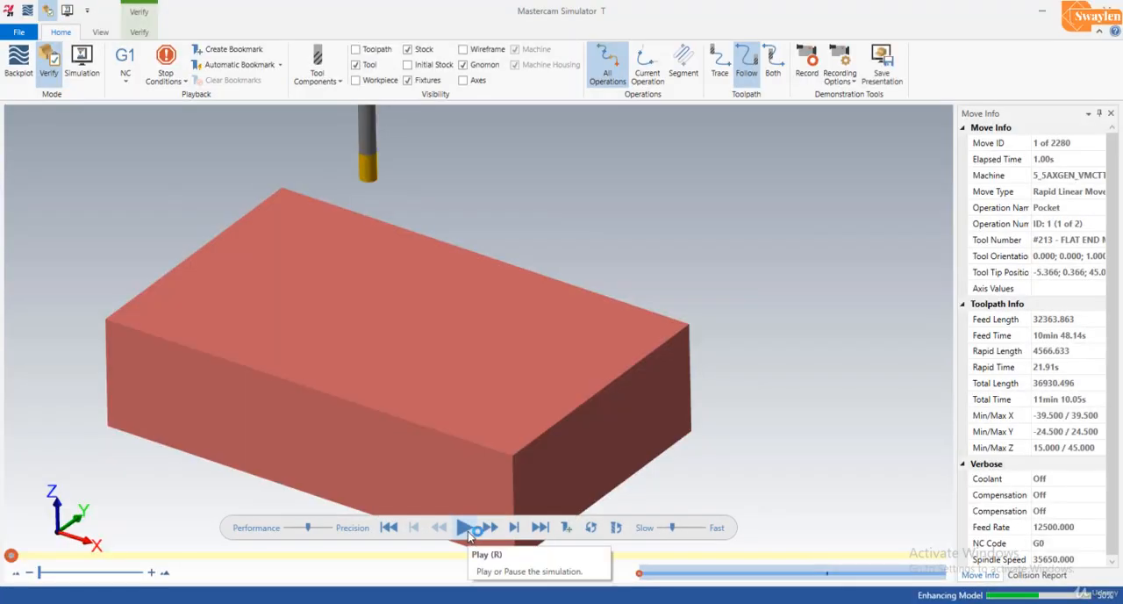
pyautogui.click(470, 531)
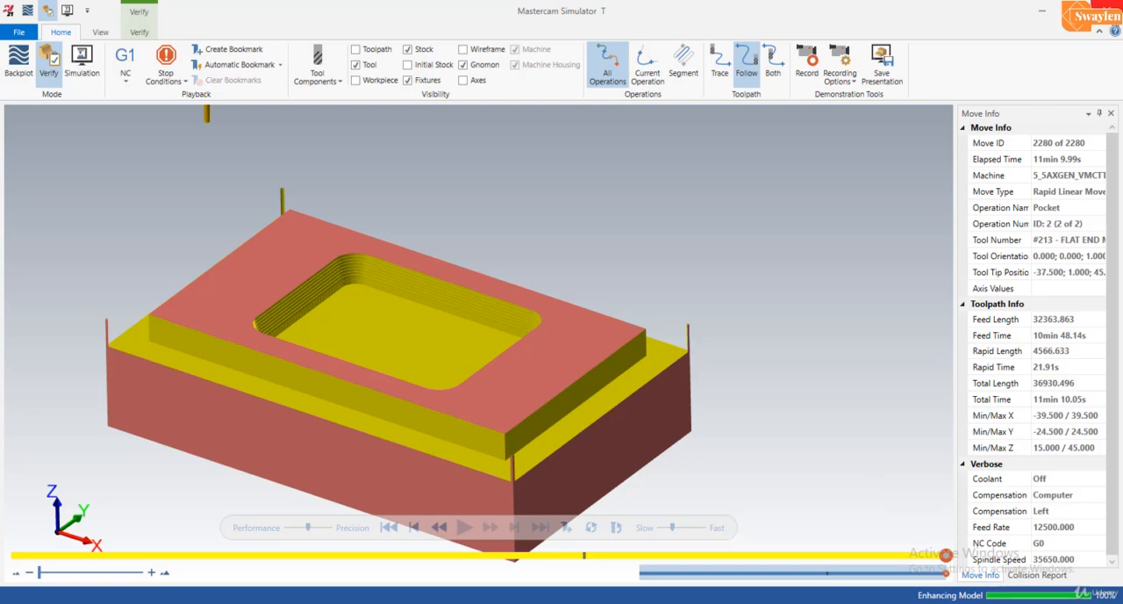
pyautogui.click(1108, 9)
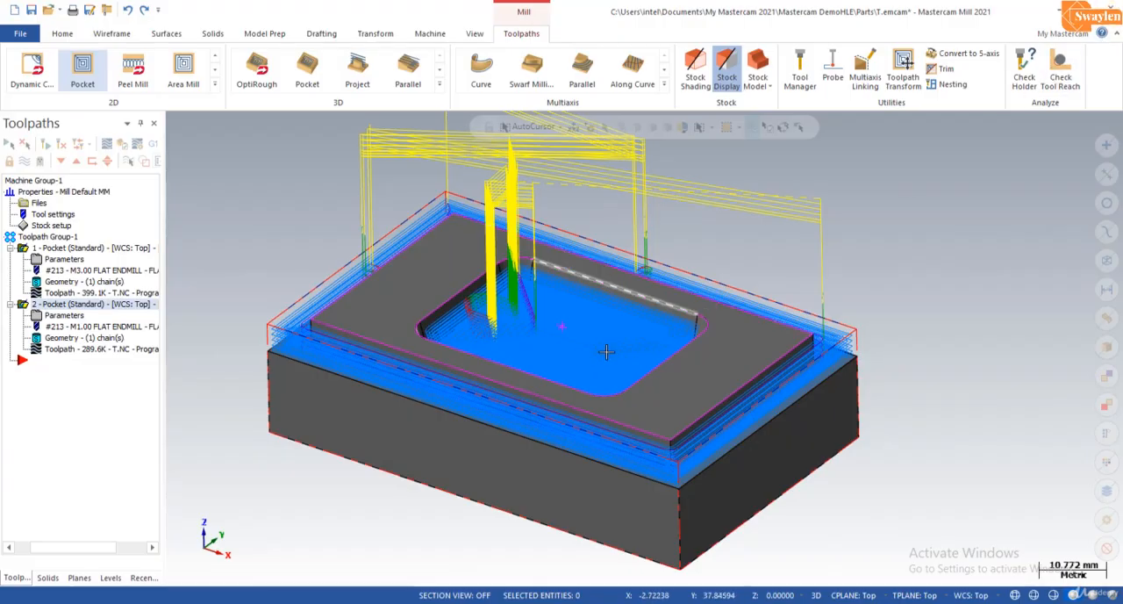
pyautogui.scroll(-1, 607, 351)
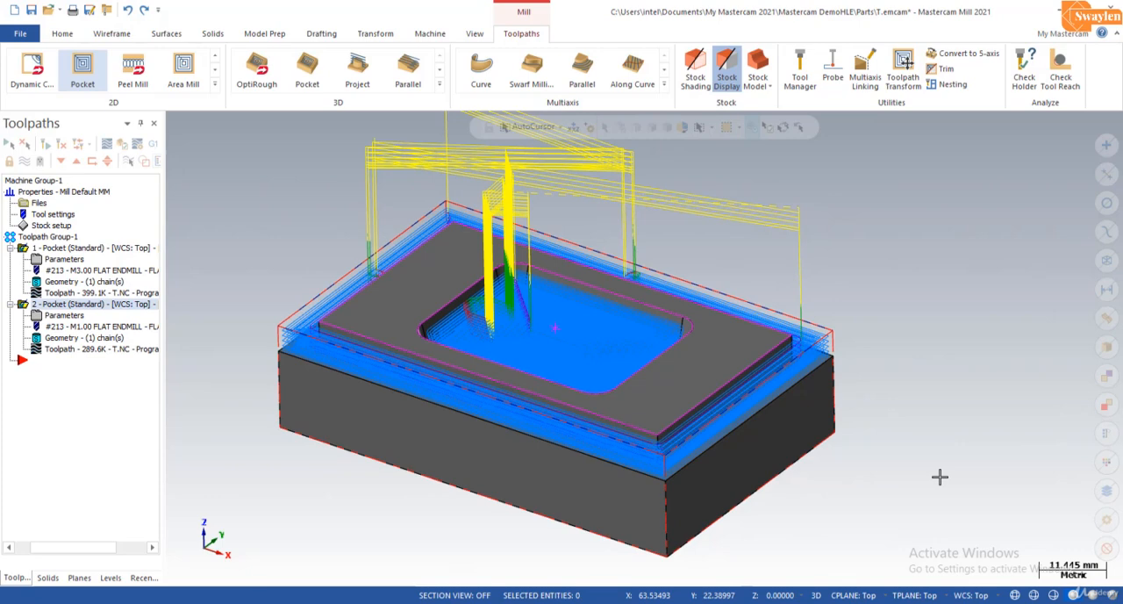